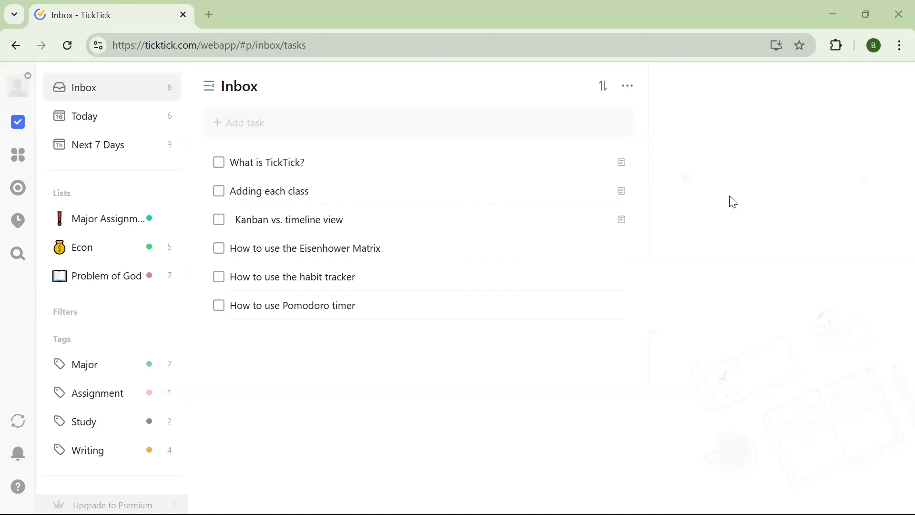
Step: Review the Inbox notes on TickTick and adding classes, and the Discussion post due details in the Problem of God list
click(576, 166)
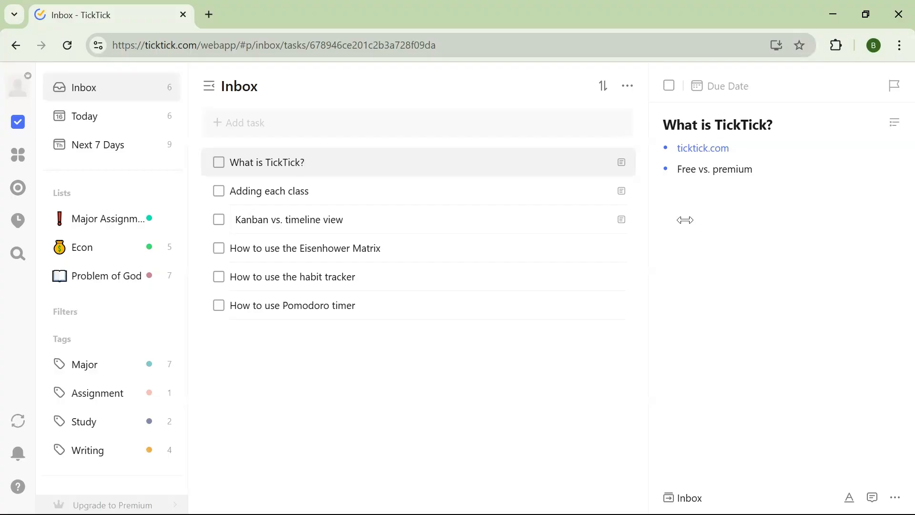
click(479, 189)
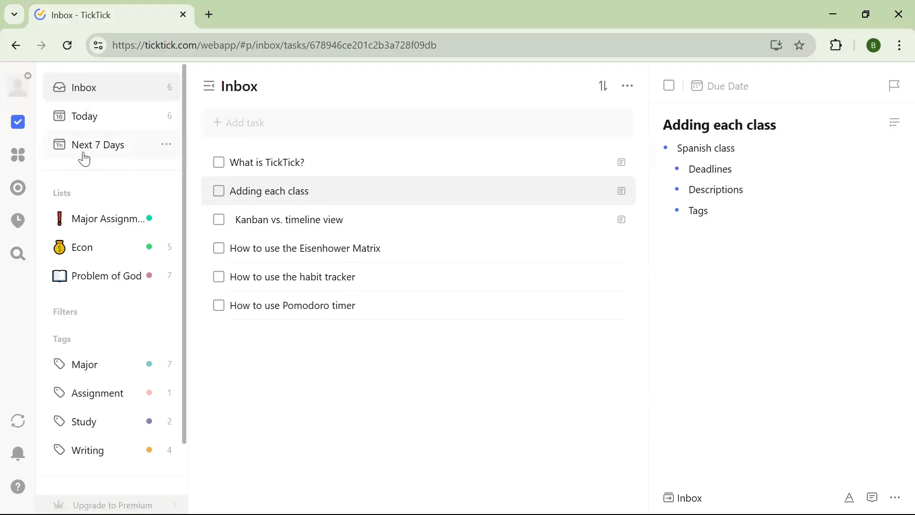
click(94, 279)
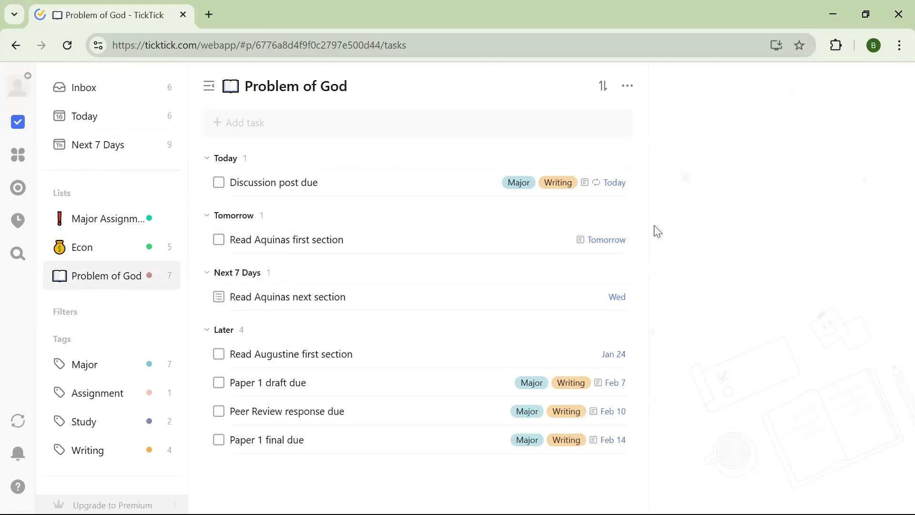
click(389, 185)
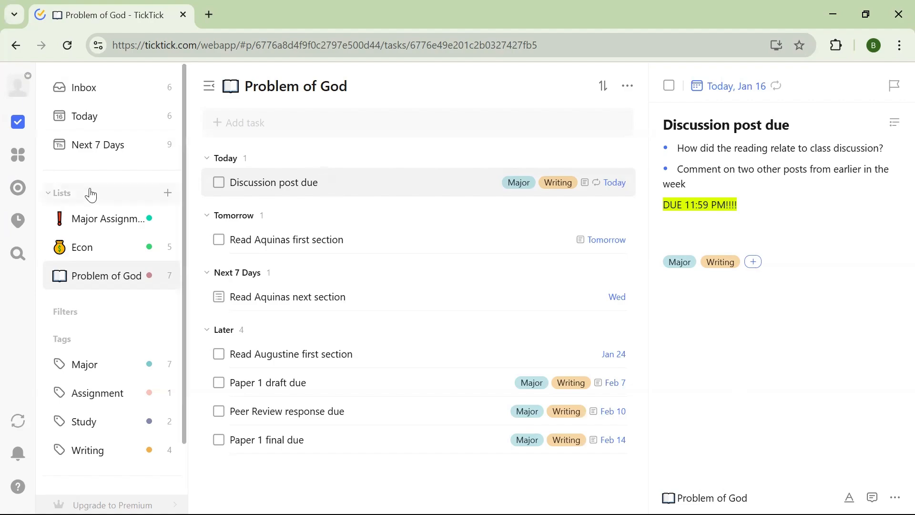
Step: Create a red list named Spanish with the list view and the Task List type
click(168, 193)
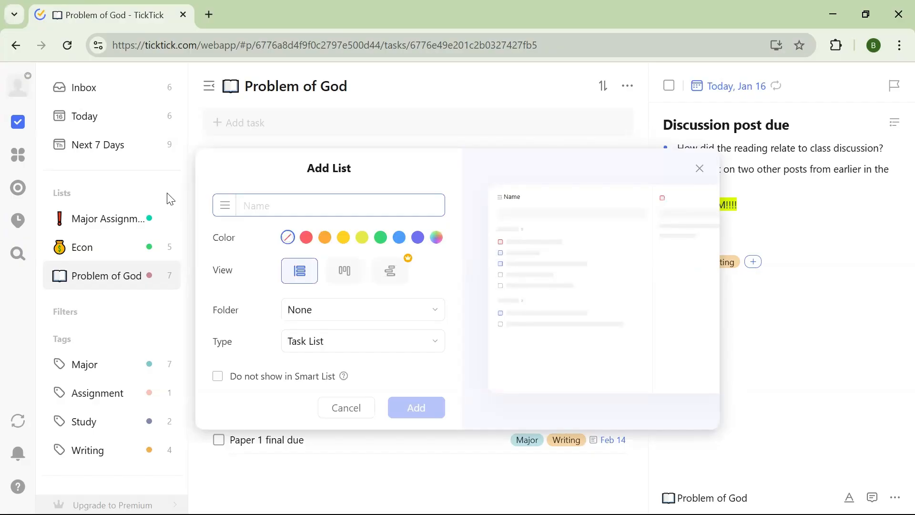
text(Span)
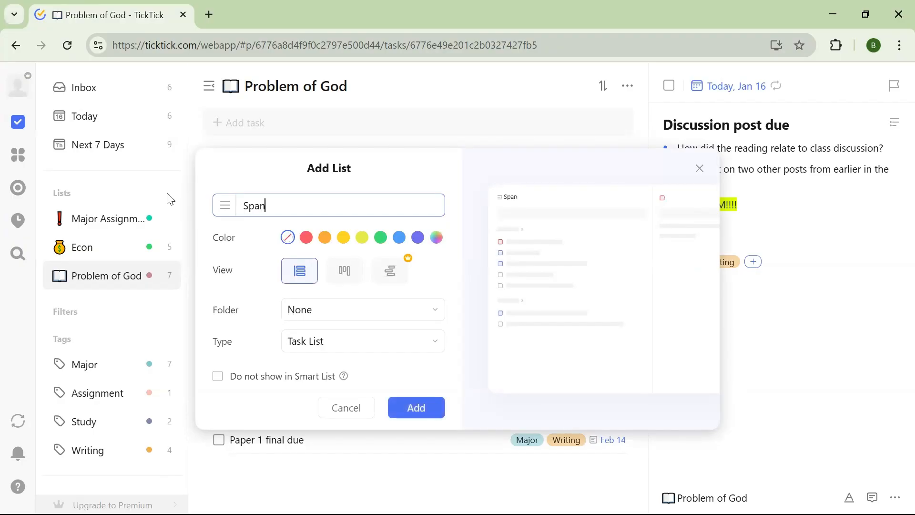
text(ish)
click(306, 244)
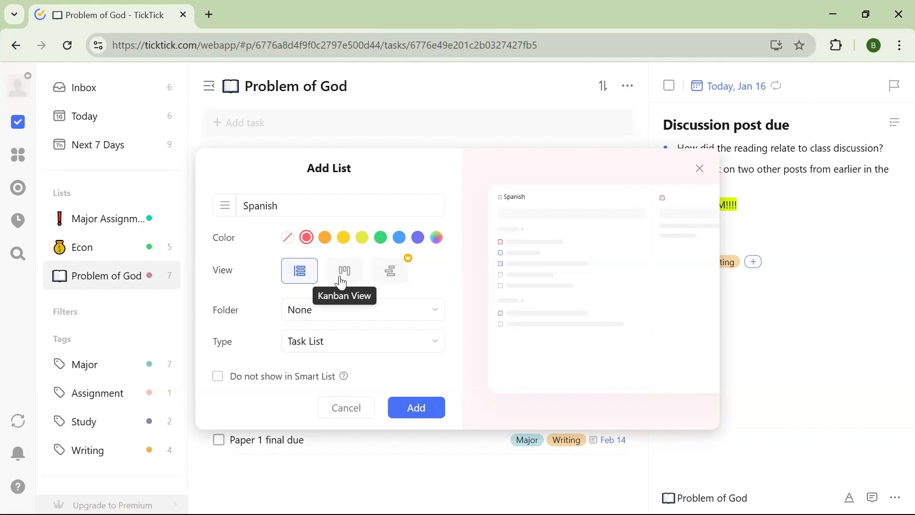
click(380, 351)
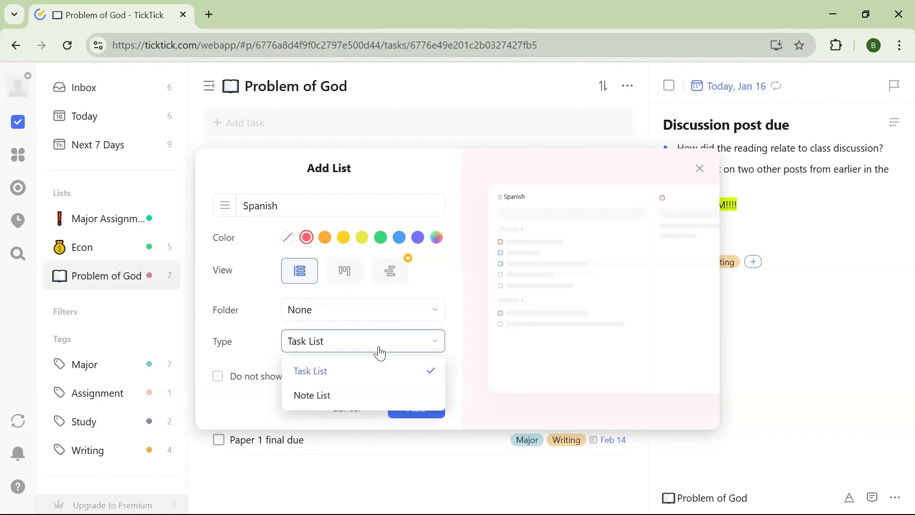
click(379, 351)
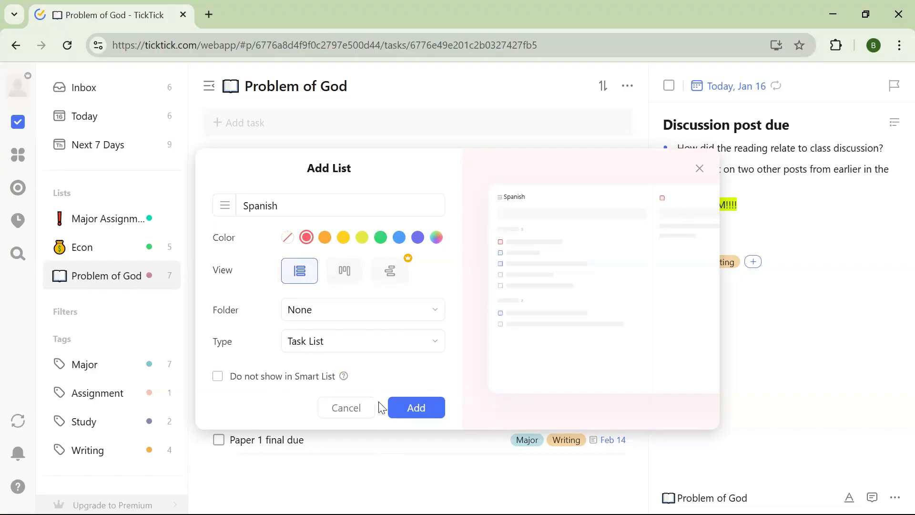
click(420, 411)
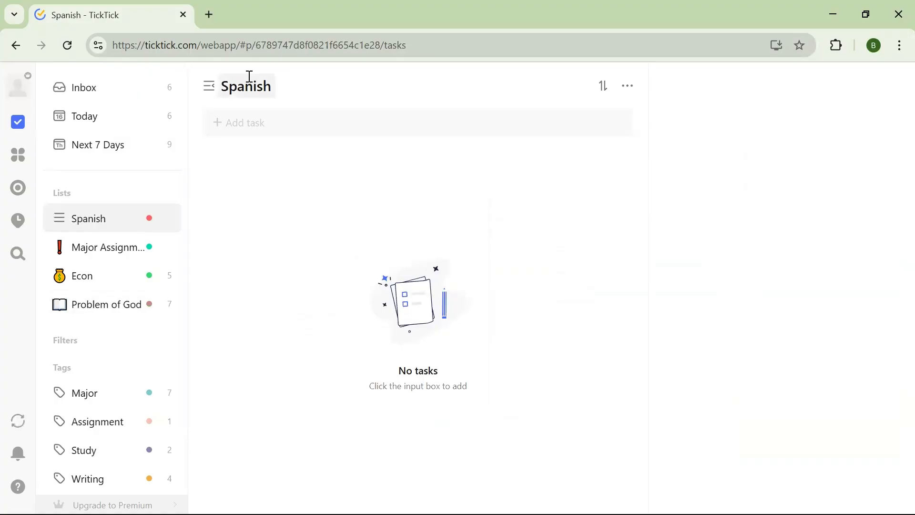
click(638, 95)
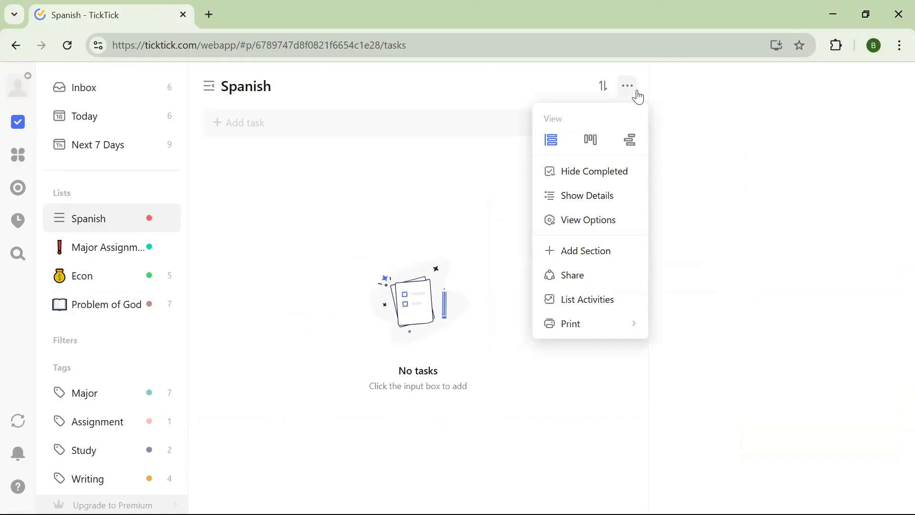
click(231, 85)
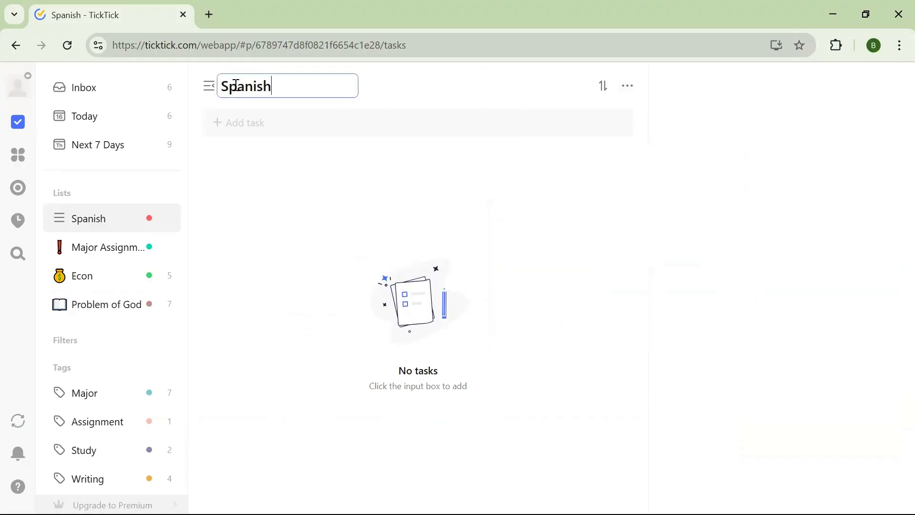
click(212, 90)
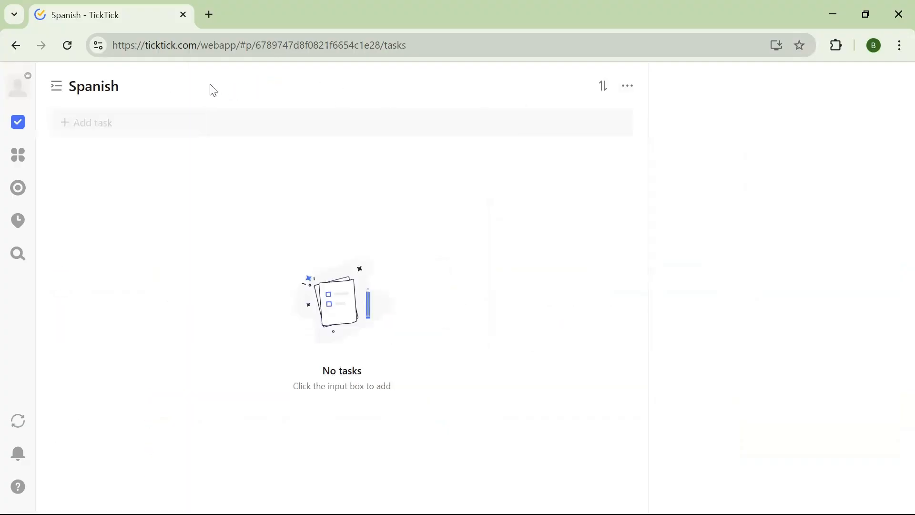
click(56, 90)
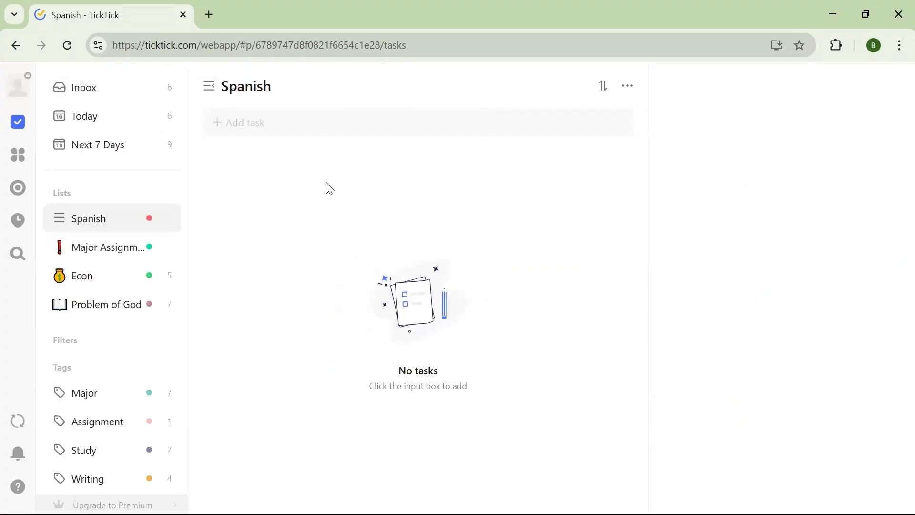
Step: Add a task named Homework 1 to the Spanish list with a due date of January 20, 2025
click(341, 121)
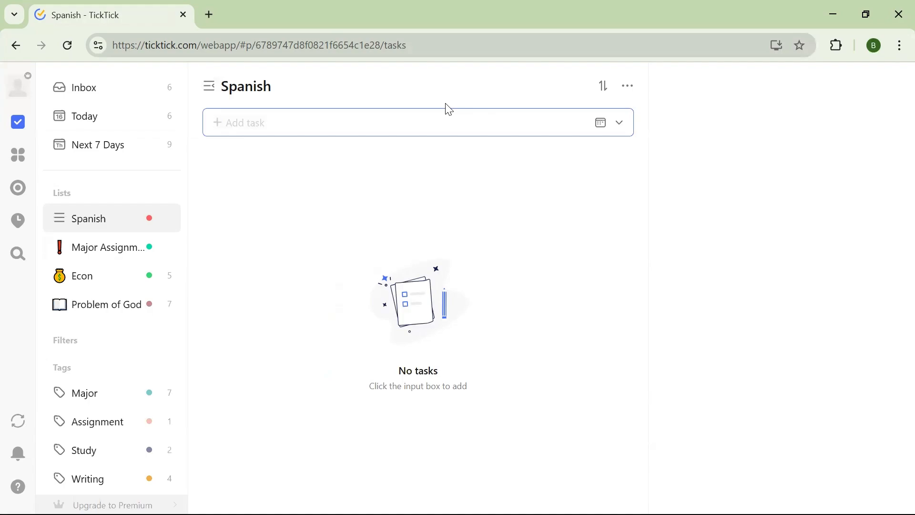
text(HW)
key(BackSpace)
key(BackSpace)
text(omework 1)
click(605, 128)
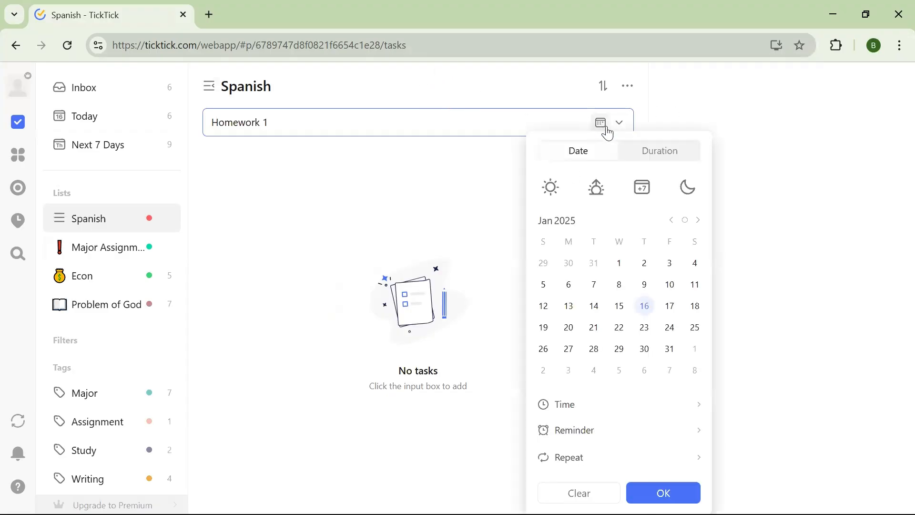
click(570, 328)
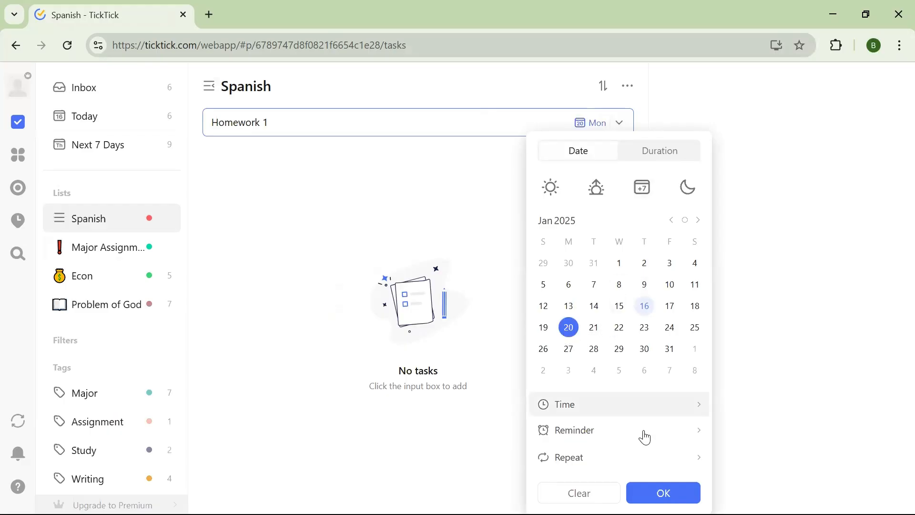
click(664, 493)
key(Return)
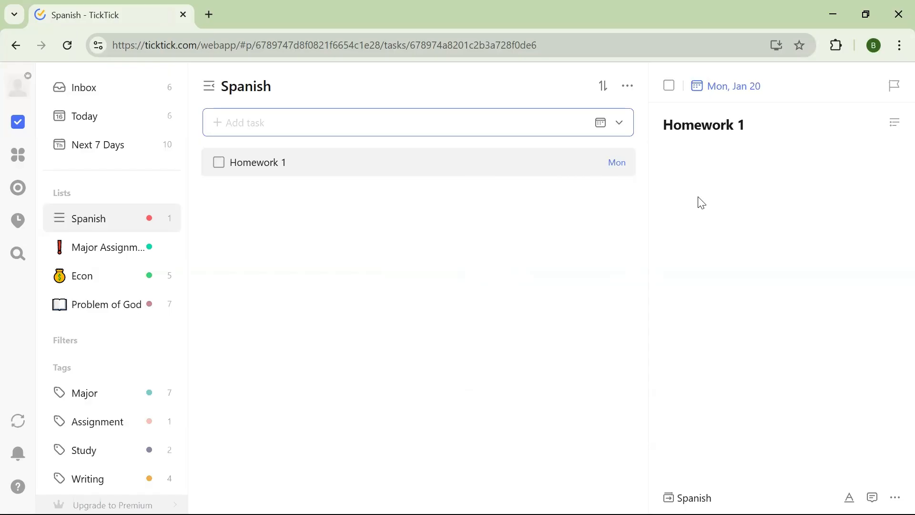
Step: Add a task named Worksheet with the due date 1/24 to the Spanish list
text(1/24)
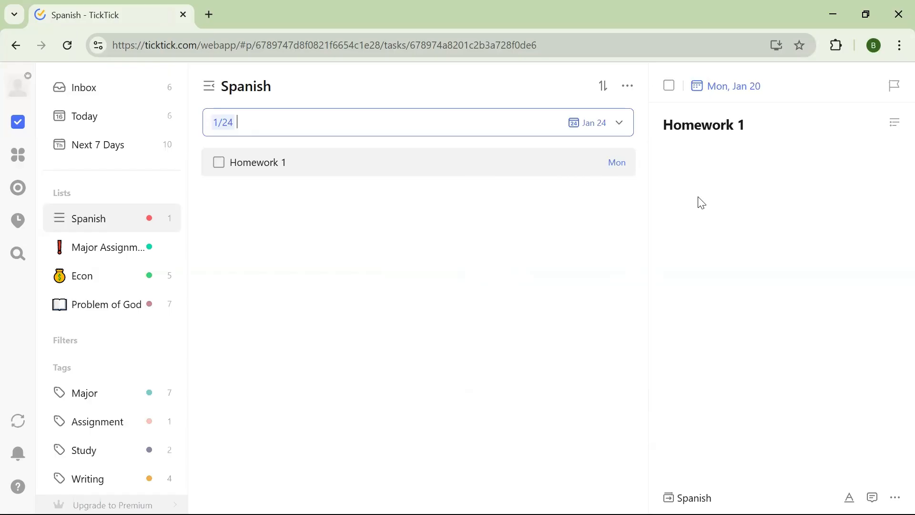
text(Worksheet)
key(Return)
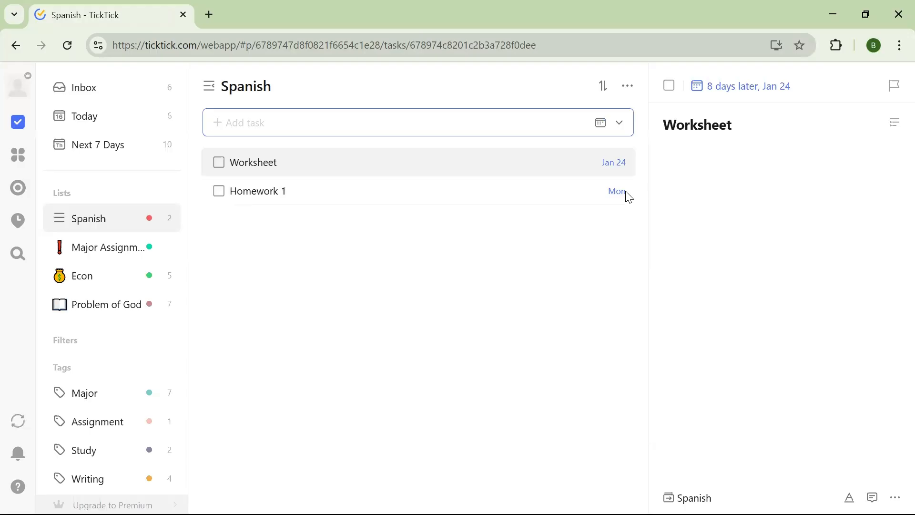
Step: Look over the tasks in the Problem of God list and return to the Spanish list
click(97, 308)
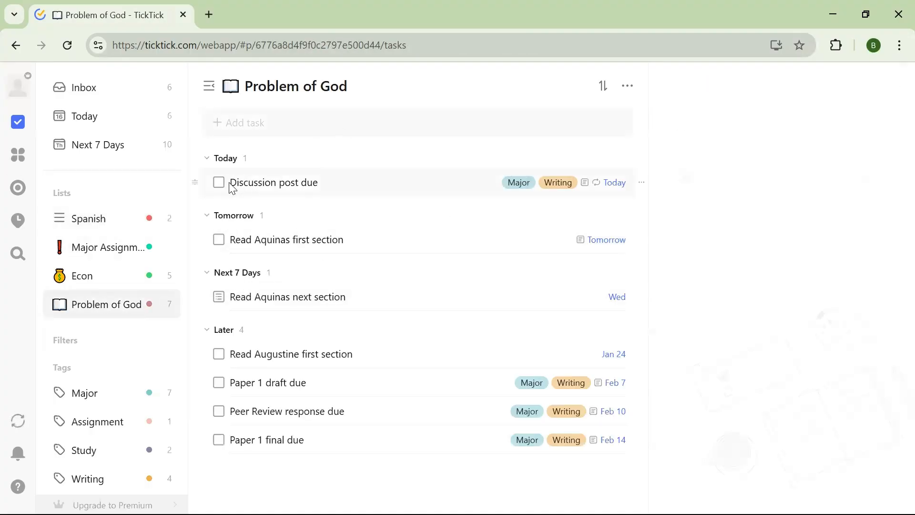
drag(233, 183, 254, 181)
click(84, 222)
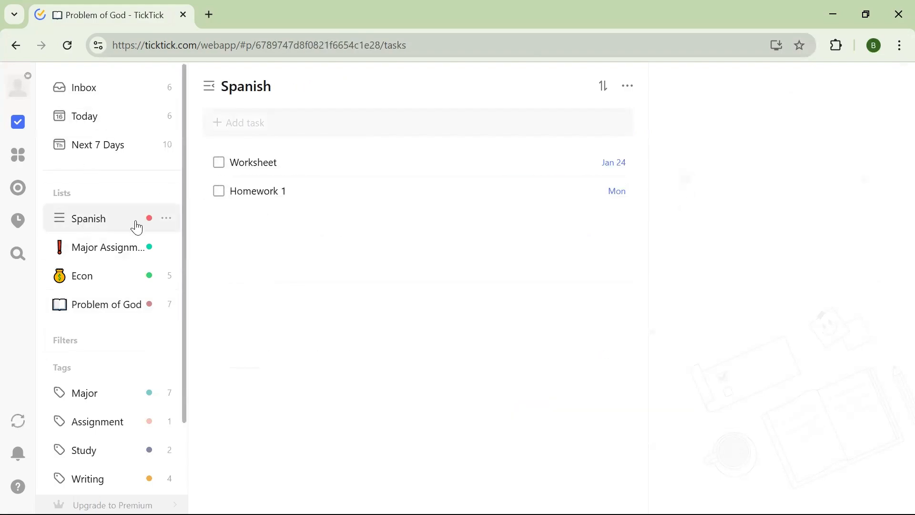
click(380, 123)
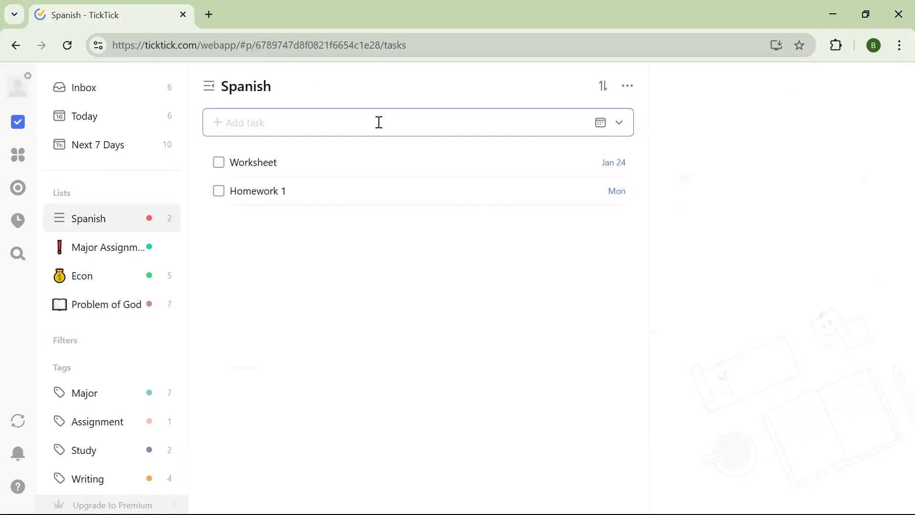
right_click(269, 129)
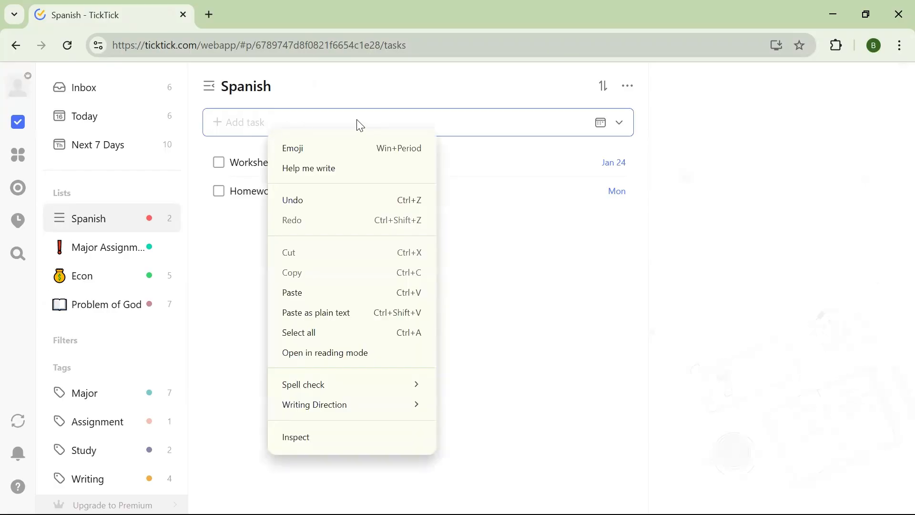
click(686, 247)
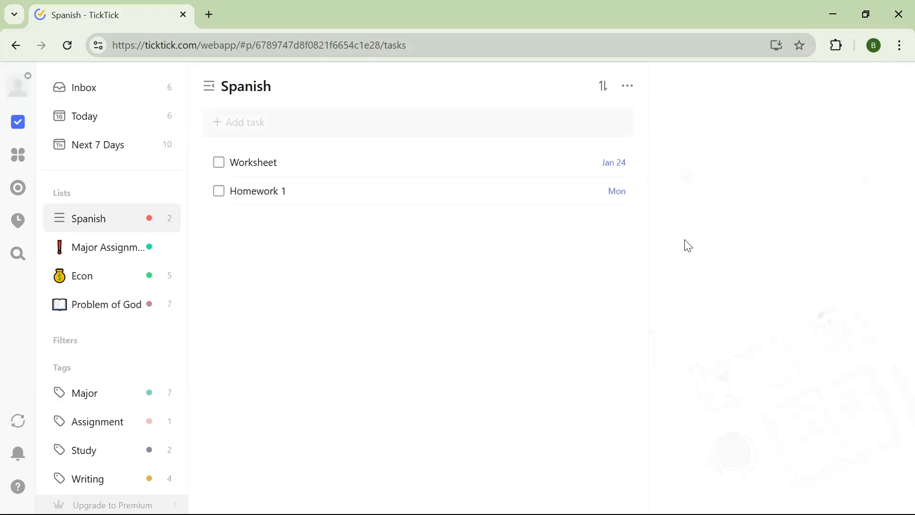
Step: Add the tasks Quiz 1 due 1/27 and Paper due 1/31 to the Spanish list
click(369, 117)
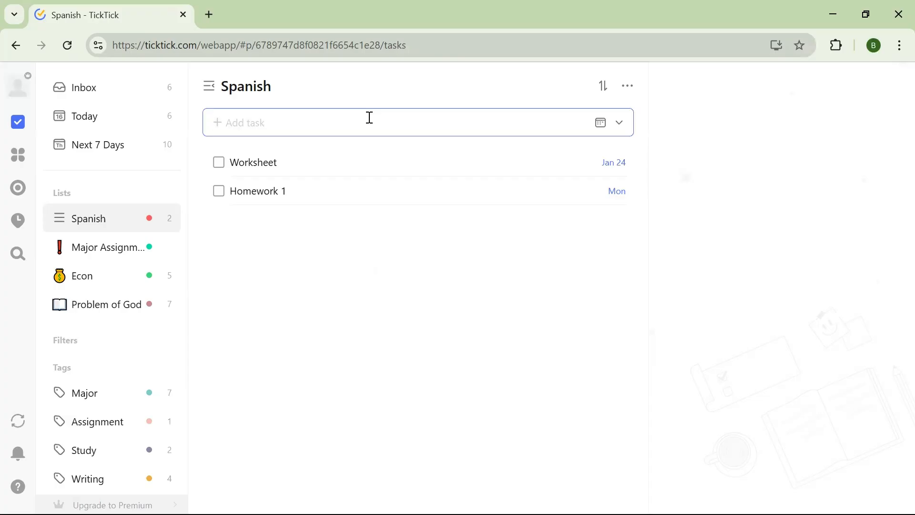
text(Quiz 1 1/127)
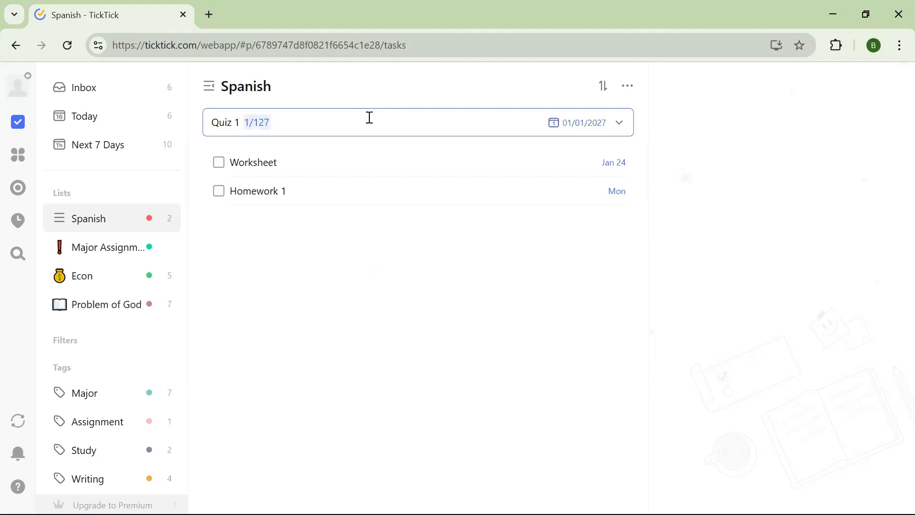
key(Return)
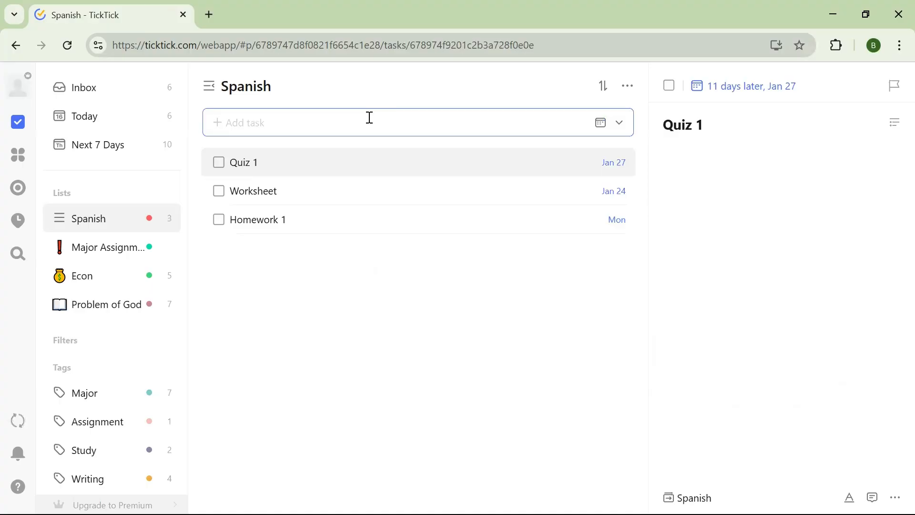
text(Paper 1/31)
key(Return)
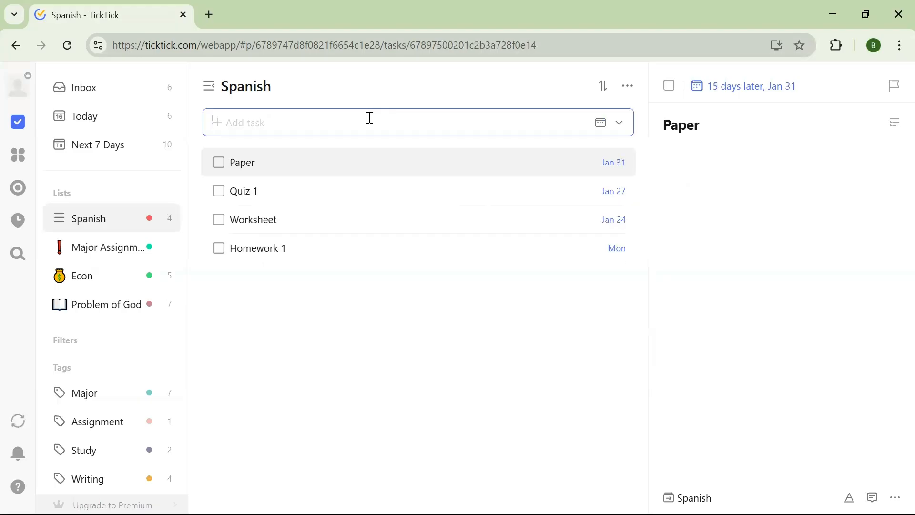
Step: Sort the tasks in the Spanish list by date
click(604, 86)
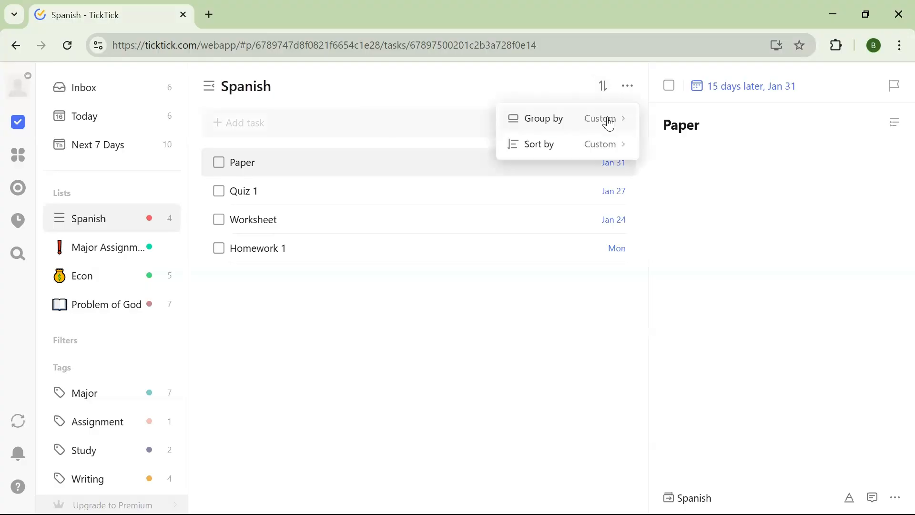
click(601, 146)
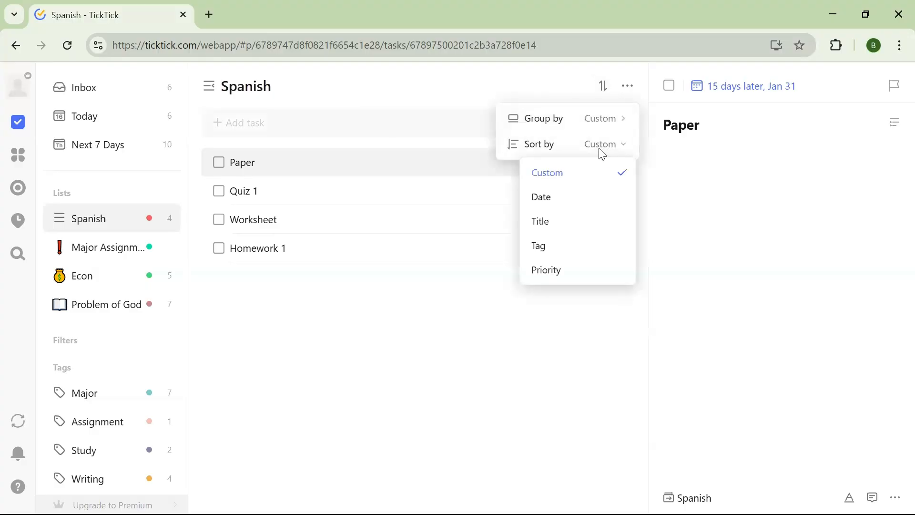
click(543, 196)
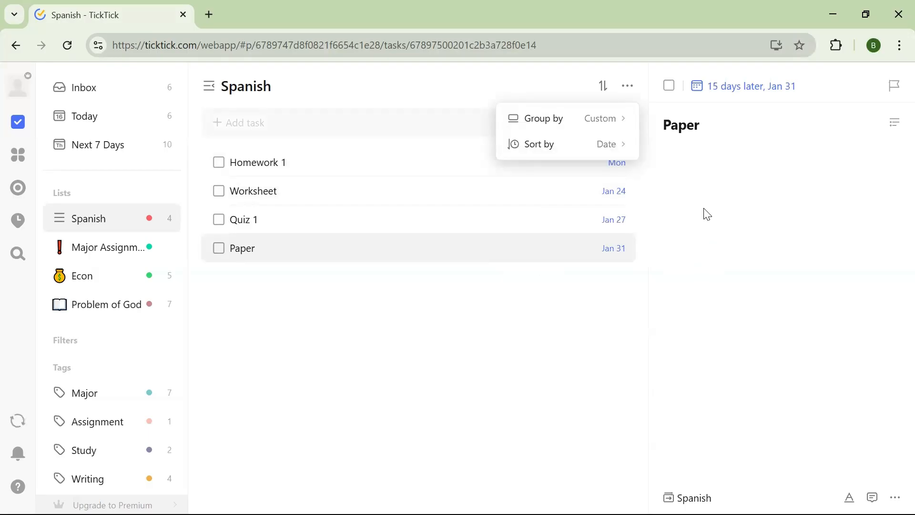
click(604, 84)
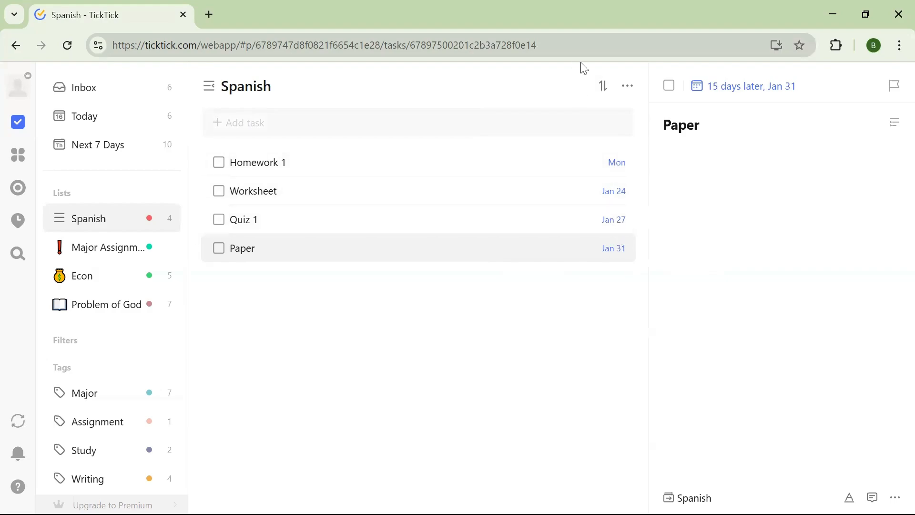
Step: Group the tasks in the Spanish list by date
click(605, 89)
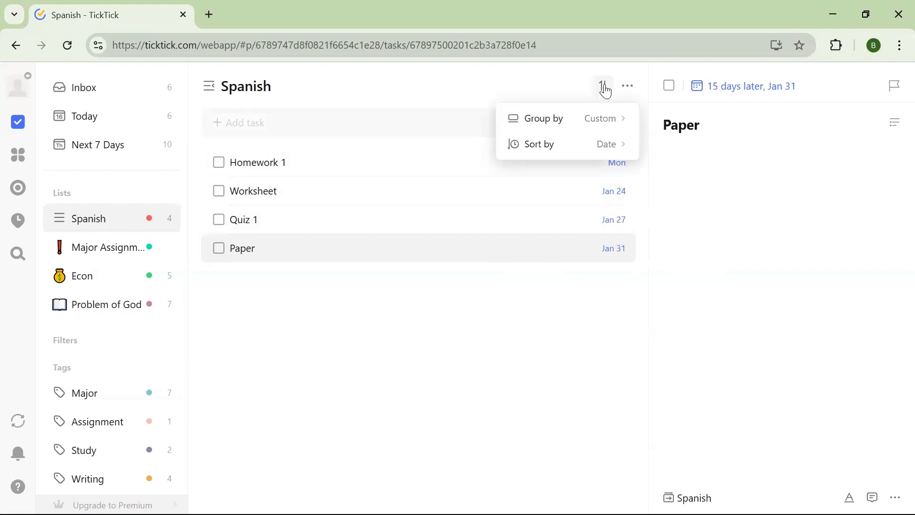
click(614, 120)
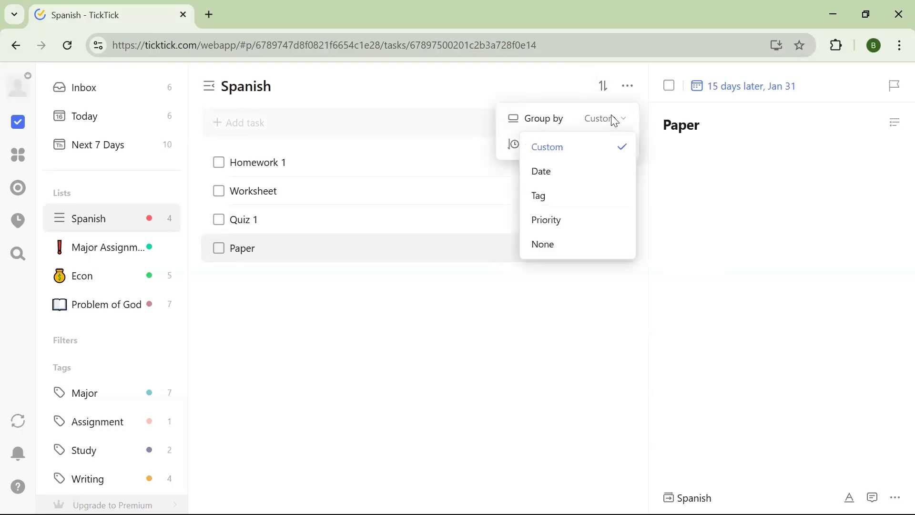
click(572, 173)
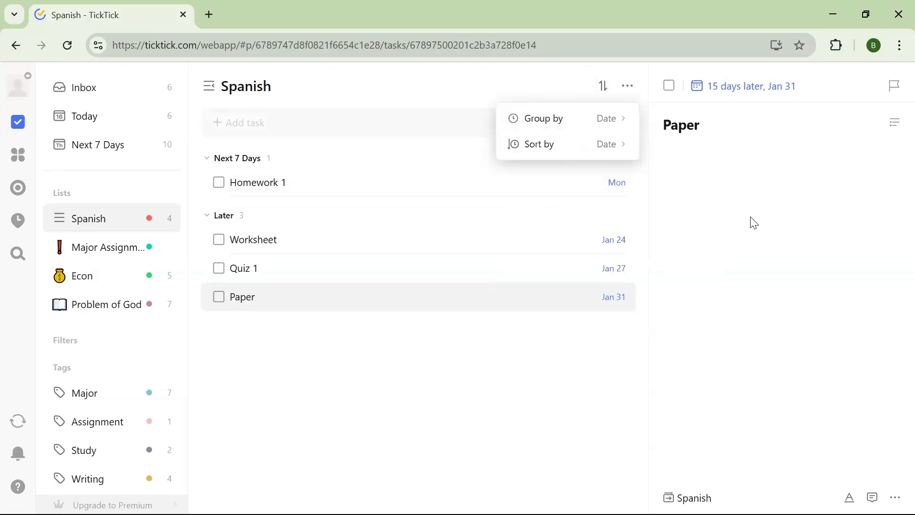
click(752, 234)
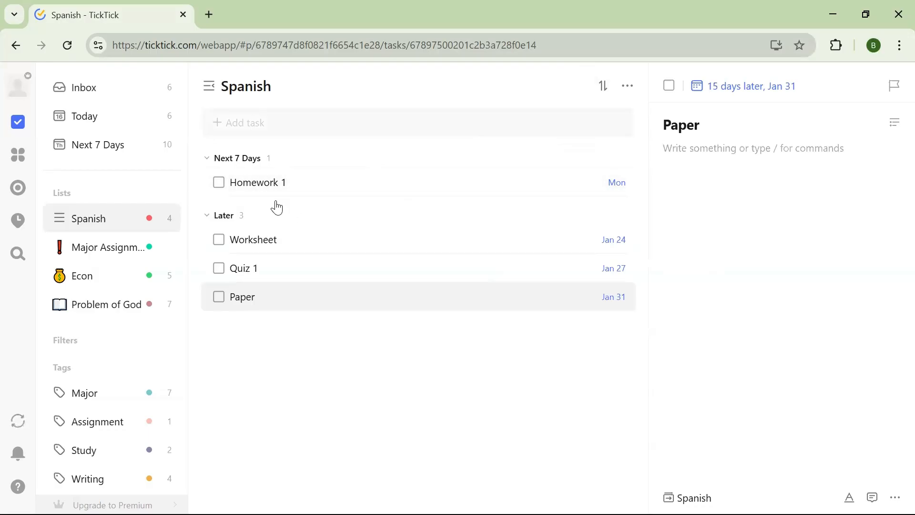
Step: Look over the available sort options for the Spanish list without changing the sorting
click(605, 87)
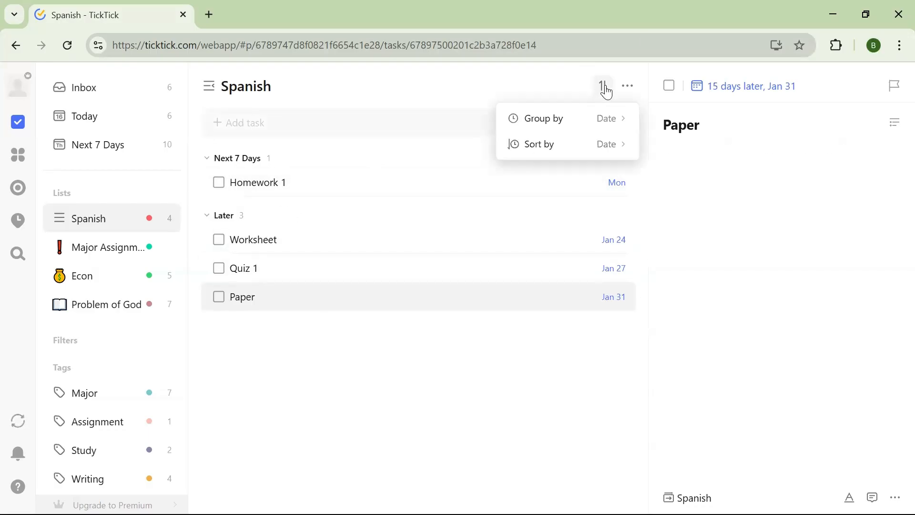
click(596, 144)
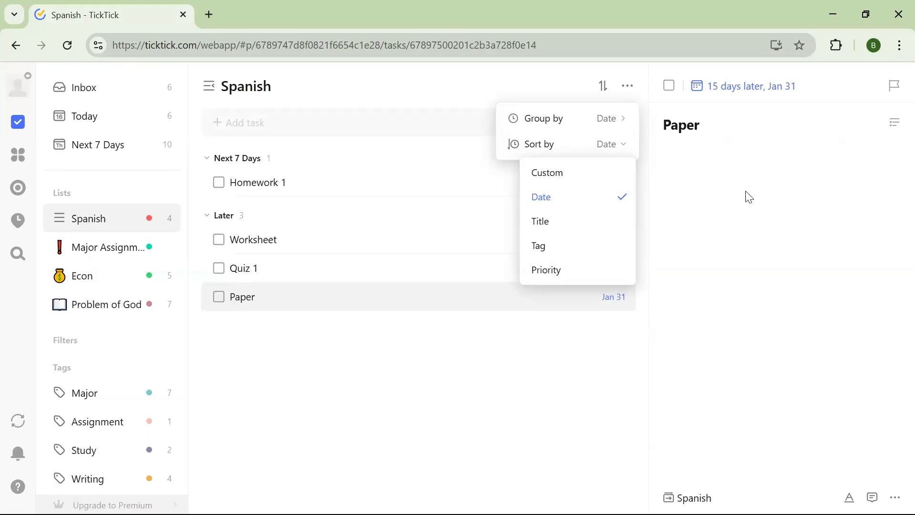
click(542, 84)
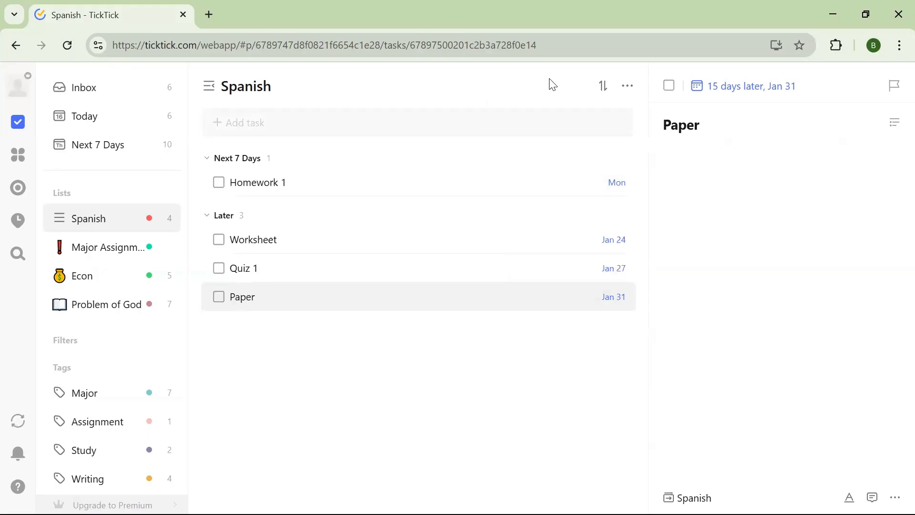
Step: Add the note "-Located on Canvas website" to the description of the Homework 1 task
click(479, 238)
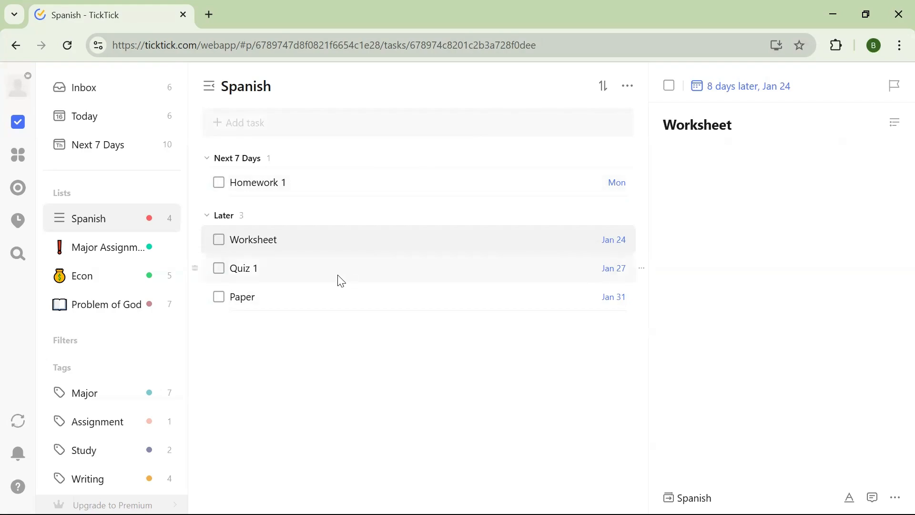
click(328, 183)
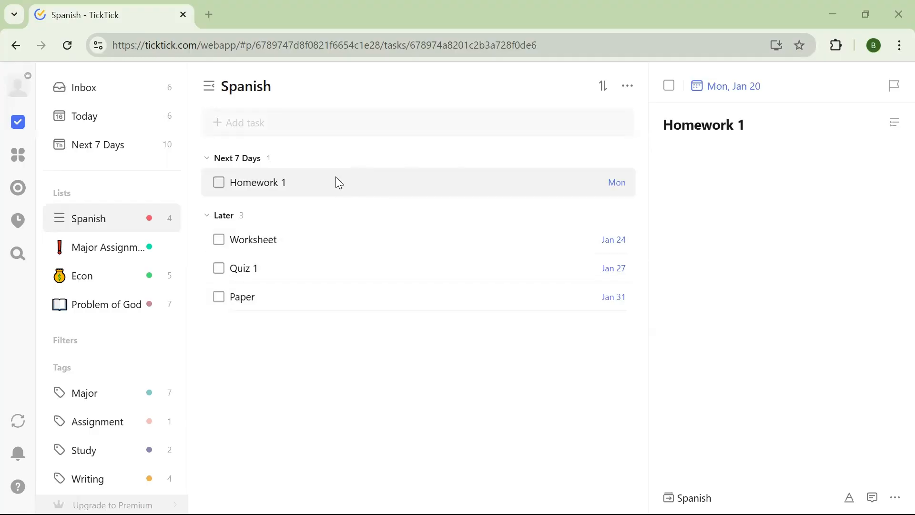
click(762, 167)
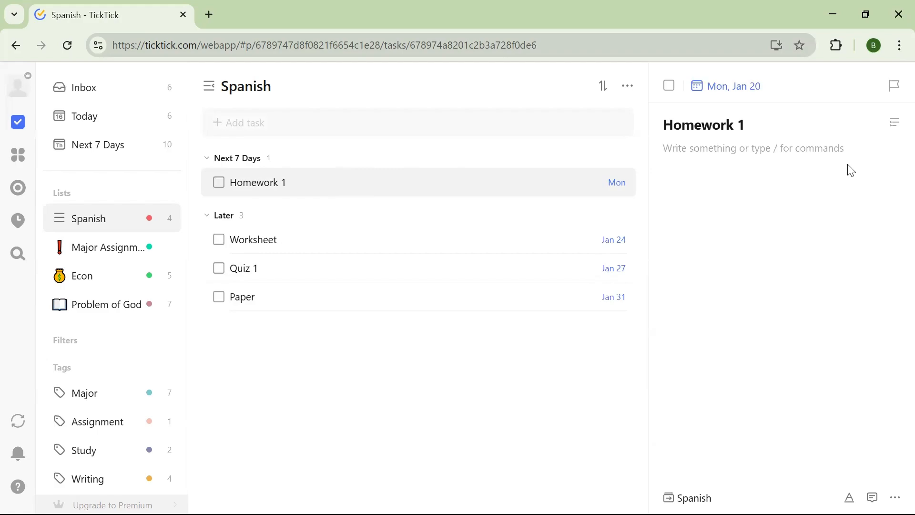
text(-)
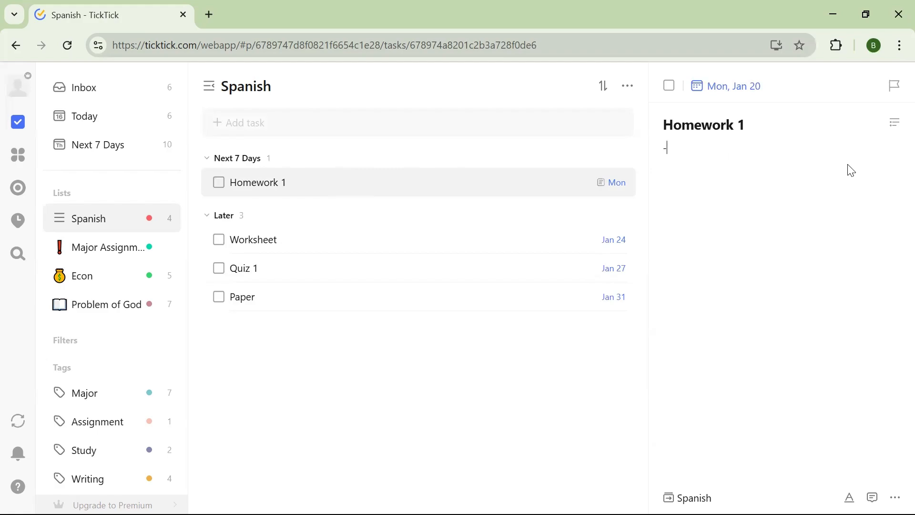
text(Located on Canvas websi)
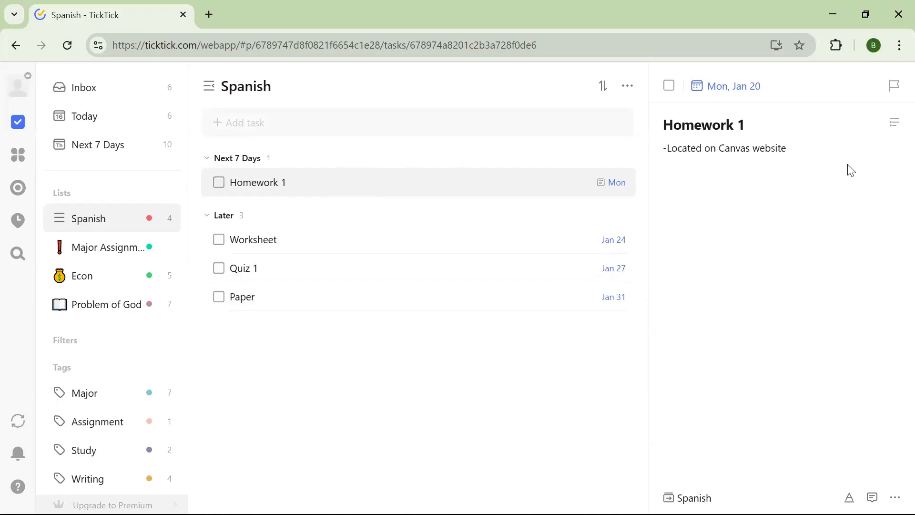
text(te)
Step: Add the highlighted line "Due at noon!!!" below the Canvas note in the Homework 1 description
click(850, 498)
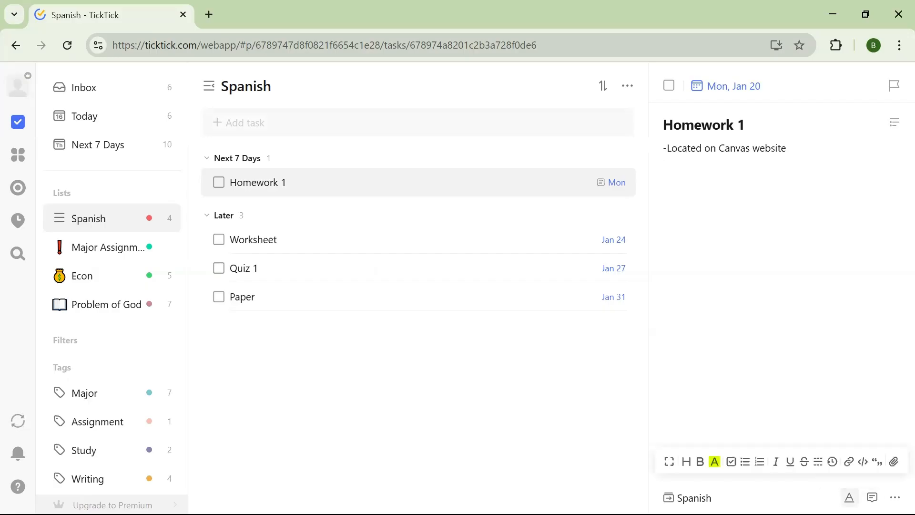
click(715, 462)
text(Due at )
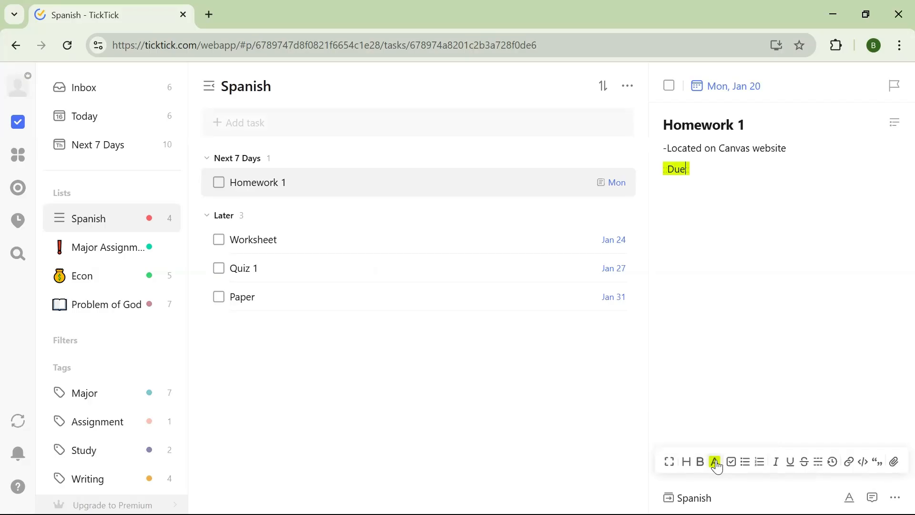
text(noon!!!)
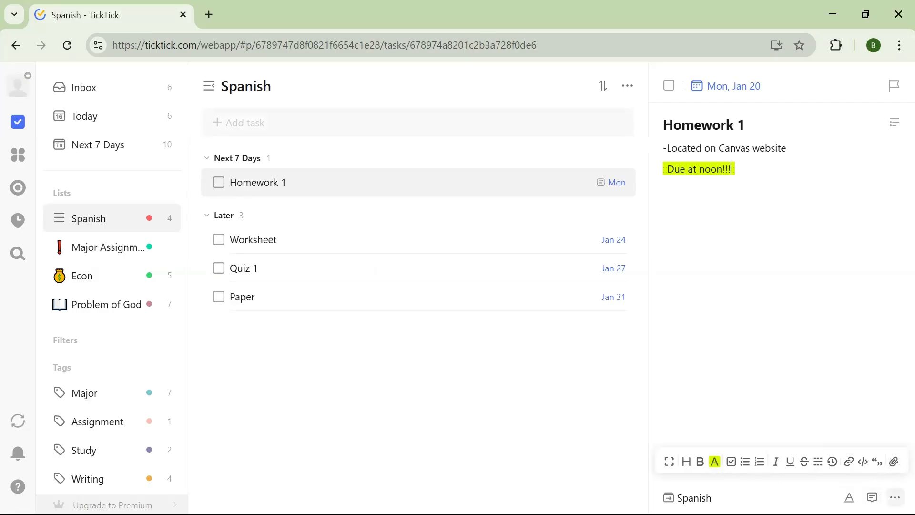
click(895, 497)
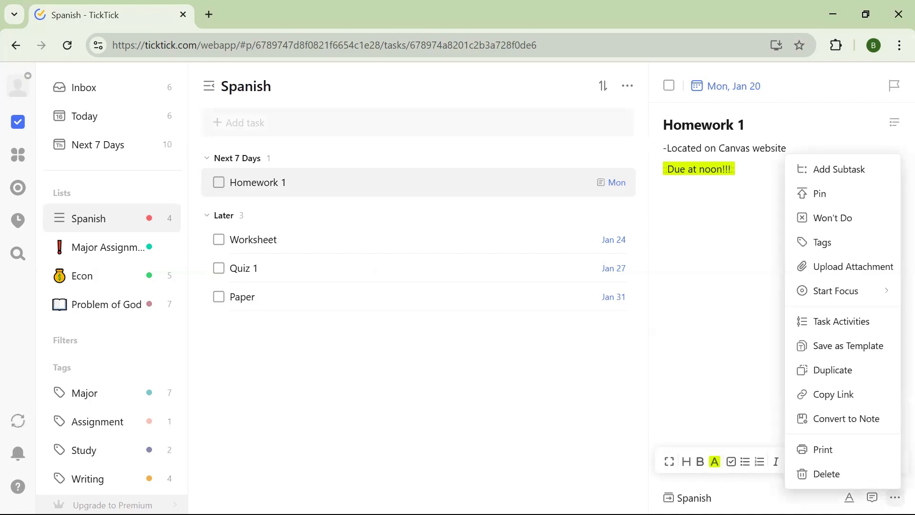
click(895, 497)
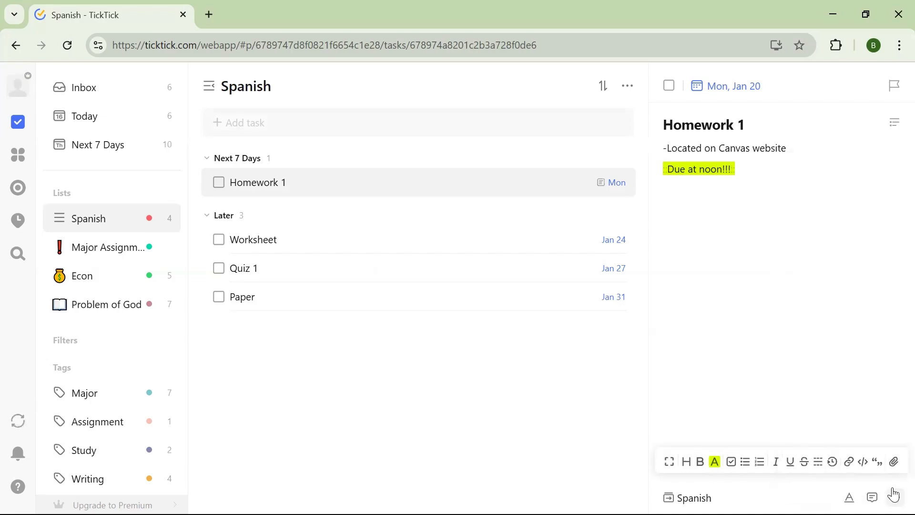
Step: Add a bulleted list with the entries "vocab list" and "grammar" below the highlighted line in Homework 1
click(785, 170)
key(Return)
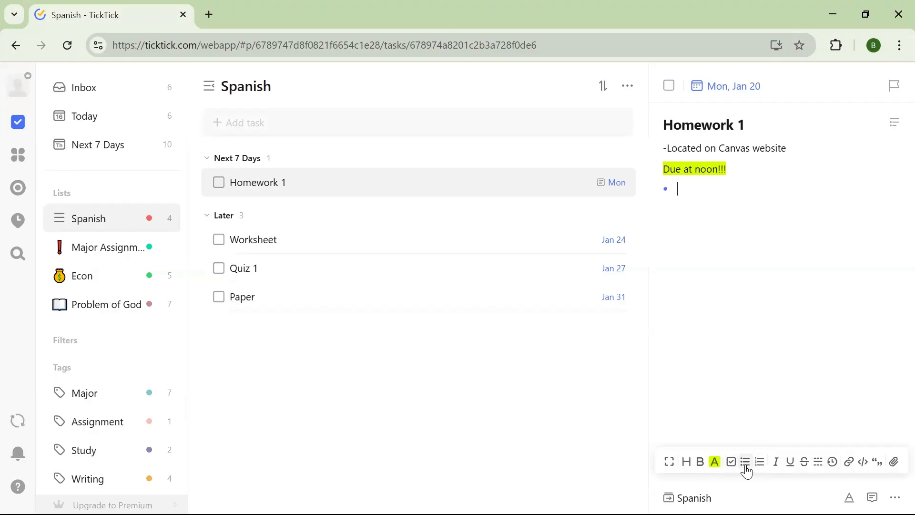
text(vocab list)
key(Return)
text(grammar)
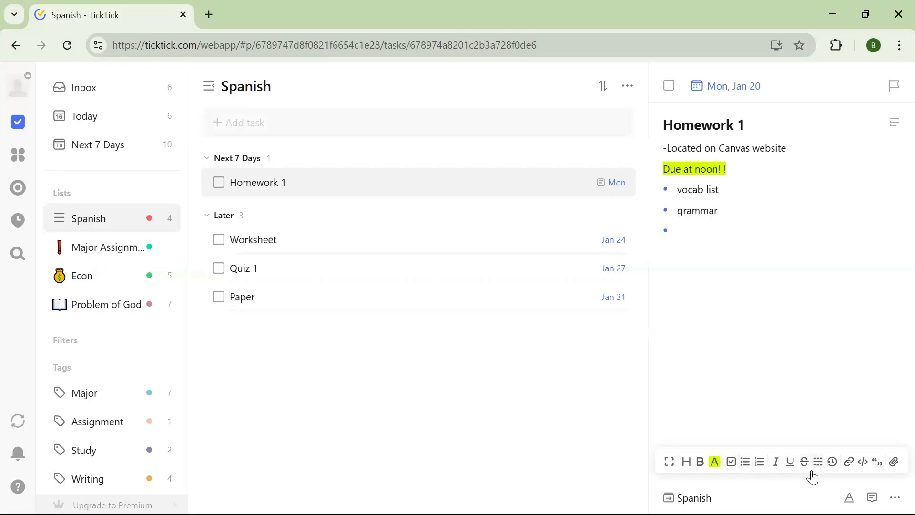
Step: Add the check items "question one" and "question two" below the bullets in the Homework 1 description
click(731, 469)
text(question one)
key(Return)
text(question)
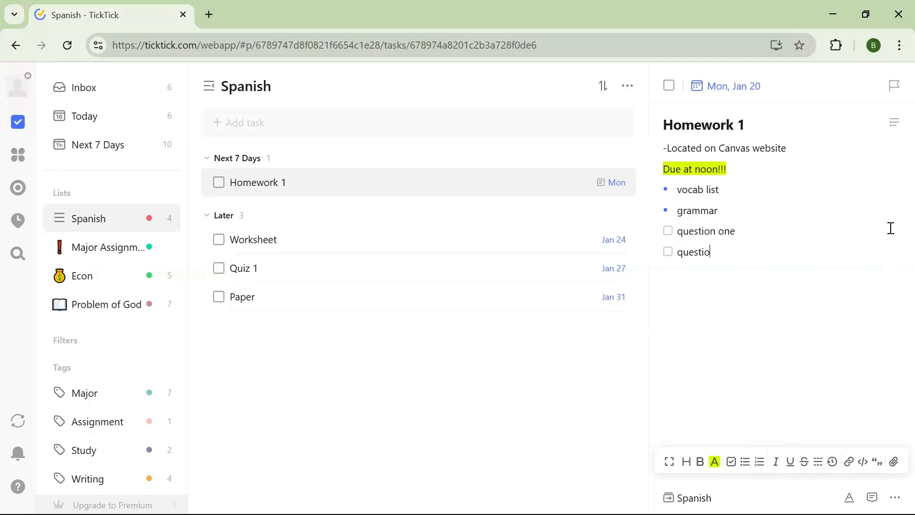
text( two)
Step: Mark the check items question one and question two as done and clear both marks again
click(668, 231)
click(668, 232)
click(668, 253)
click(668, 252)
click(774, 229)
Step: Open the Worksheet task and convert its description into a checklist
click(379, 236)
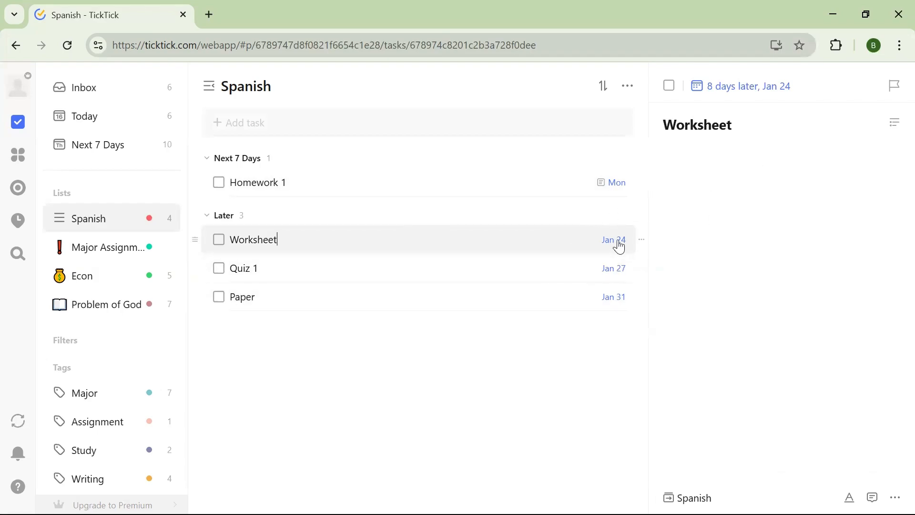
click(683, 172)
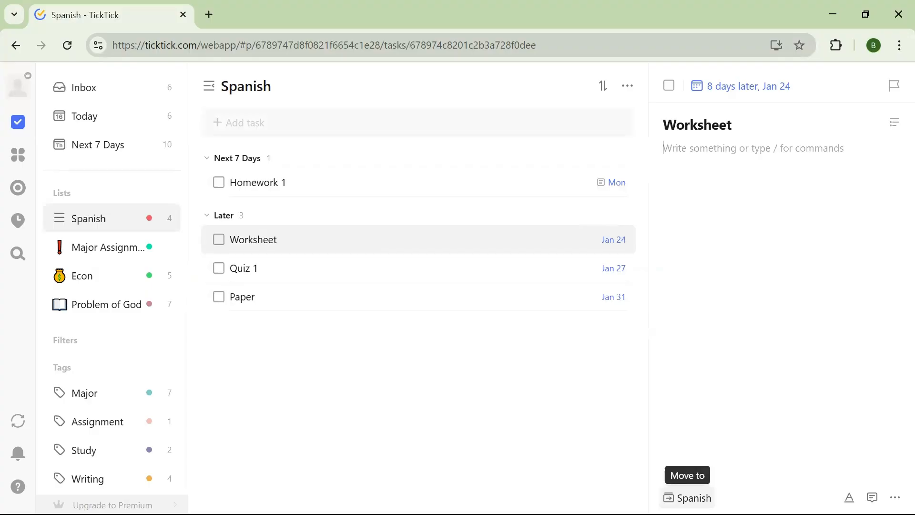
click(894, 124)
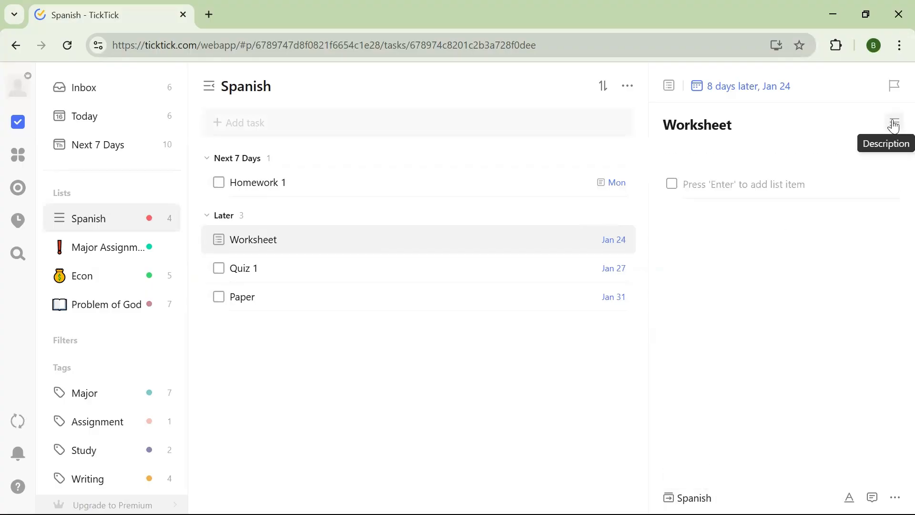
click(848, 185)
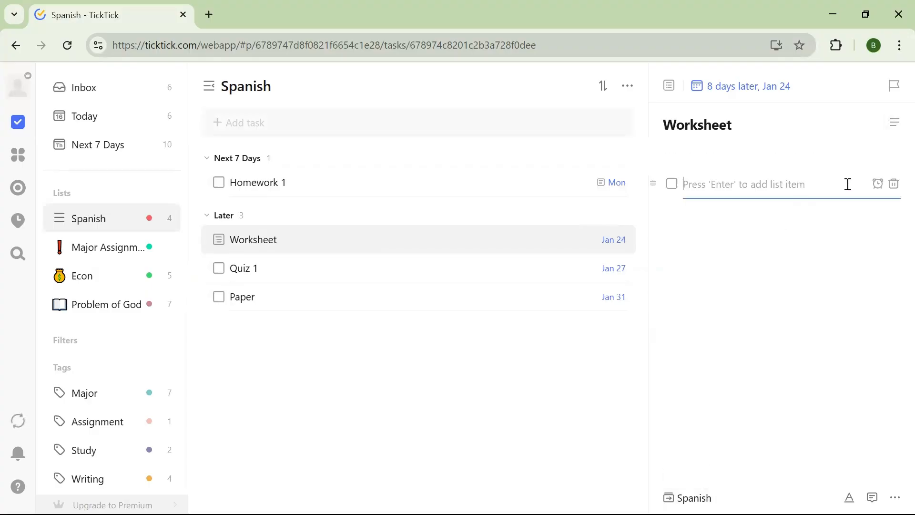
click(877, 185)
click(774, 170)
click(896, 123)
click(896, 123)
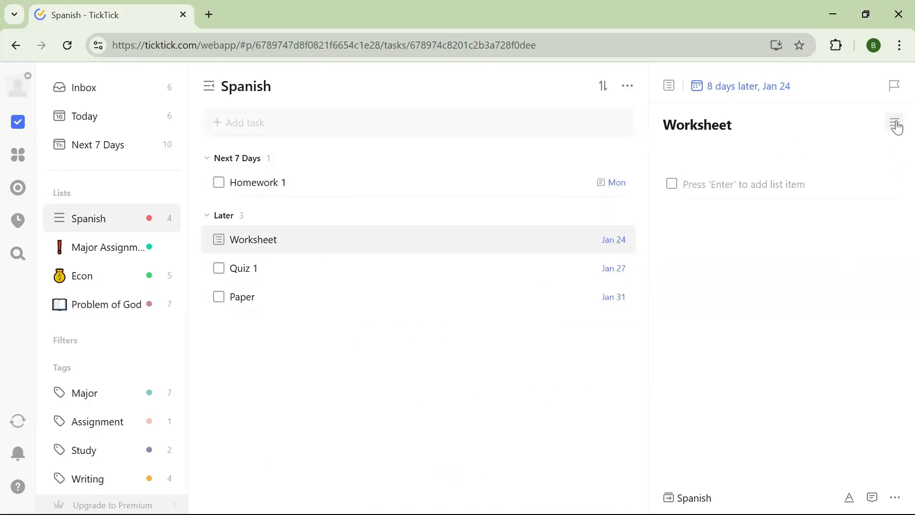
Step: Enter "Due each week" as the first checklist item of the Worksheet task
click(744, 190)
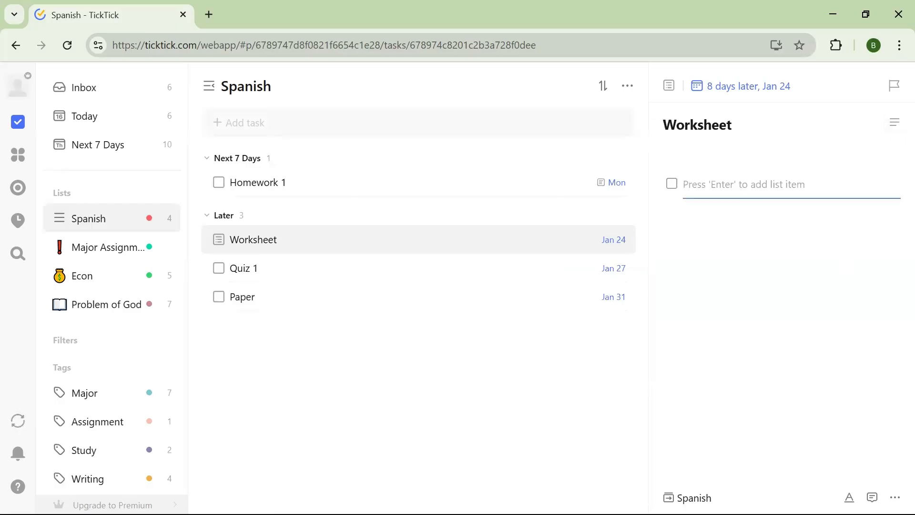
text(Du)
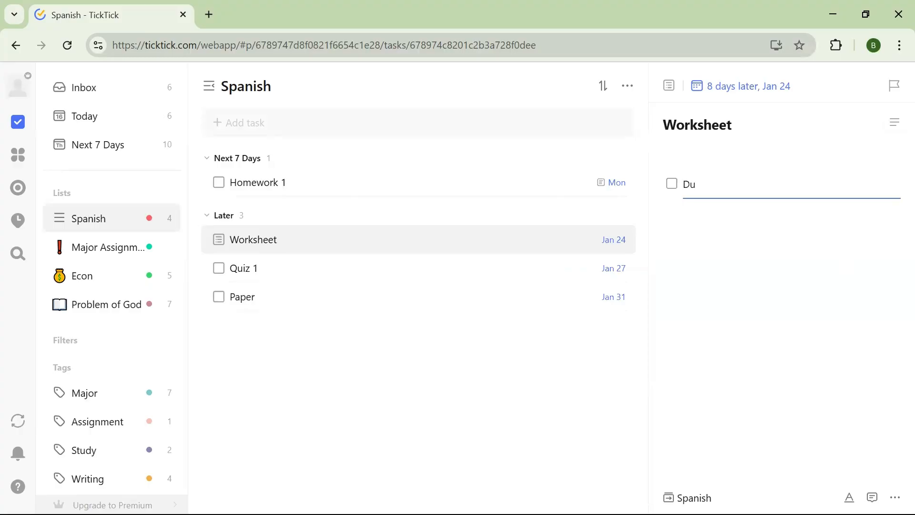
text(e each week)
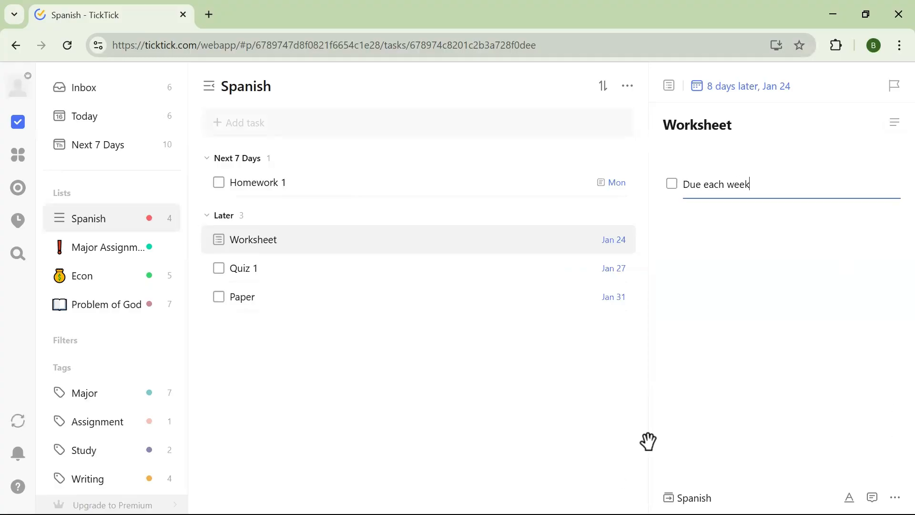
click(766, 222)
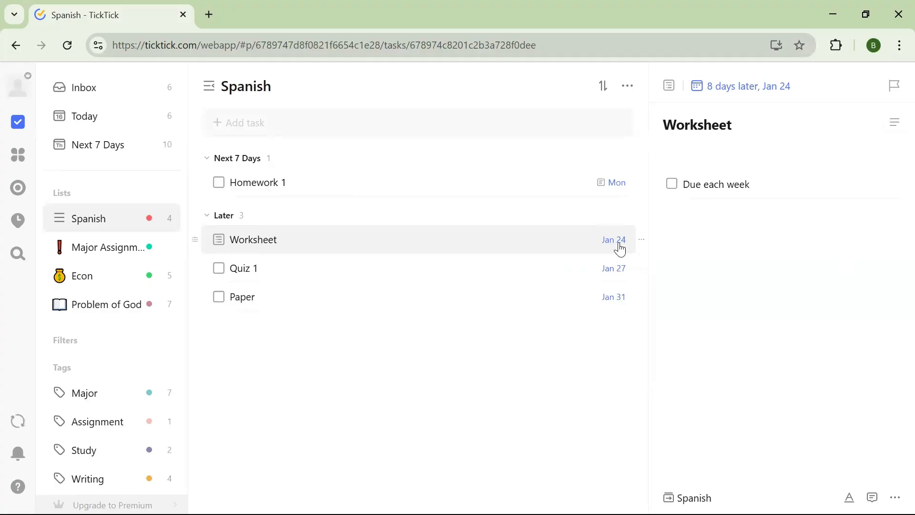
Step: Try to set the due time of the Worksheet task to 12:00 on January 24
click(612, 248)
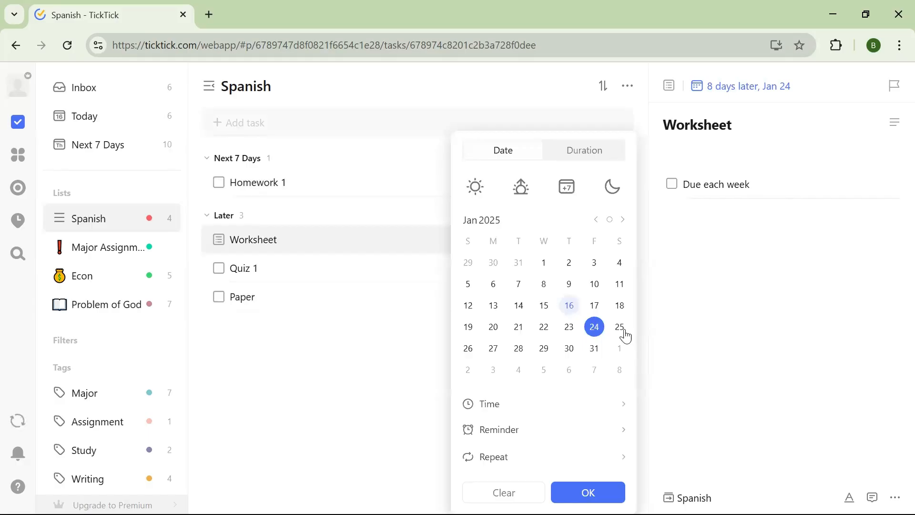
click(602, 411)
scroll(563, 249, up, 2)
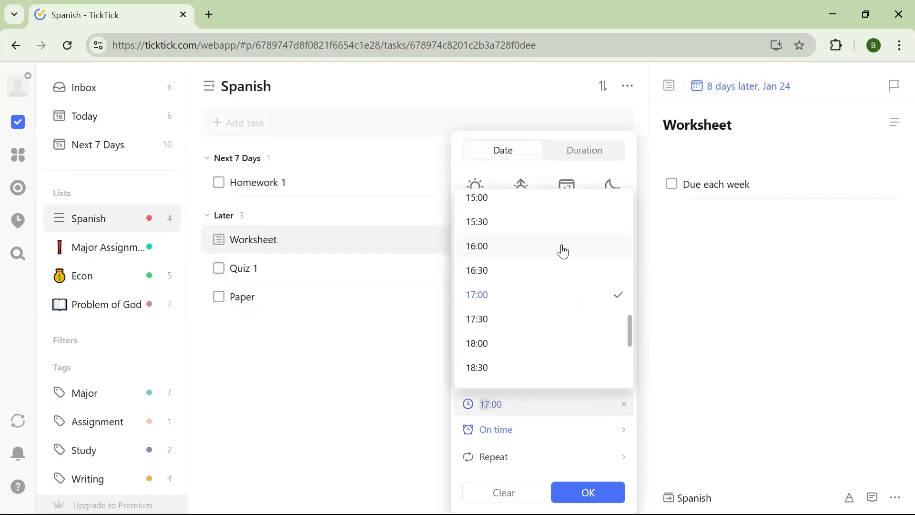
scroll(563, 251, up, 1)
scroll(563, 281, up, 2)
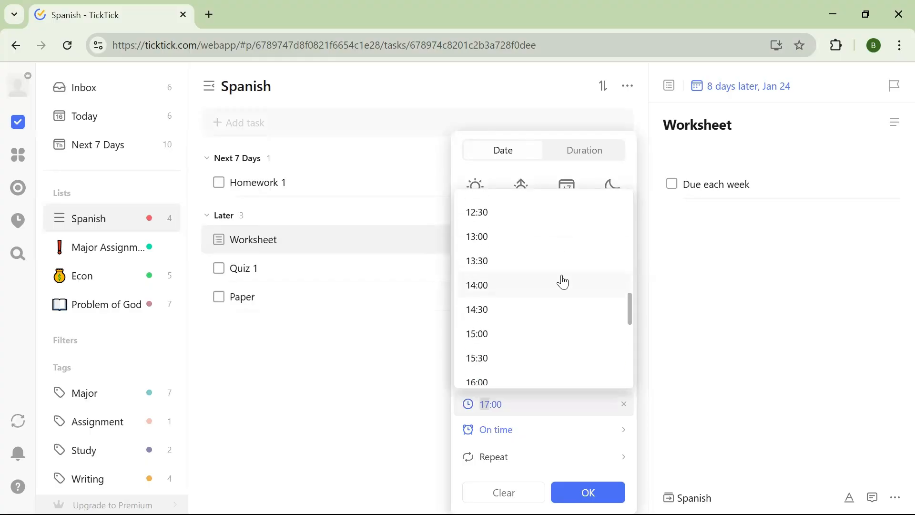
scroll(563, 282, up, 2)
click(559, 251)
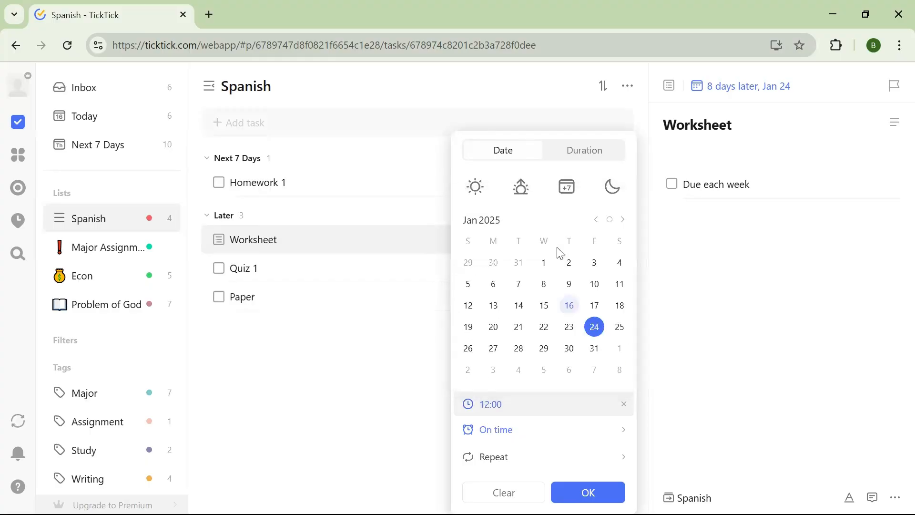
click(758, 333)
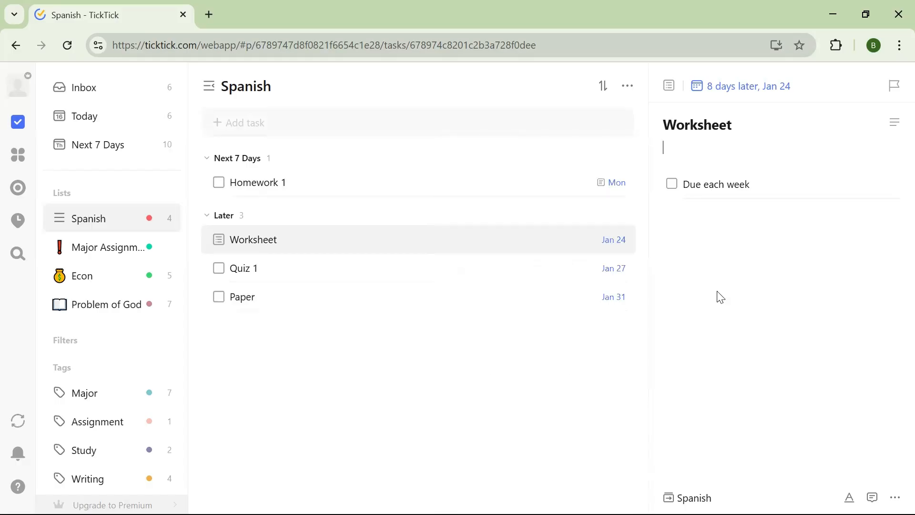
Step: Set the Worksheet task due January 24 to repeat weekly on Friday
click(619, 242)
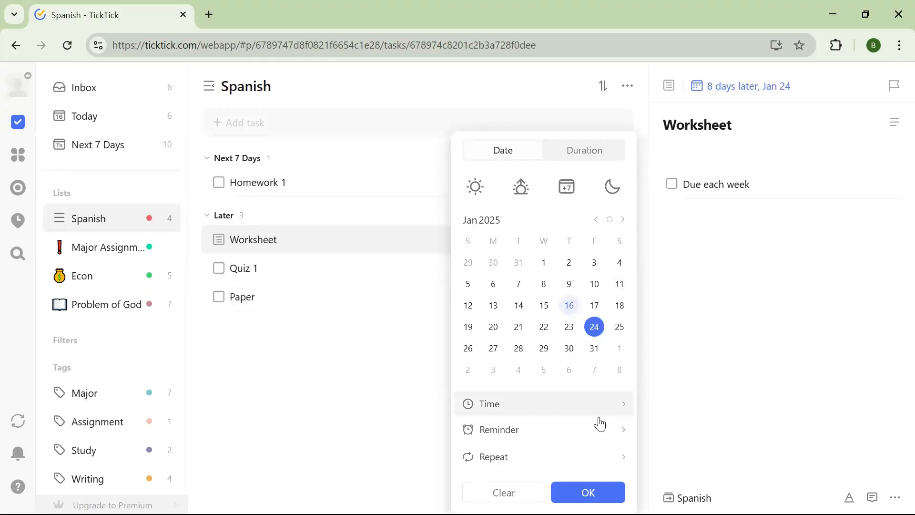
click(615, 463)
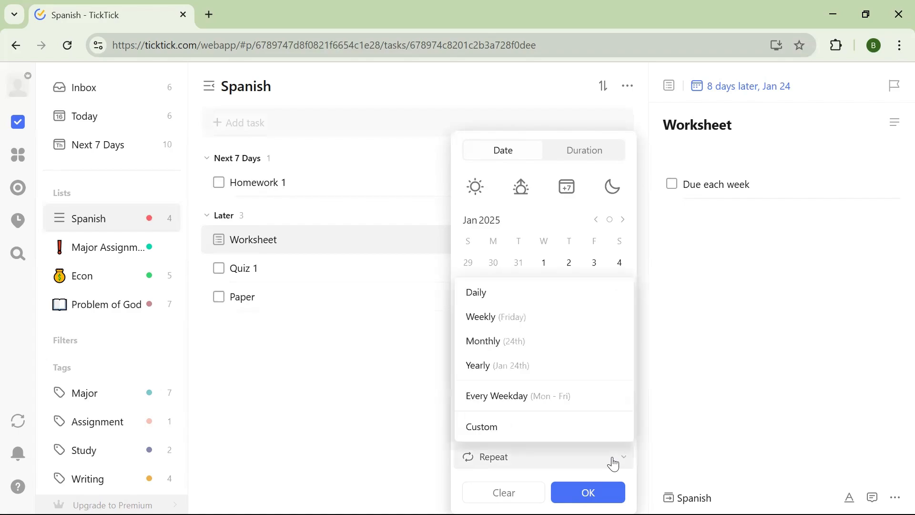
click(571, 317)
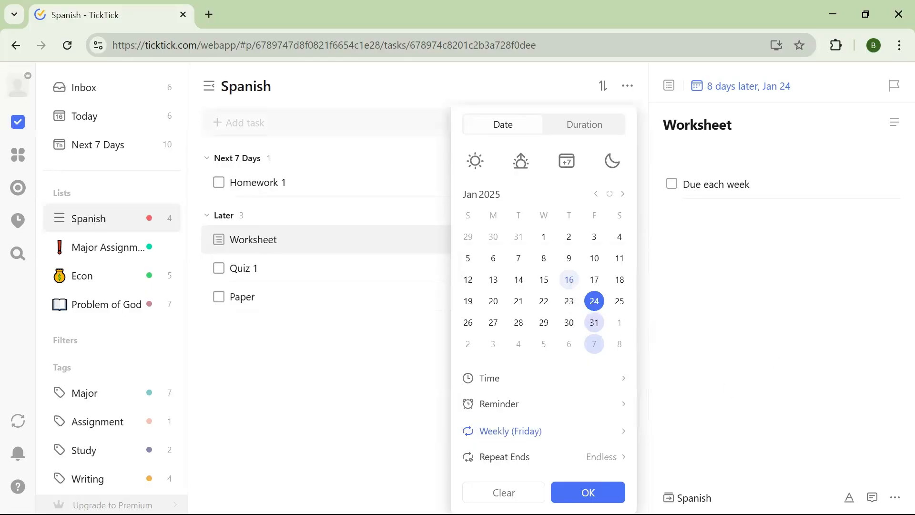
click(588, 493)
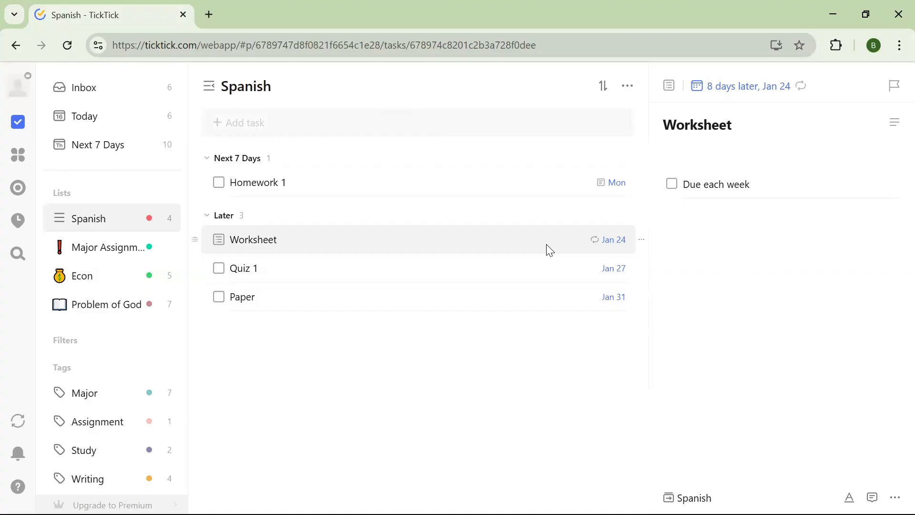
Step: Open the Quiz 1 task in the Spanish list and tag it with Study
click(545, 262)
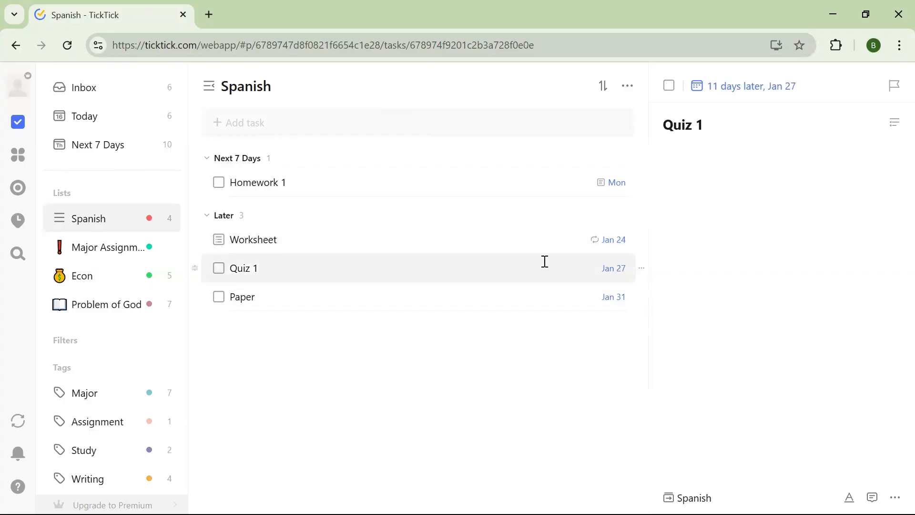
click(801, 183)
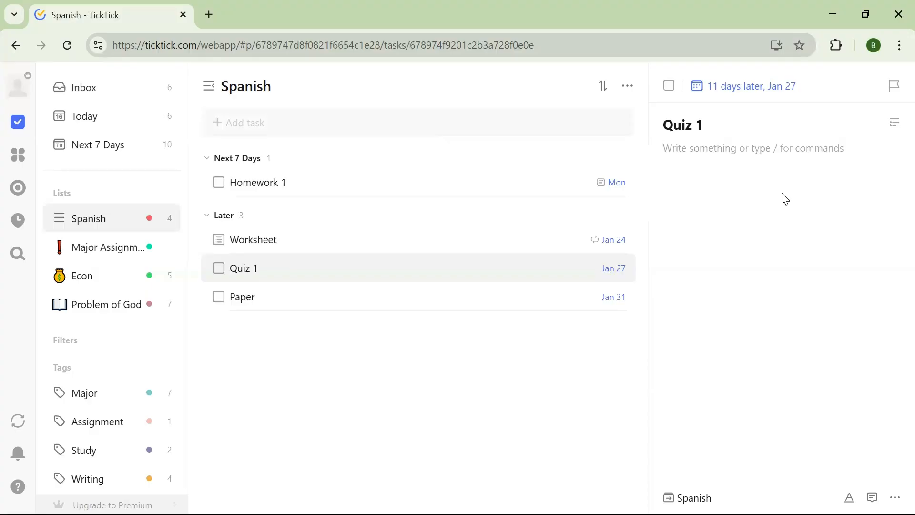
text(#)
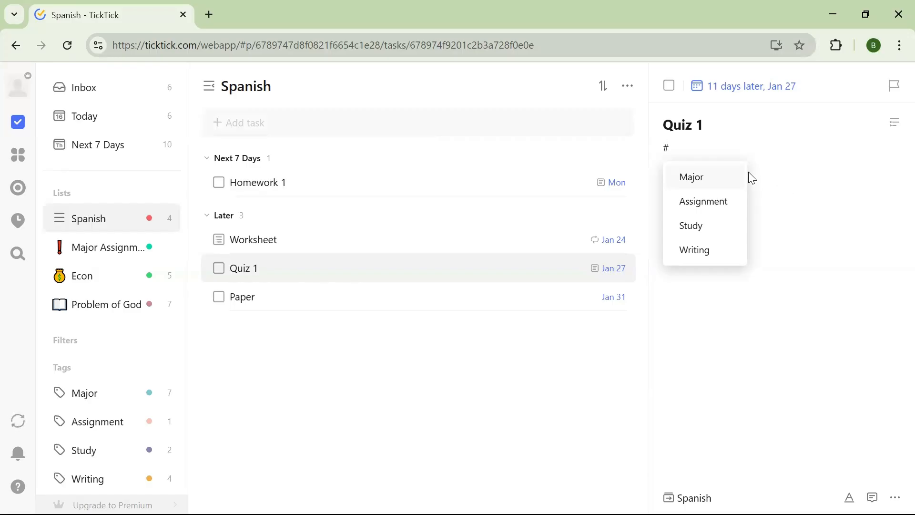
click(711, 234)
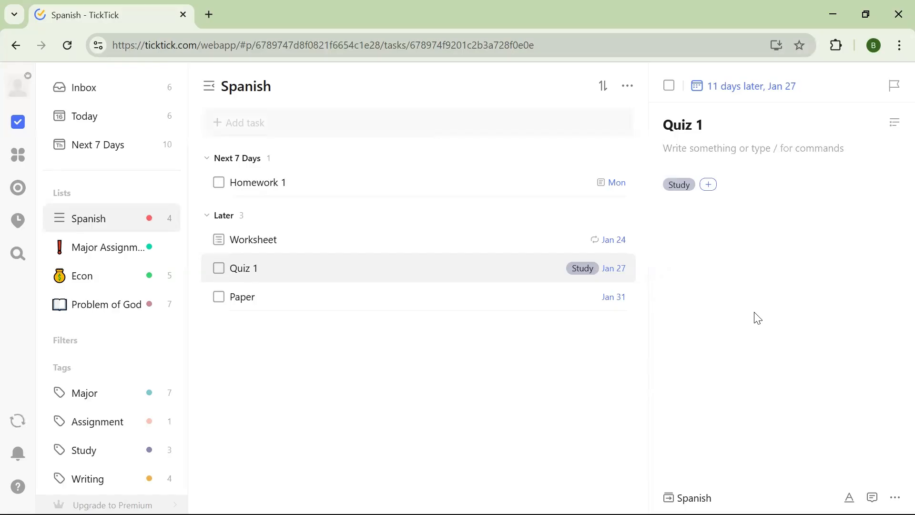
Step: Create a new tag named Spanish and add it to the Quiz 1 task
text(#)
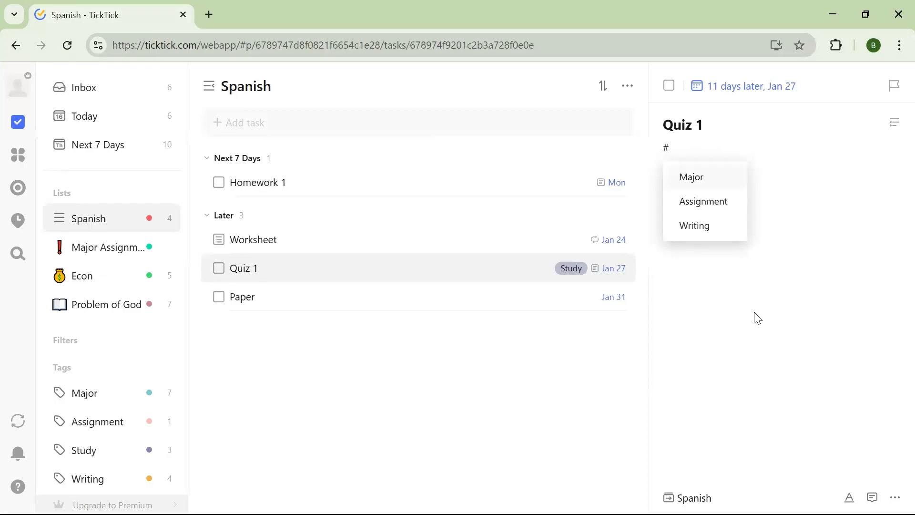
text(S)
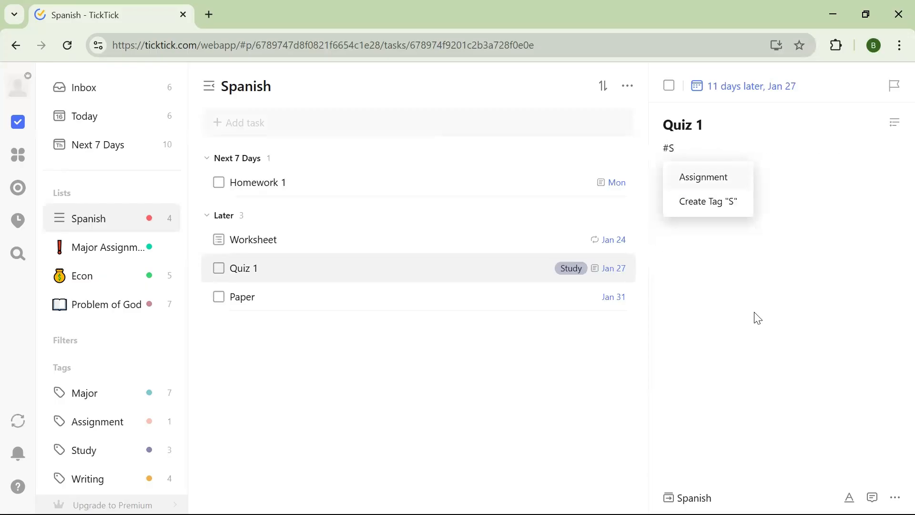
text(pani)
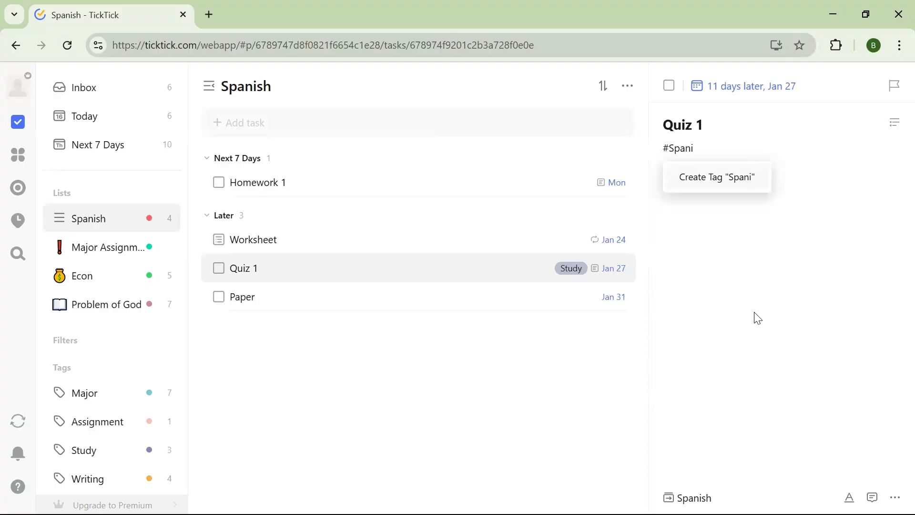
text(sh)
click(756, 182)
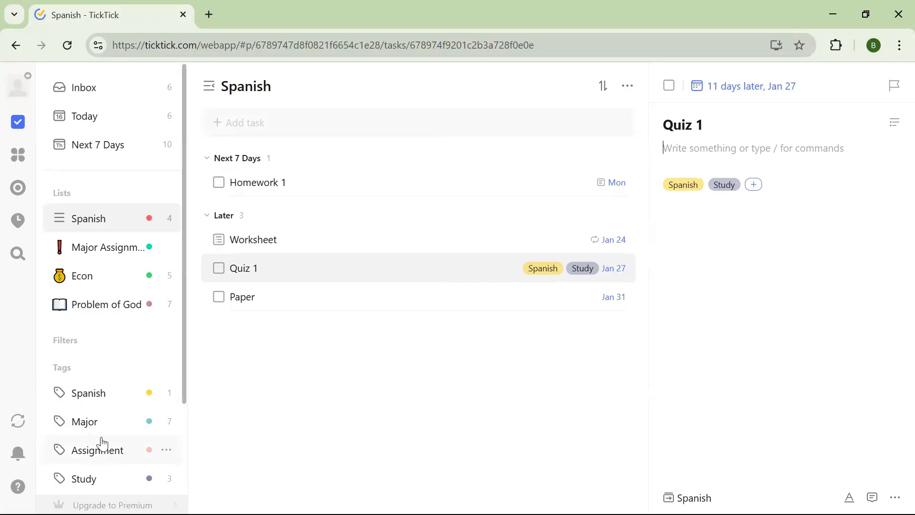
Step: View all tasks tagged Study and return to the Spanish list
scroll(98, 436, down, 1)
scroll(98, 434, down, 1)
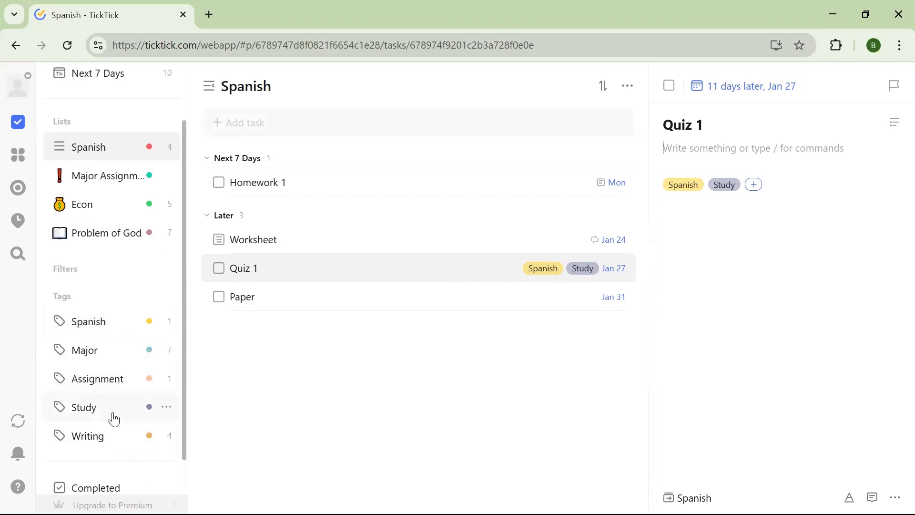
click(77, 409)
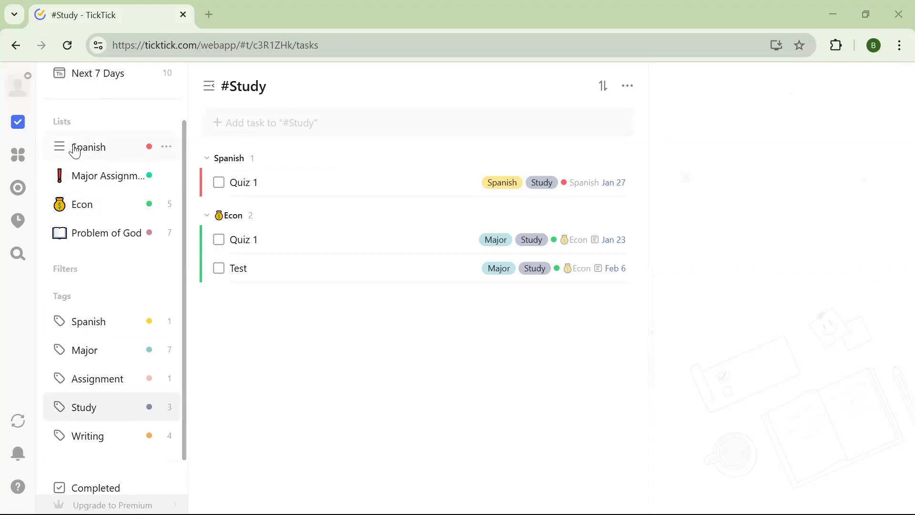
click(105, 144)
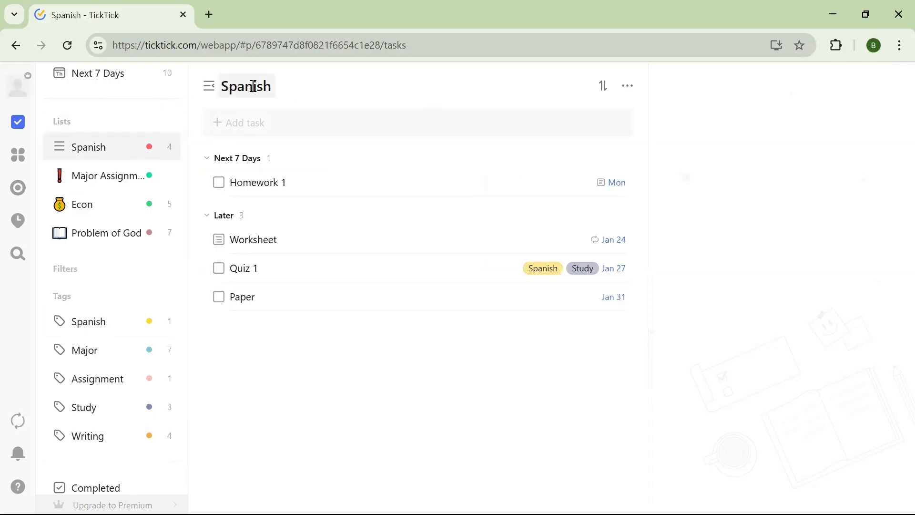
click(626, 86)
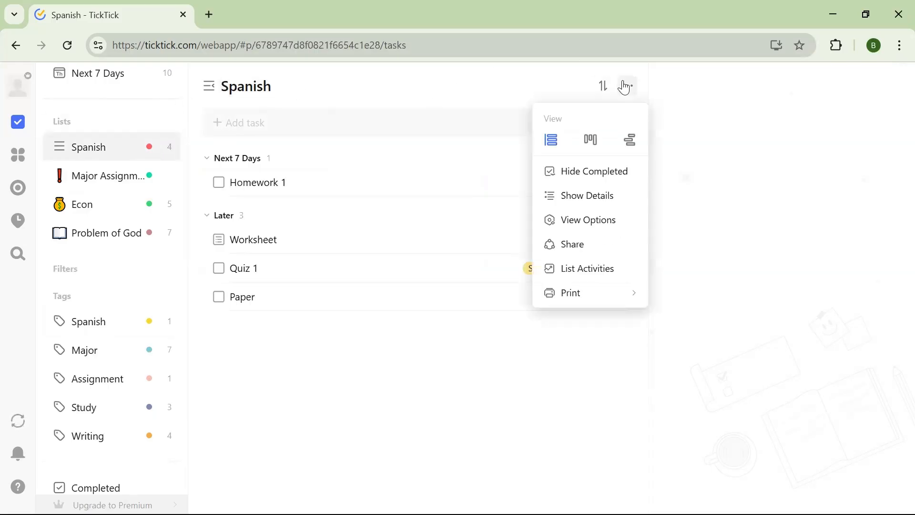
click(625, 86)
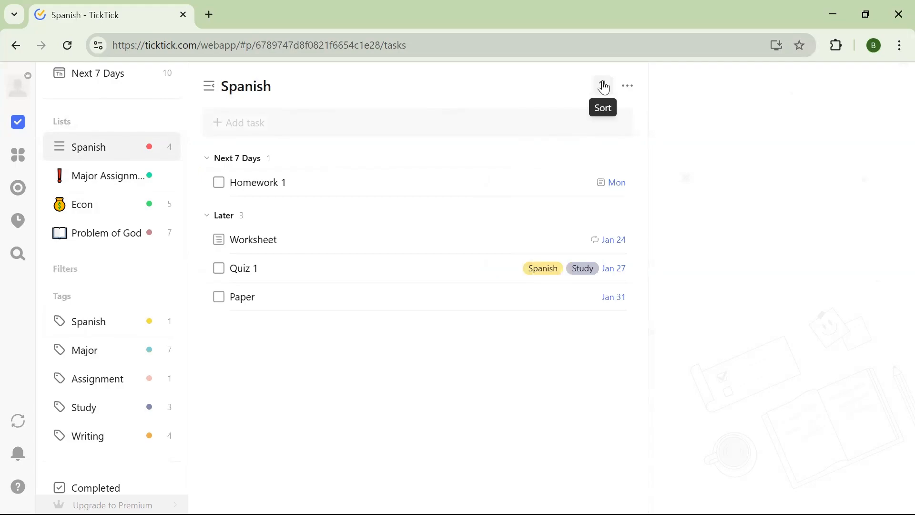
click(604, 87)
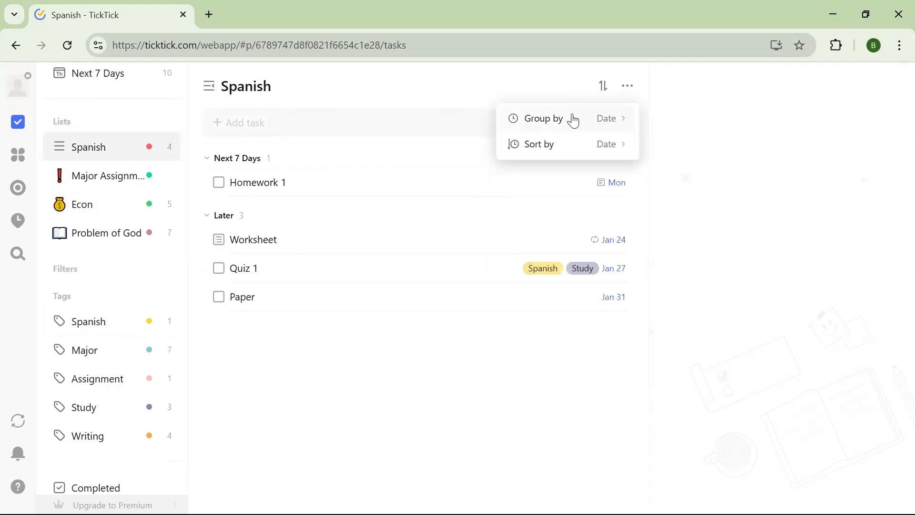
click(232, 80)
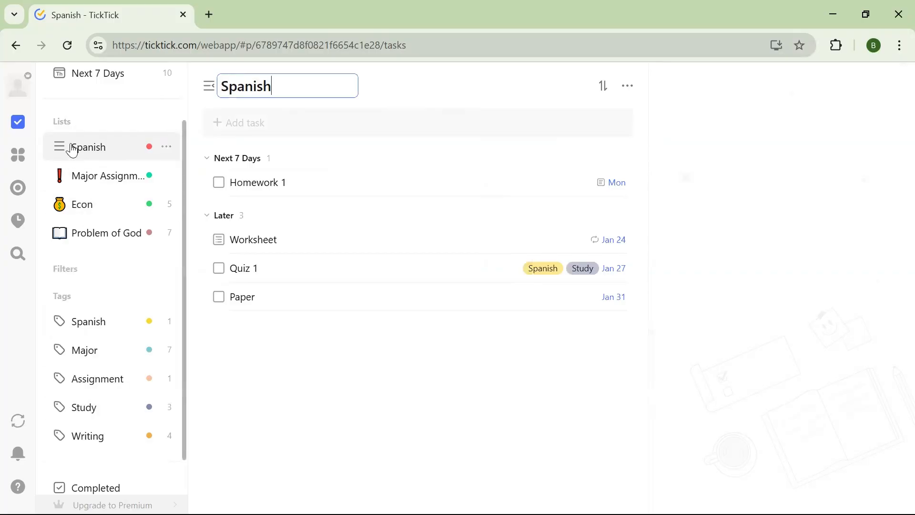
Step: Edit the Spanish list to use the notepad-and-pencil emoji as its icon and save the change
click(167, 146)
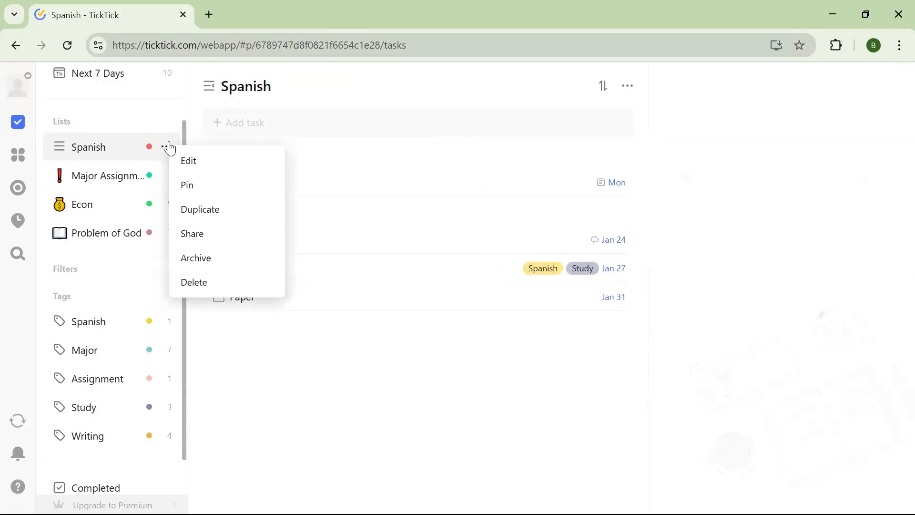
click(209, 168)
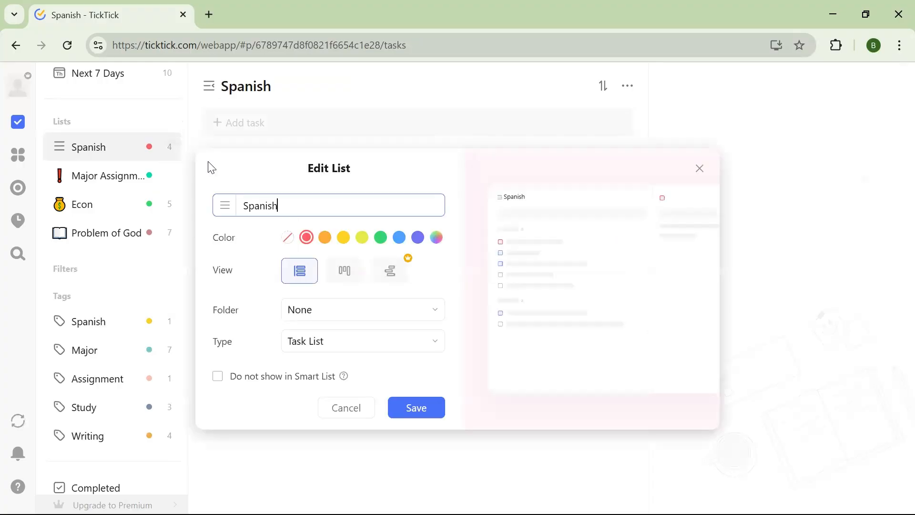
click(226, 214)
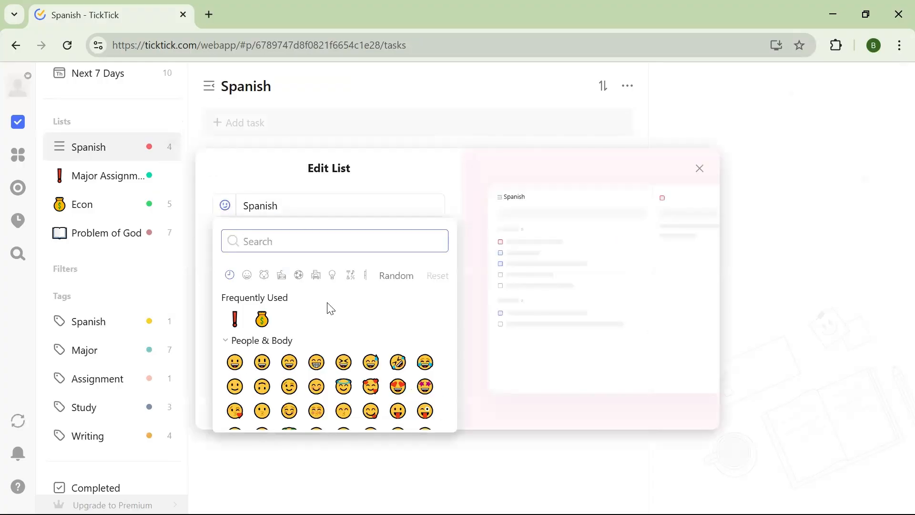
scroll(339, 316, down, 5)
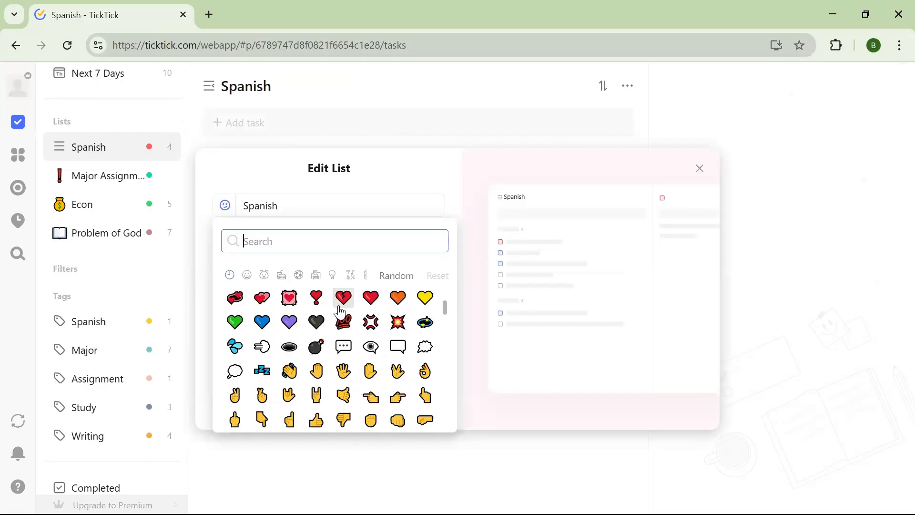
scroll(340, 312, down, 3)
scroll(341, 311, down, 3)
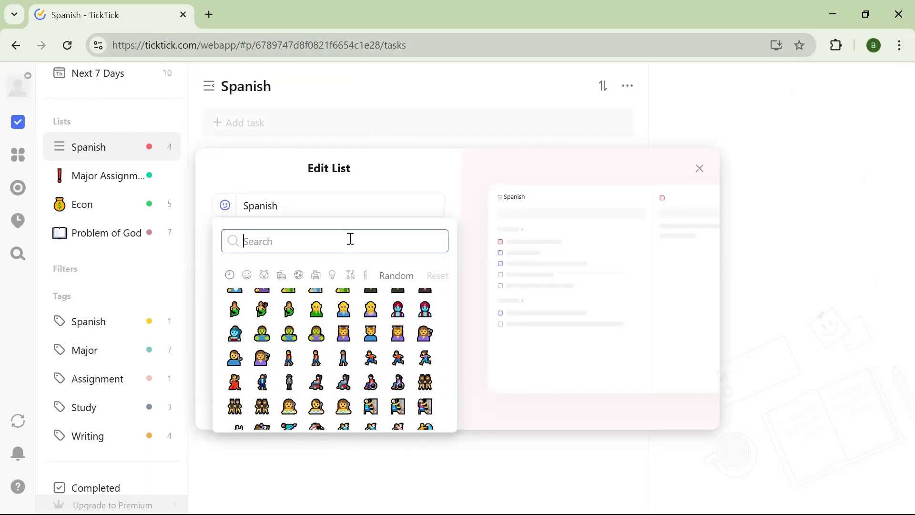
click(321, 284)
click(418, 410)
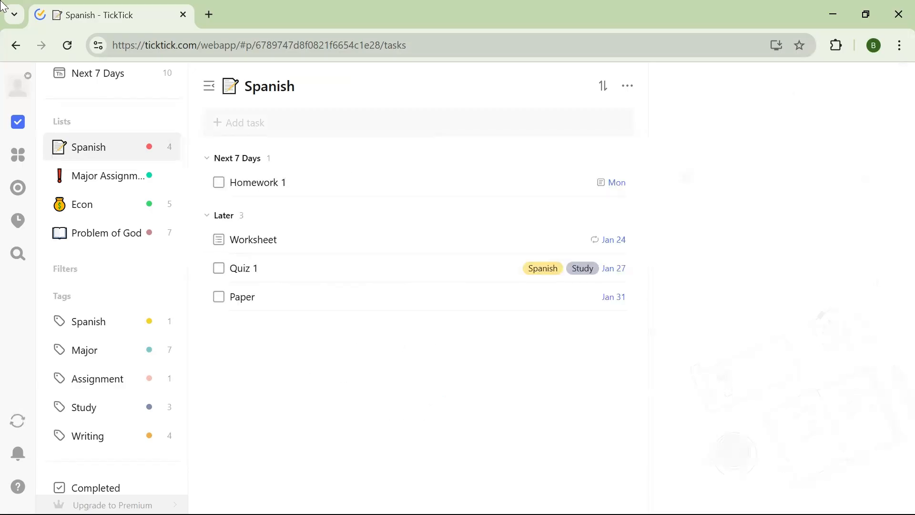
Step: Review the tasks in the Econ and Problem of God lists and those tagged Assignment
mouse_move(175, 159)
click(108, 215)
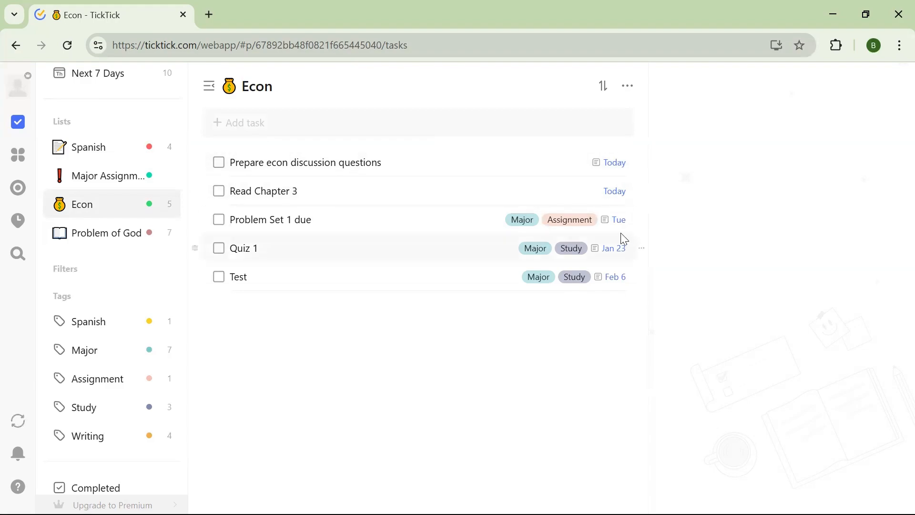
click(126, 236)
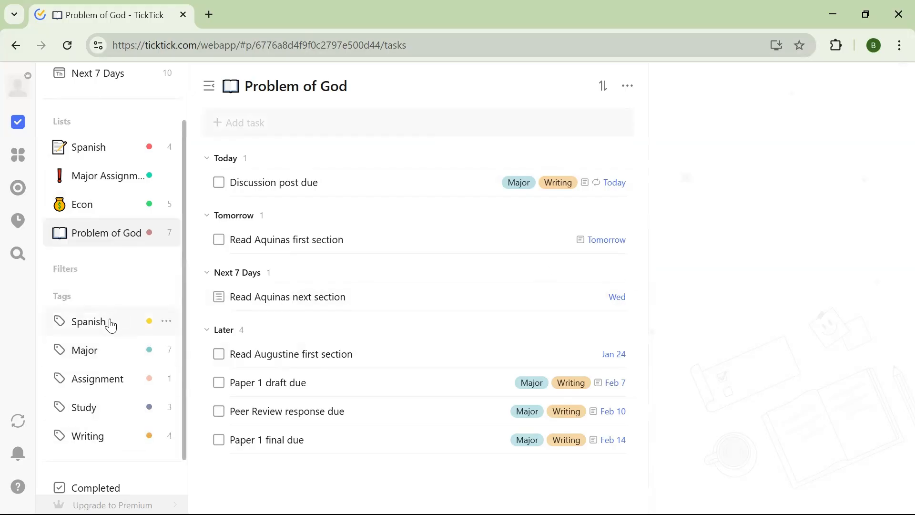
click(101, 386)
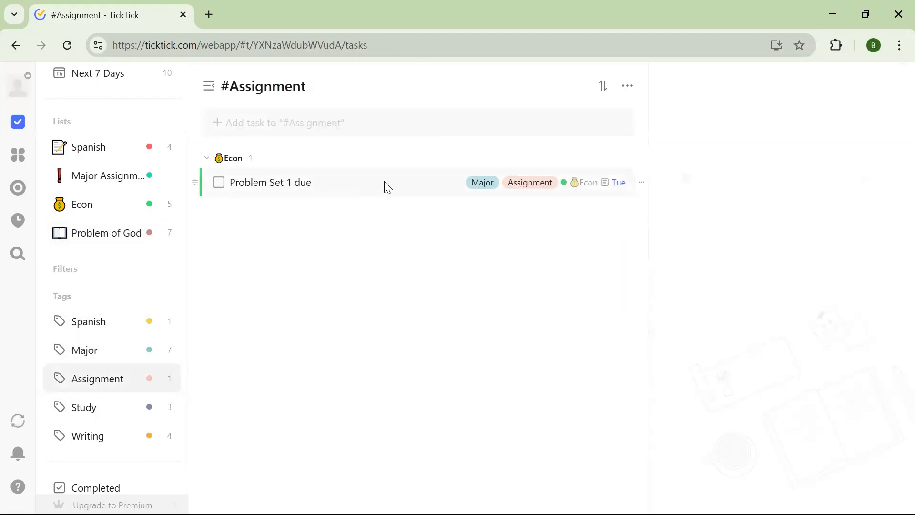
Step: Open the Worksheet task in the Spanish list and tag it with Assignment
click(98, 157)
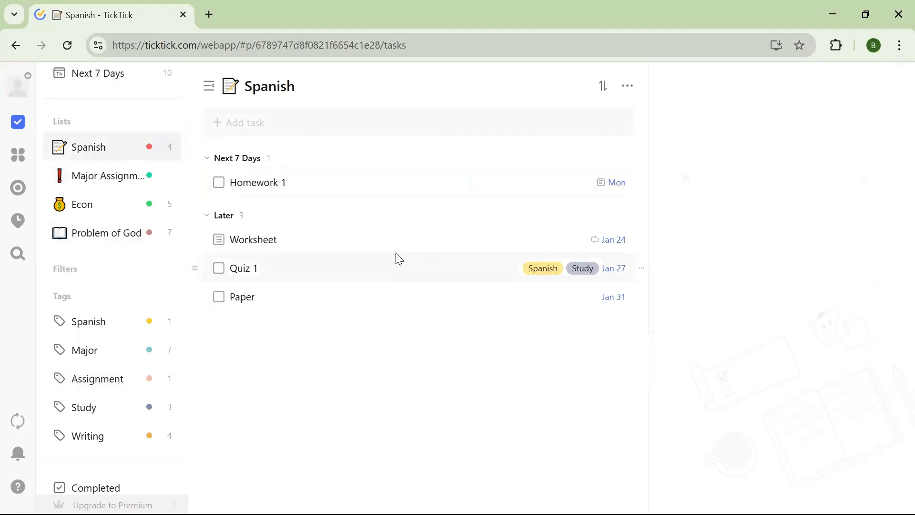
click(400, 241)
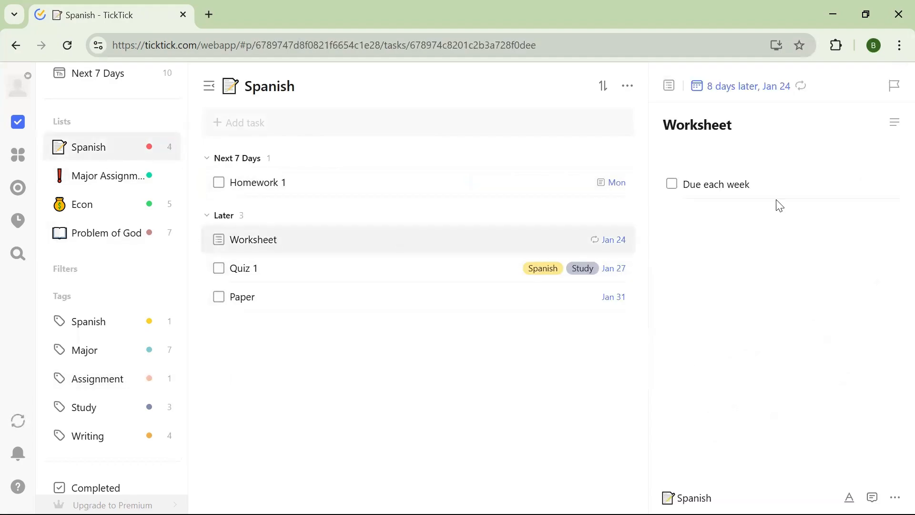
click(815, 189)
click(755, 161)
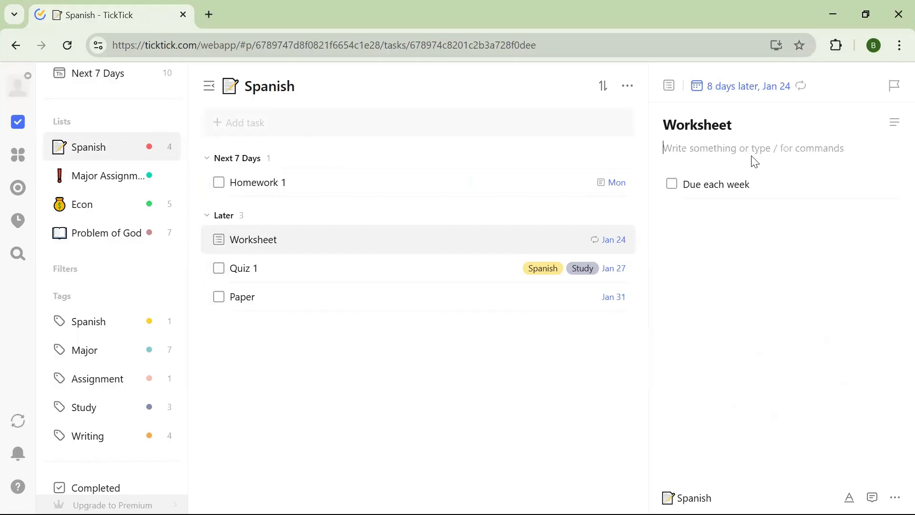
text(#)
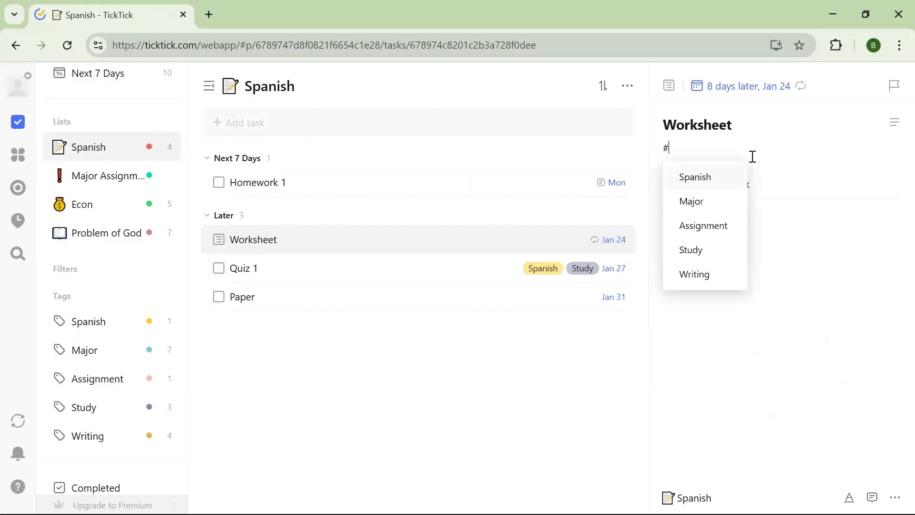
click(722, 228)
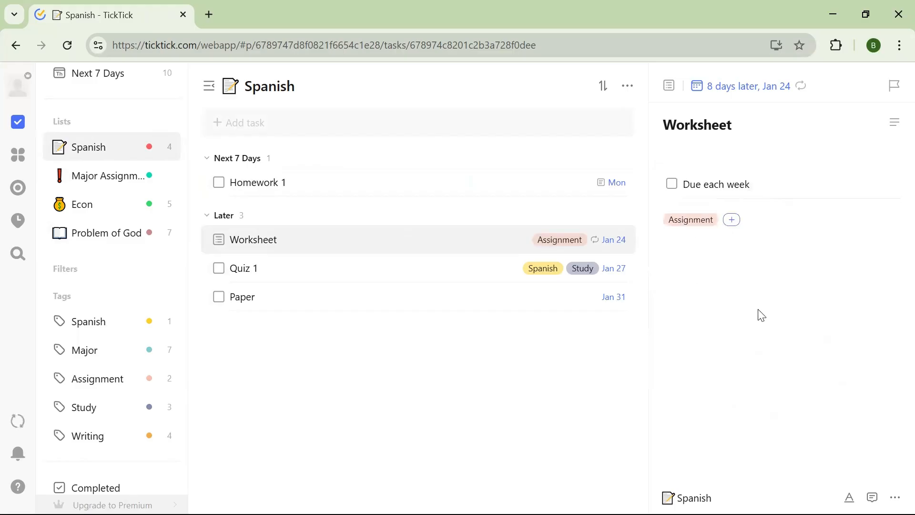
Step: View the tasks grouped under the Assignment tag and those under the Study tag
click(111, 382)
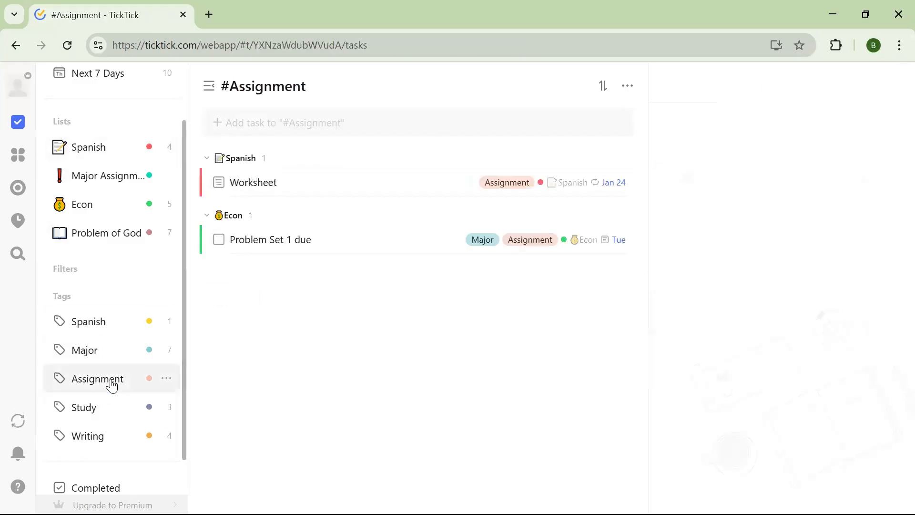
click(107, 410)
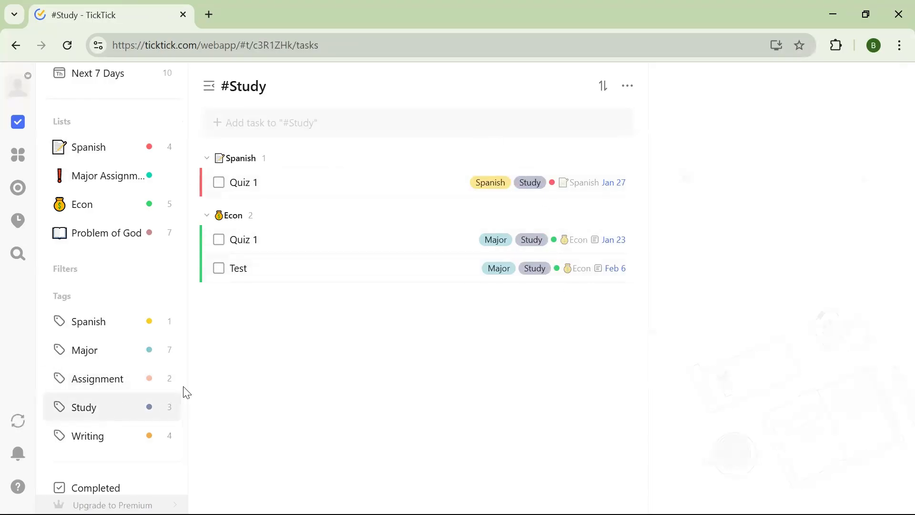
Step: Show the tasks tagged Writing and group them by date
click(87, 445)
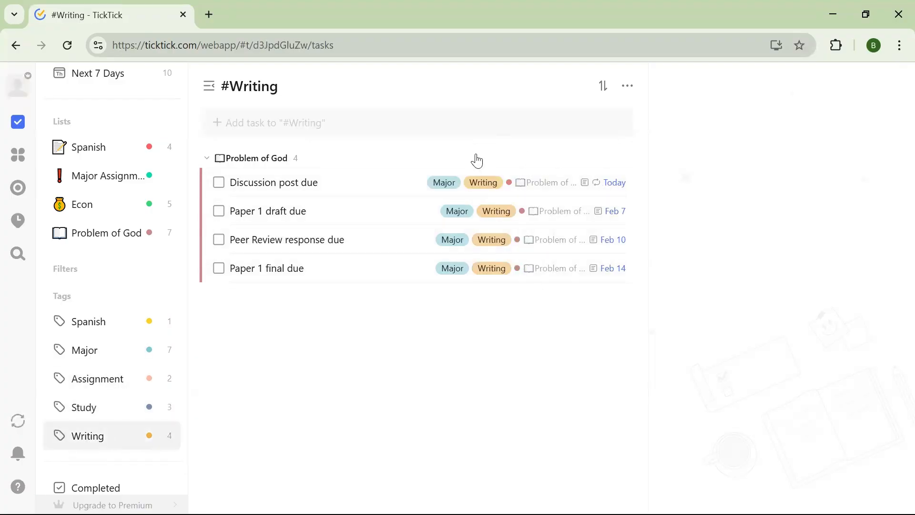
click(609, 97)
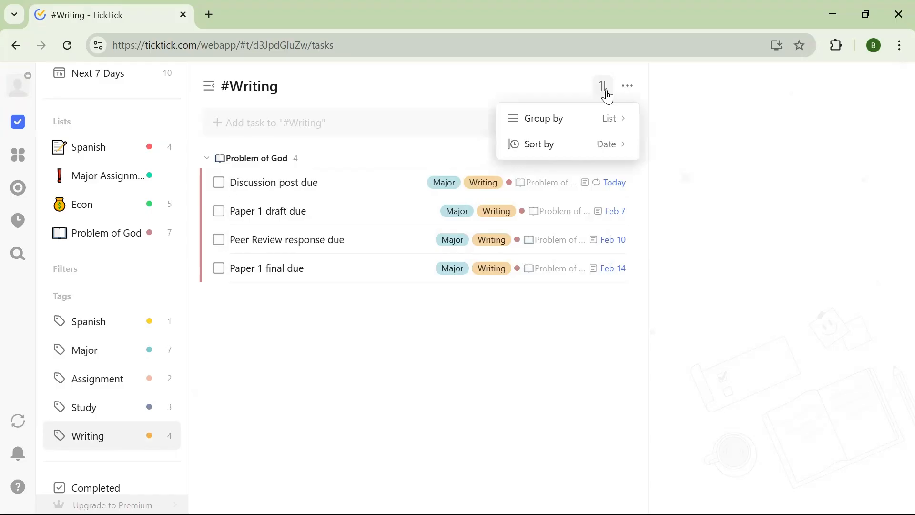
click(622, 119)
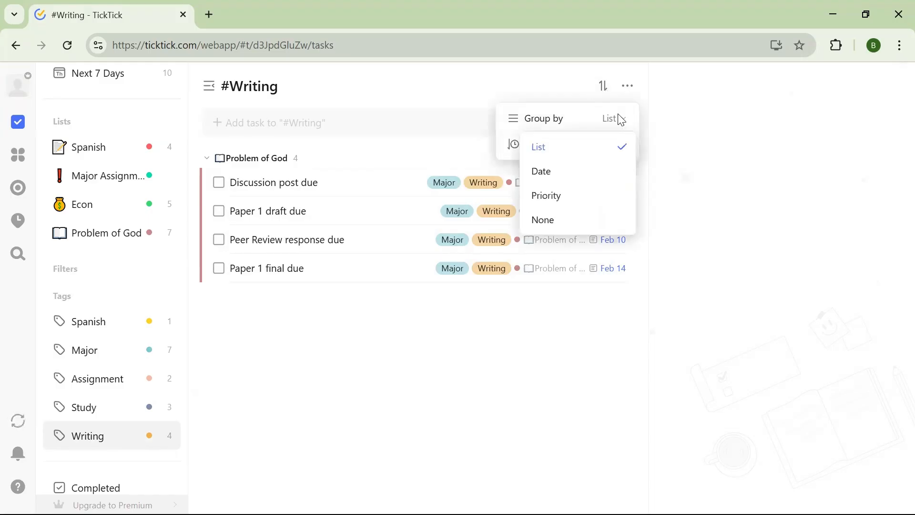
click(578, 171)
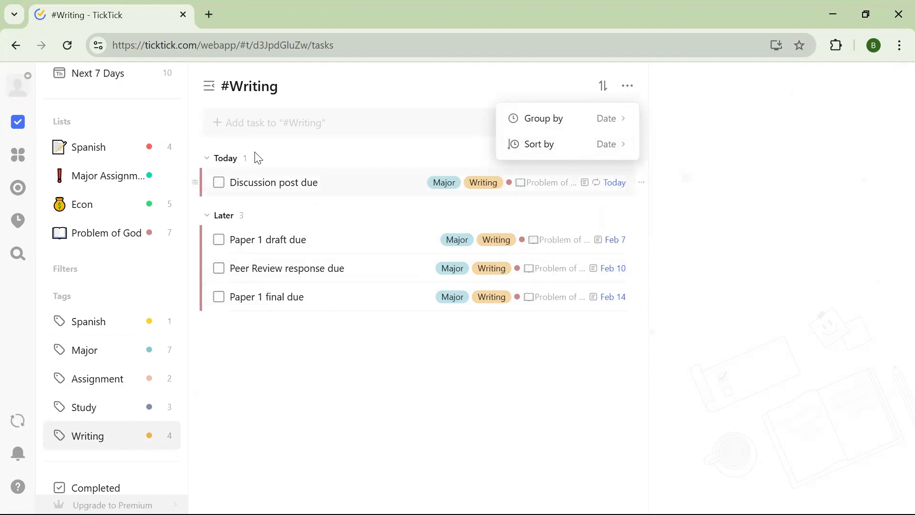
click(733, 207)
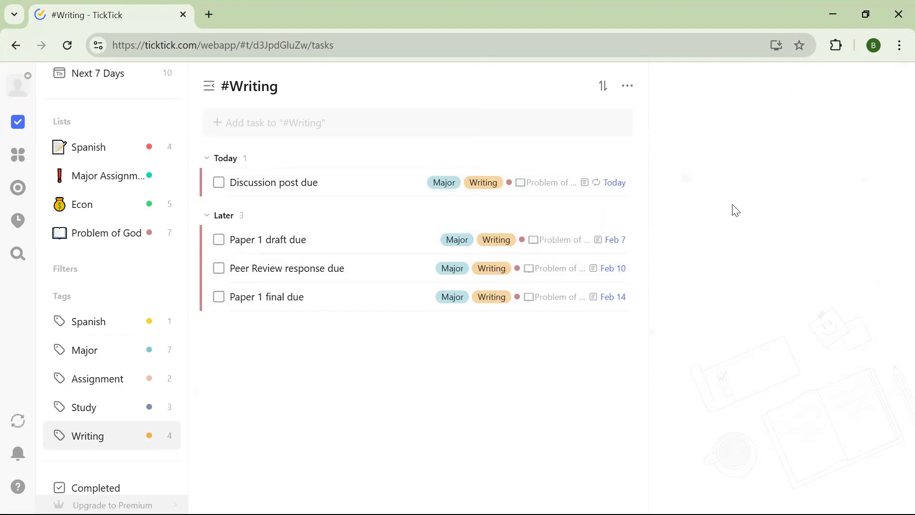
Step: Mark the Discussion post due task as completed in the Today view
scroll(153, 276, down, 1)
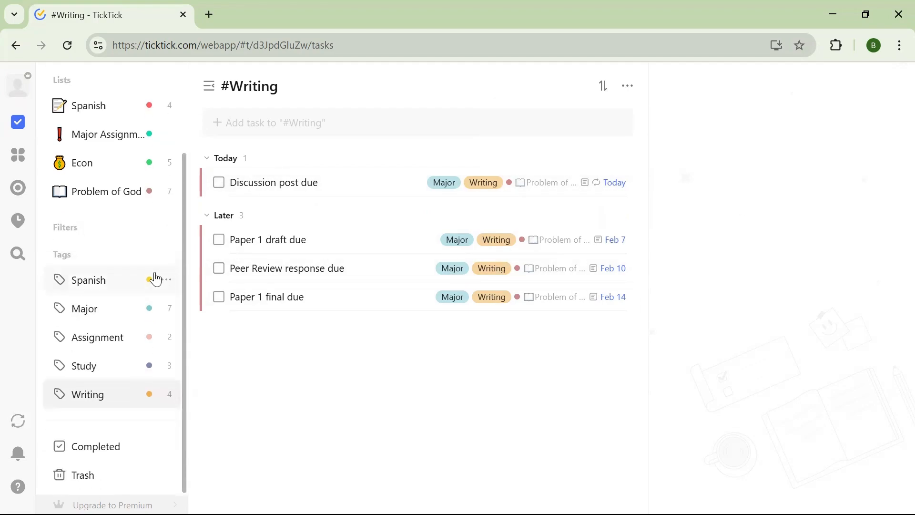
scroll(154, 278, up, 3)
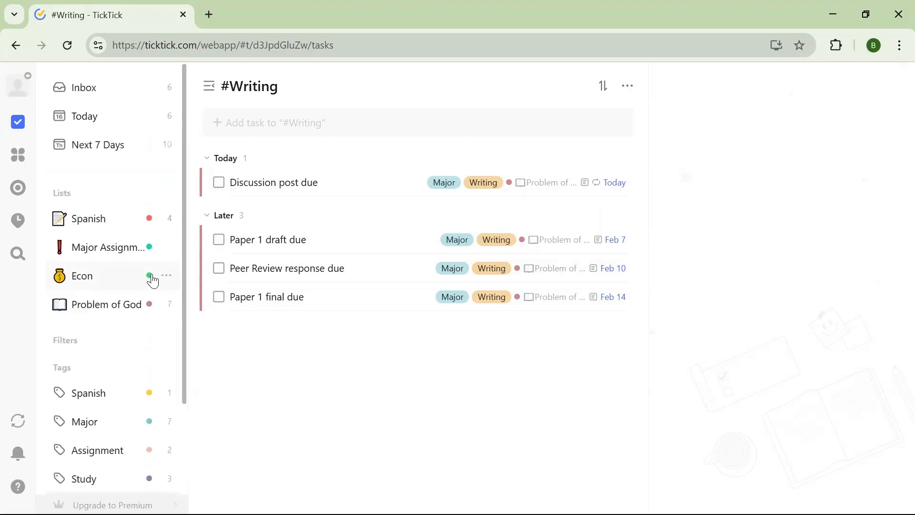
click(106, 121)
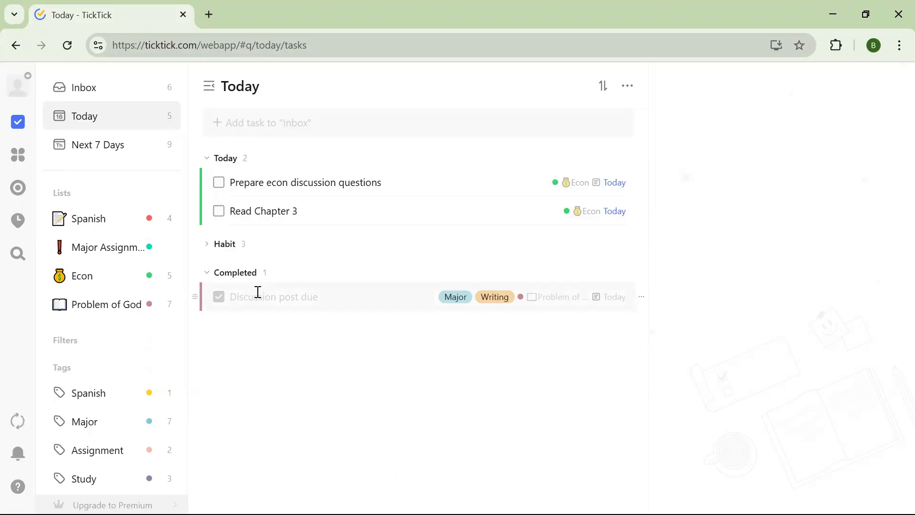
Step: In the Problem of God list, reopen the completed Discussion post due task and mark it complete again
click(98, 311)
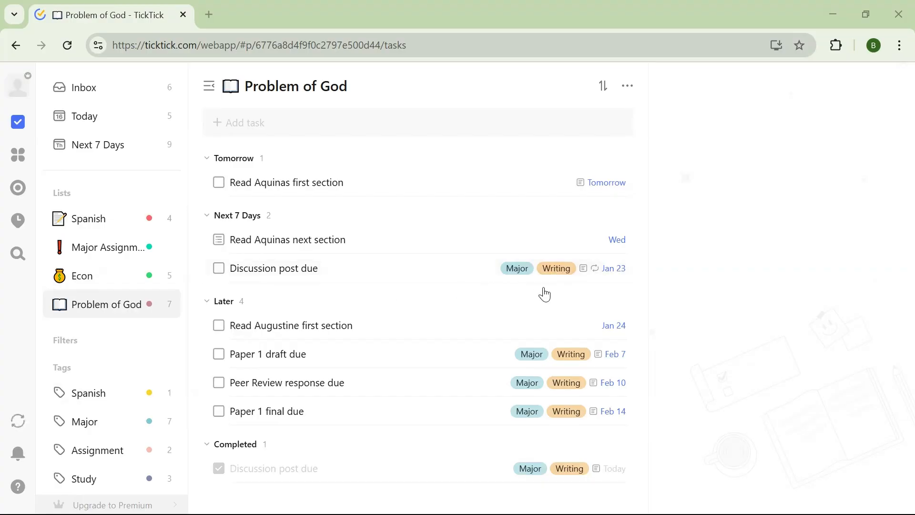
click(220, 472)
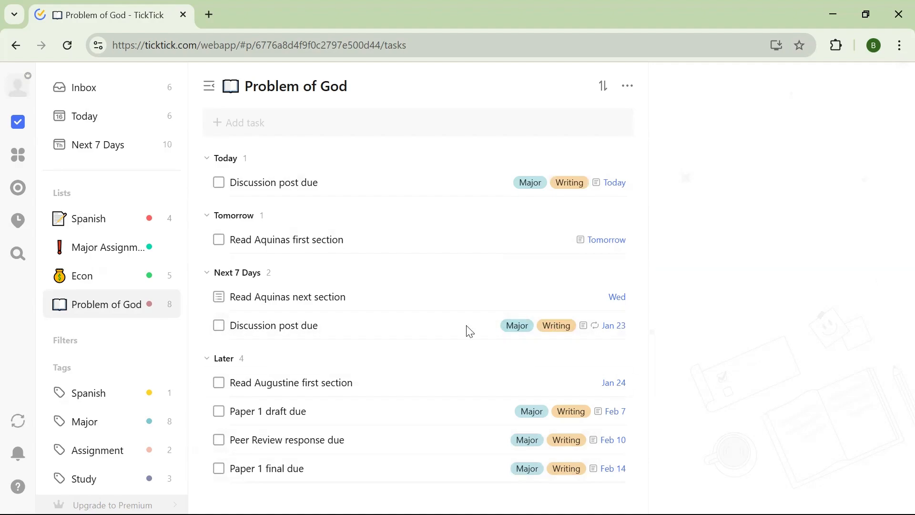
click(219, 183)
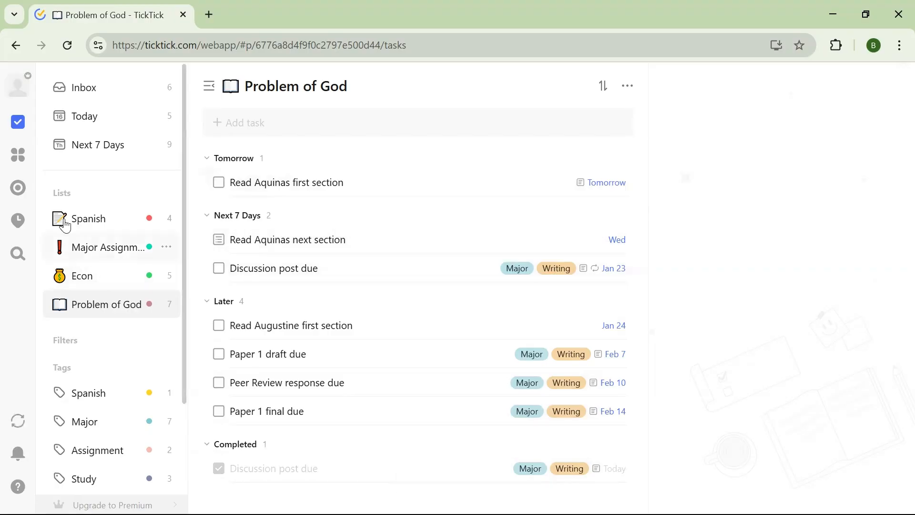
Step: Review the tasks for the next 7 days, the tasks tagged Major, and the Major Assignments board
click(89, 145)
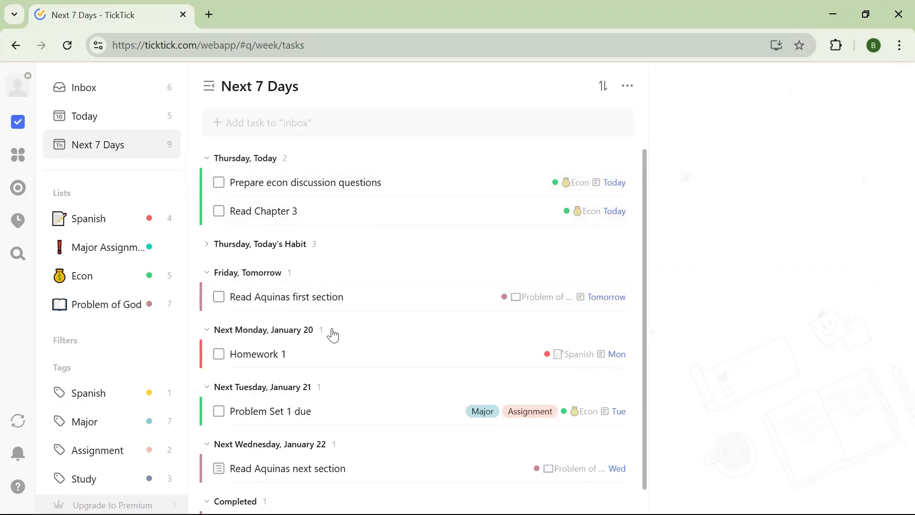
scroll(273, 331, down, 1)
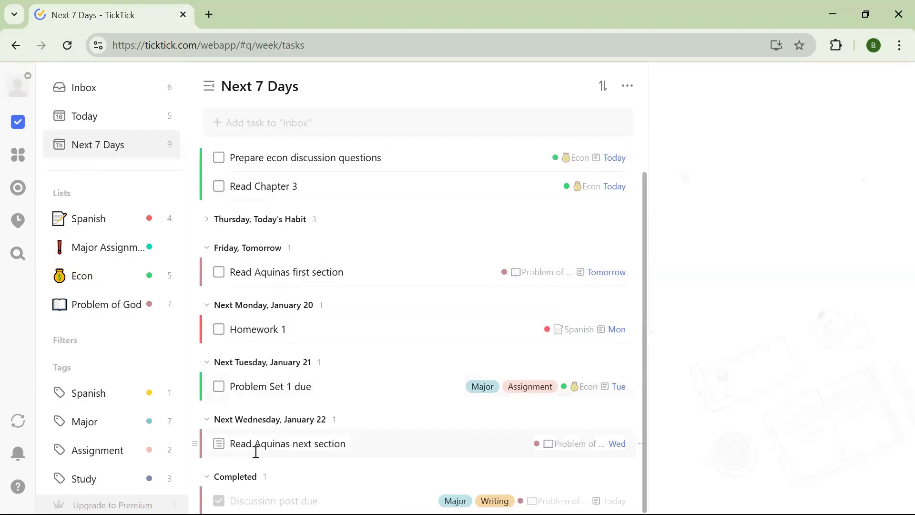
scroll(524, 224, up, 1)
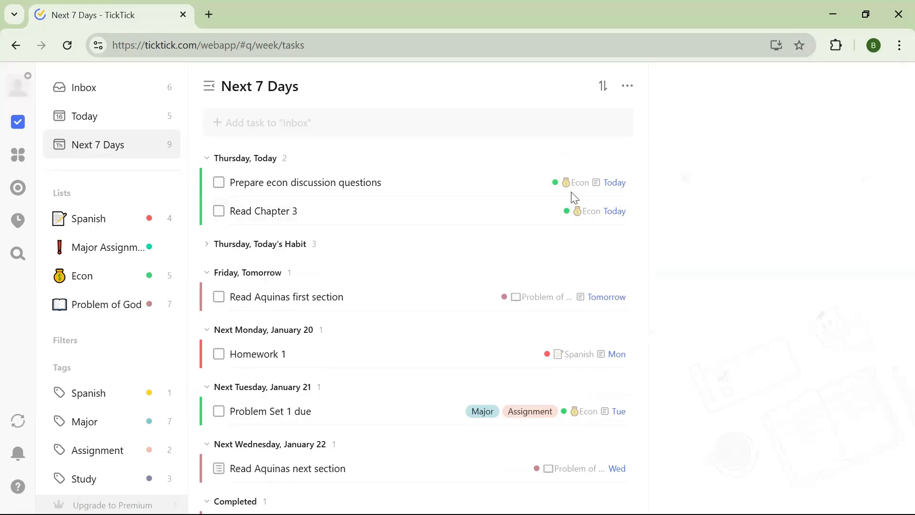
click(111, 428)
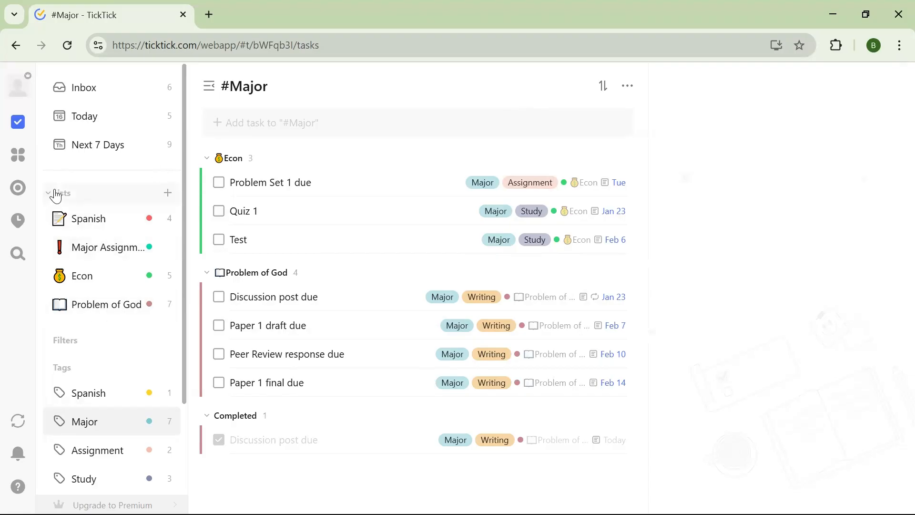
click(106, 249)
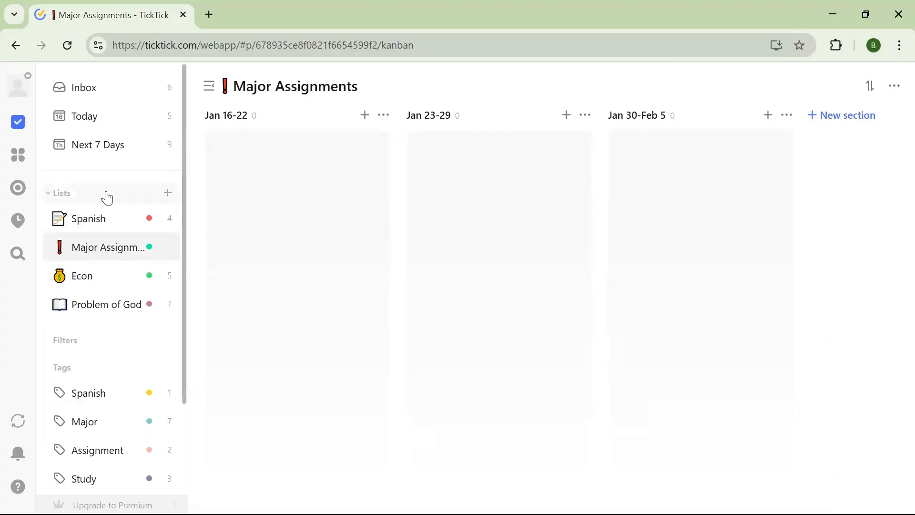
Step: Create a blue task list named In Progress Major Assignments that uses the Kanban view
click(168, 194)
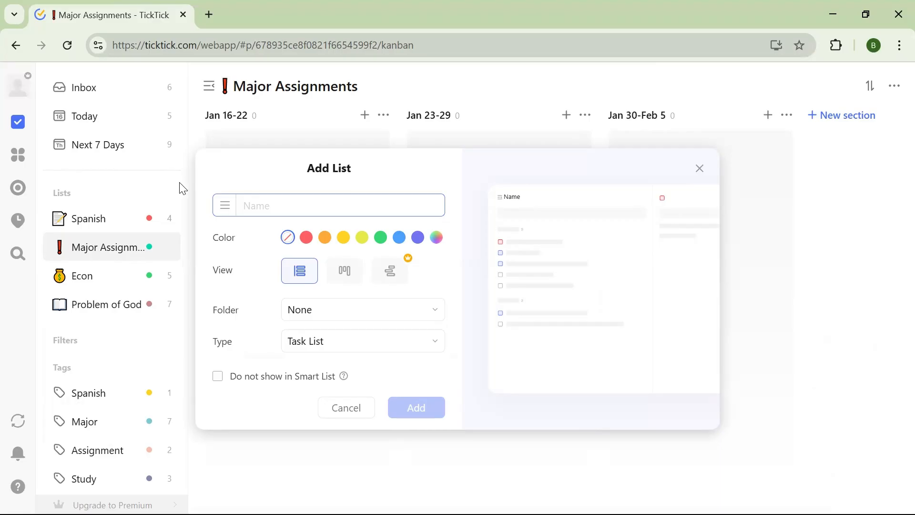
text(I)
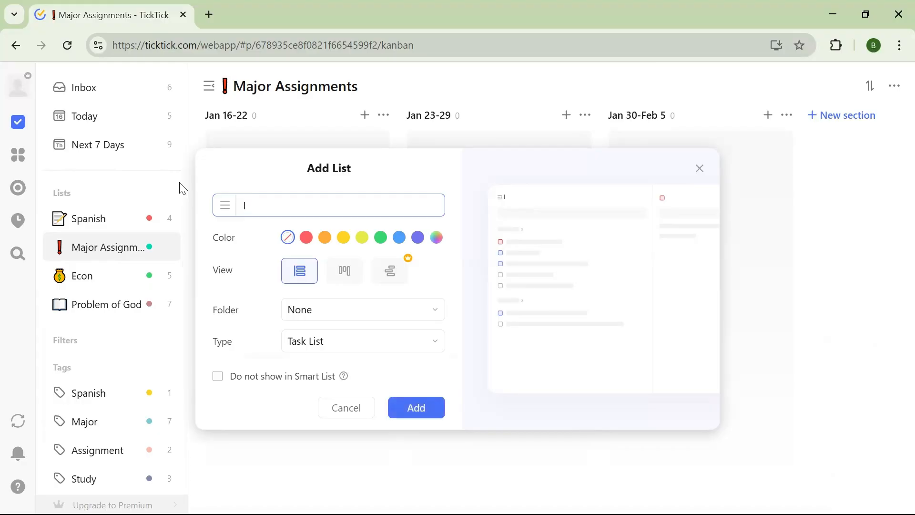
key(BackSpace)
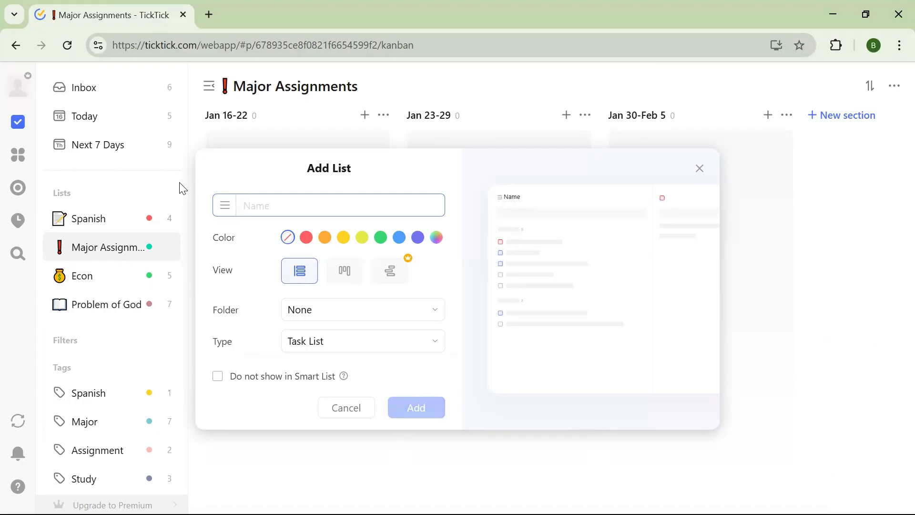
text(Ste)
key(BackSpace)
text(In Progr)
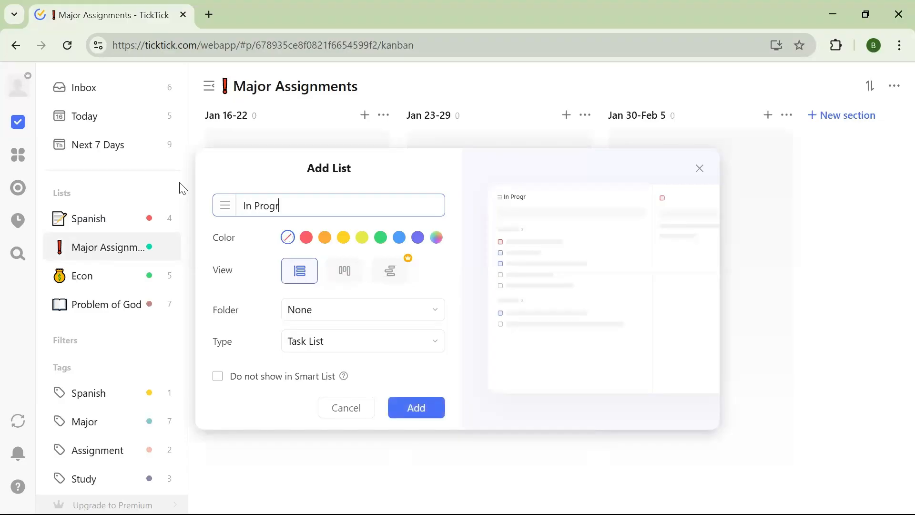
text(ess Major Assignment)
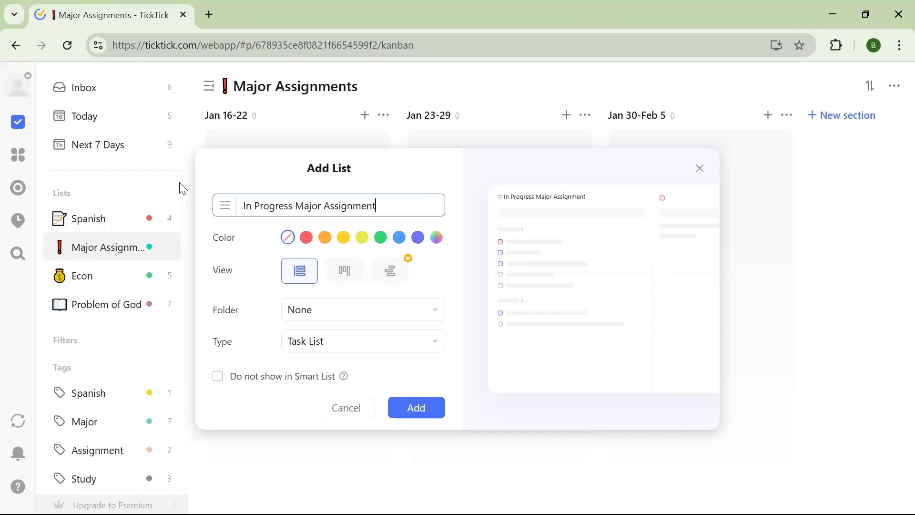
text(s)
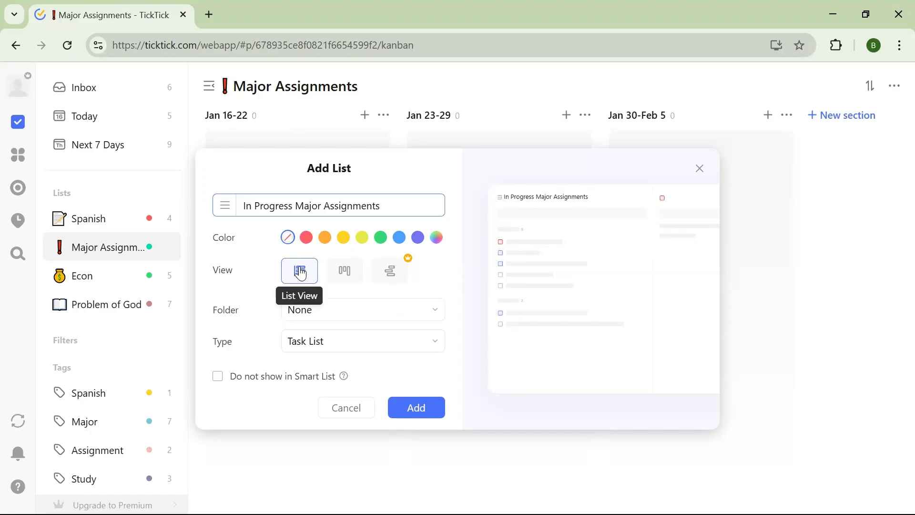
click(342, 271)
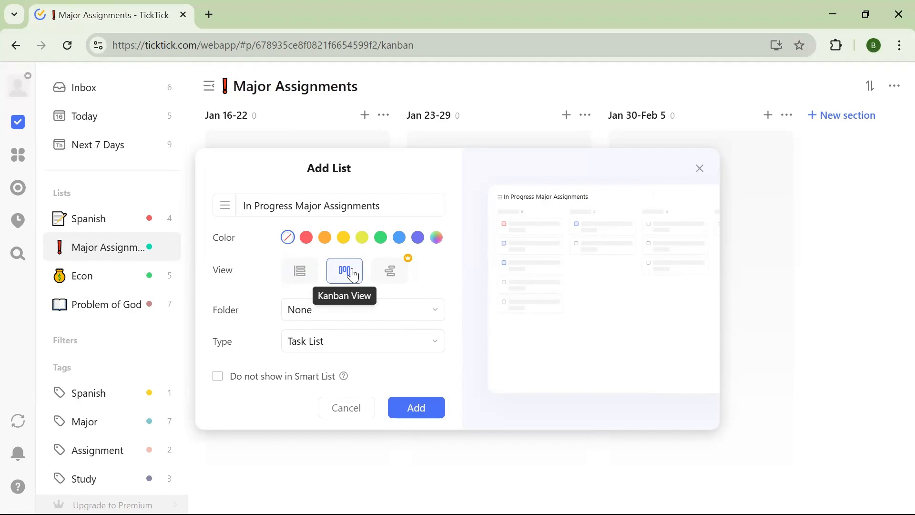
click(399, 239)
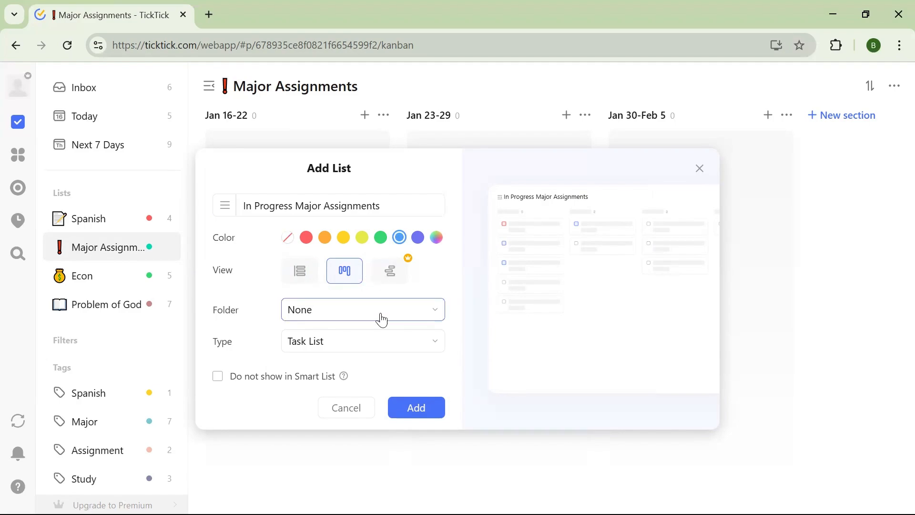
click(429, 415)
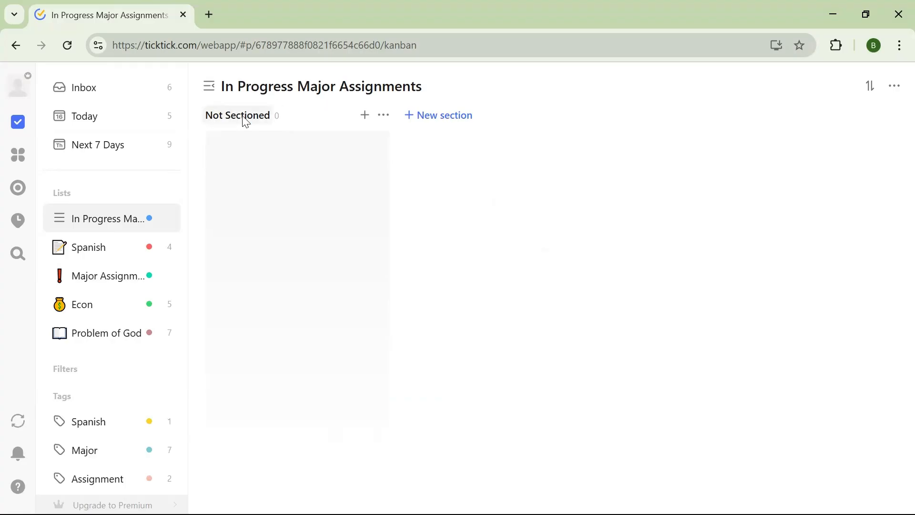
Step: Rename the default section of the In Progress Major Assignments board as Not Started
click(431, 119)
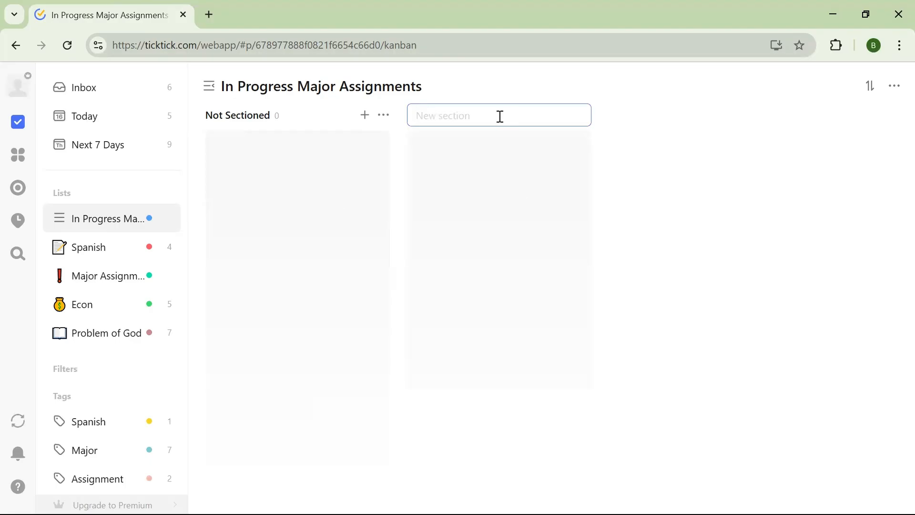
click(252, 116)
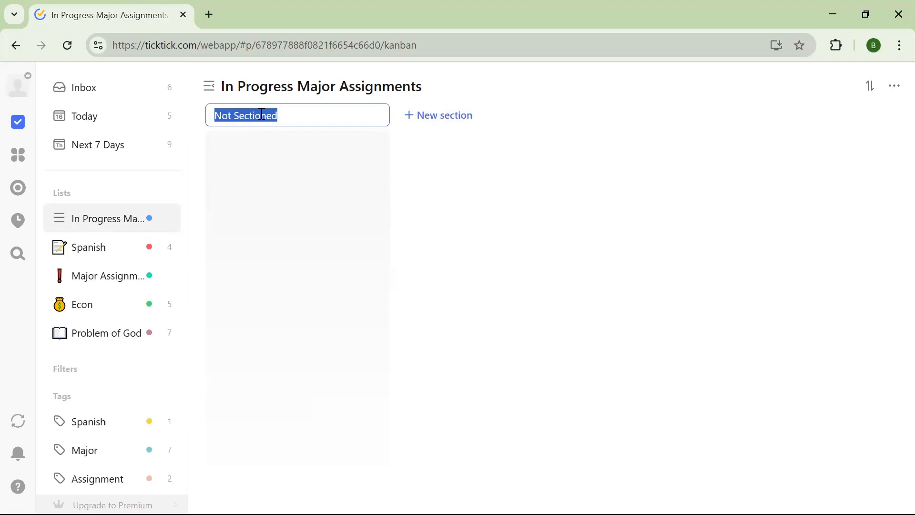
text(Starte)
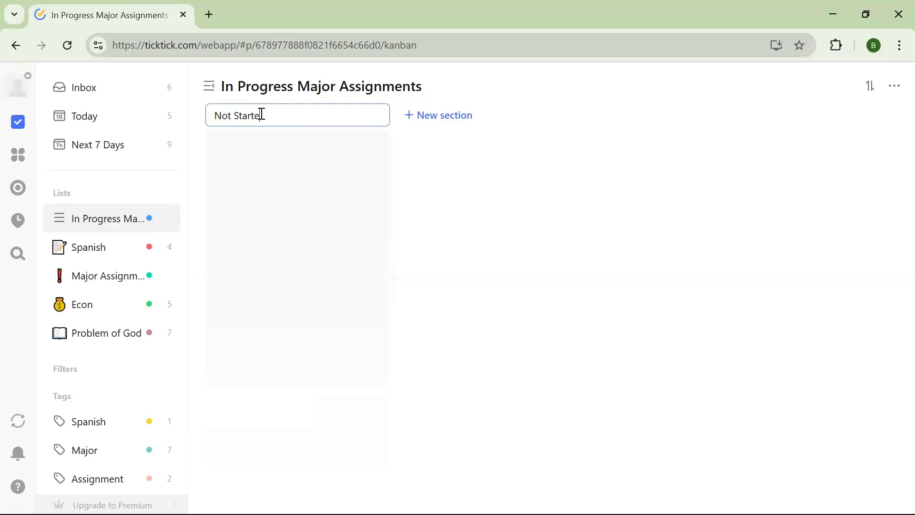
click(594, 217)
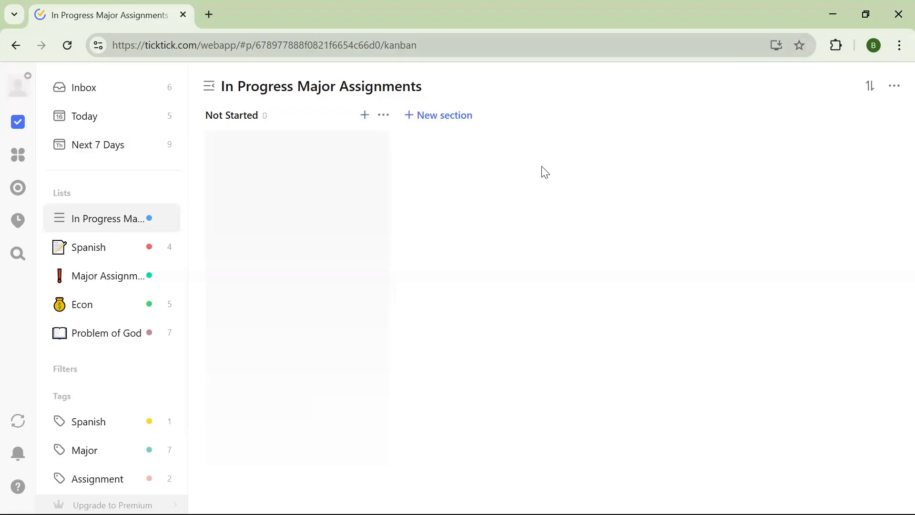
Step: Add two sections named In Progress and Revision to the In Progress Major Assignments board
click(459, 117)
text(In Pr)
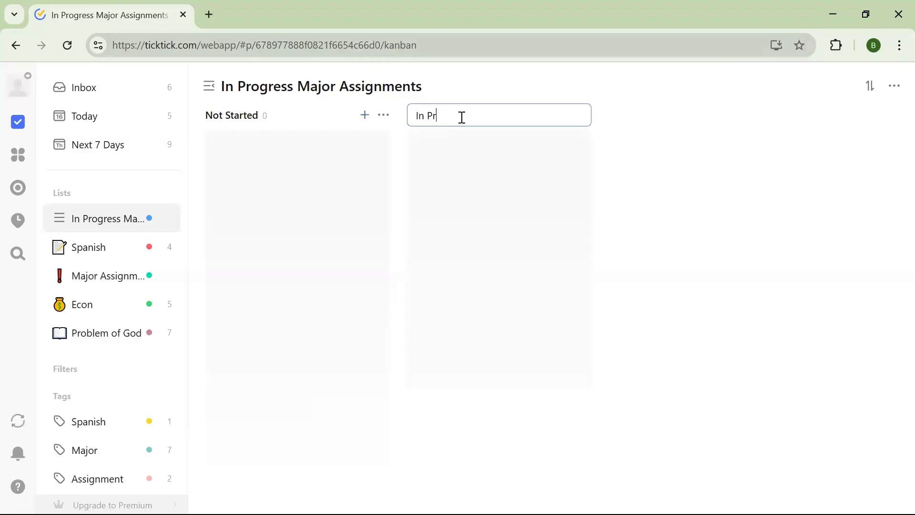
text(ogress)
click(717, 113)
click(666, 116)
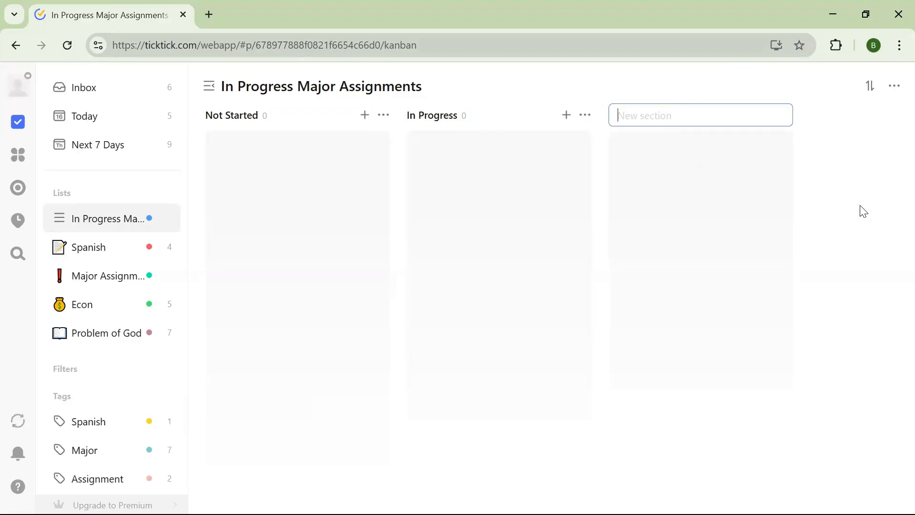
text(Revision)
click(861, 203)
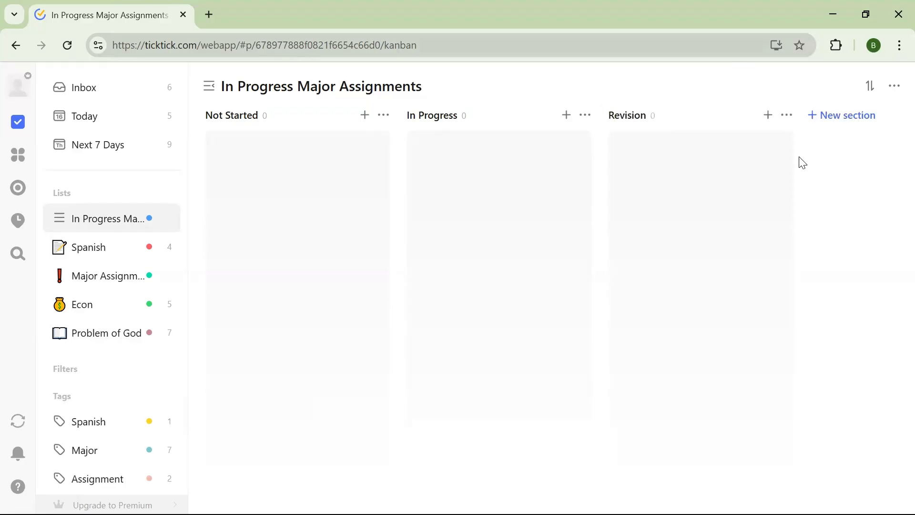
Step: Rename the board's first section as Planning, and return to the Major Assignments list
click(222, 119)
text(Planning)
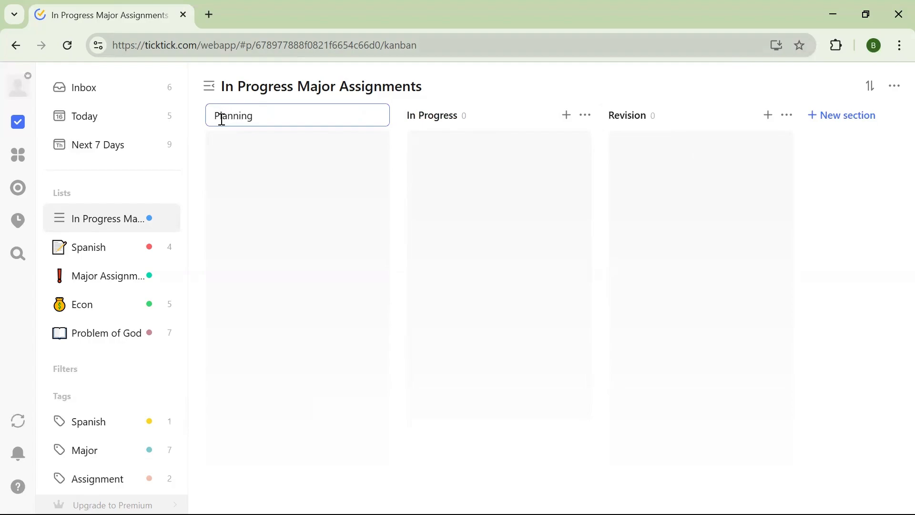
click(466, 90)
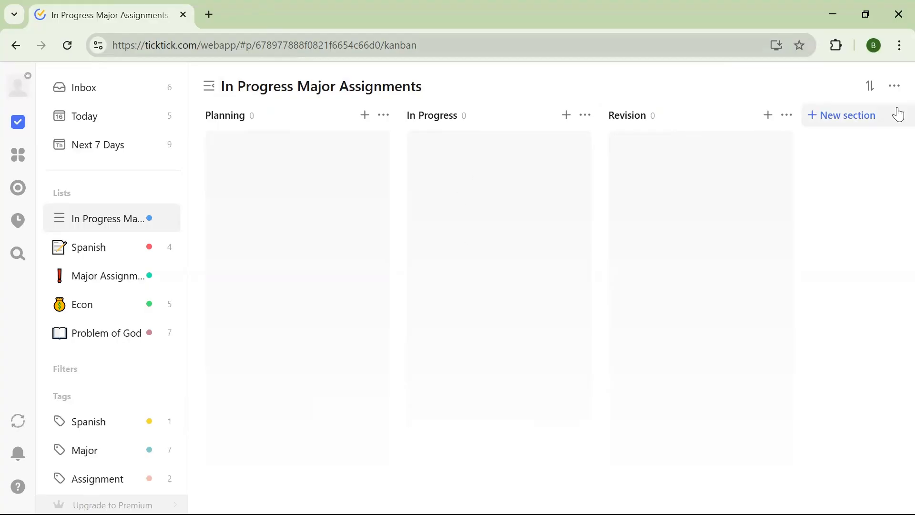
click(122, 285)
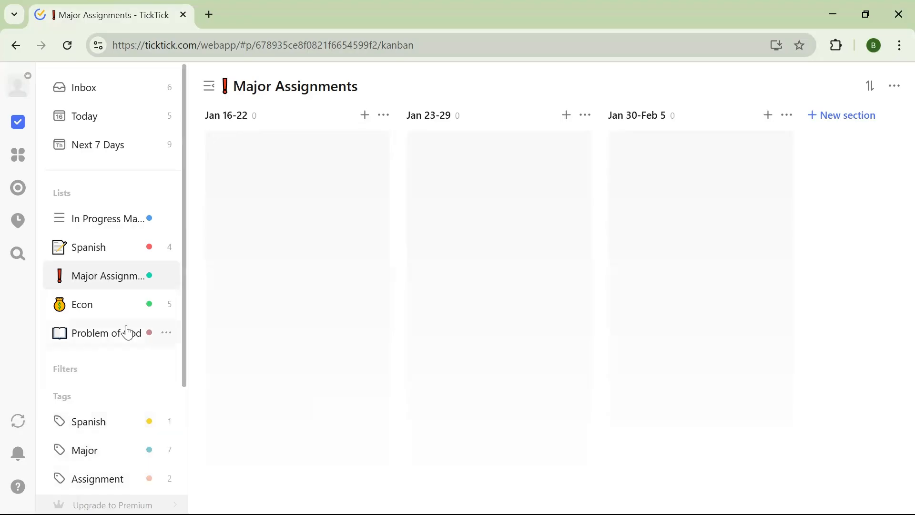
Step: Group the tasks carrying the Major tag by date
scroll(117, 306, down, 3)
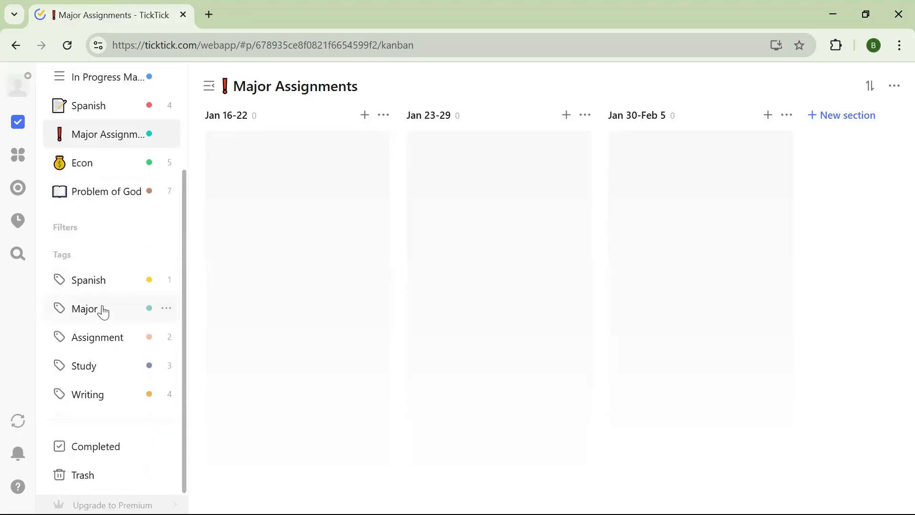
click(104, 312)
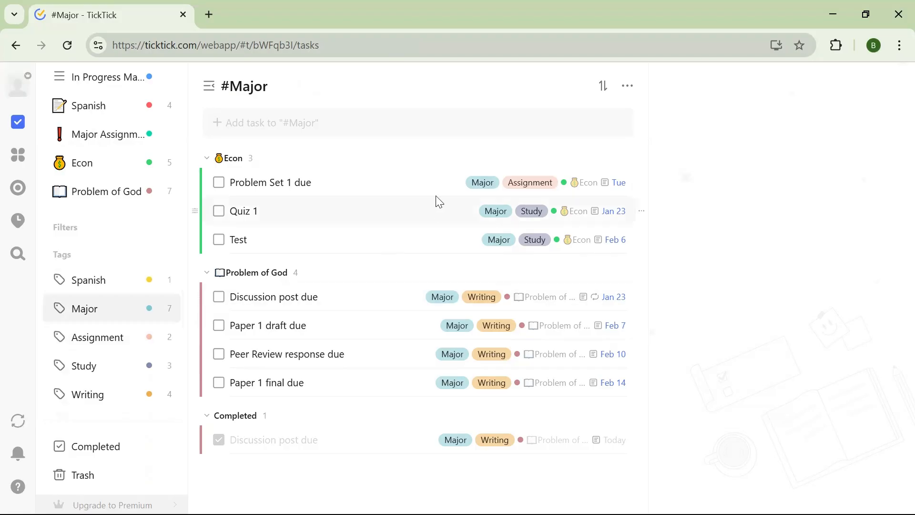
click(603, 89)
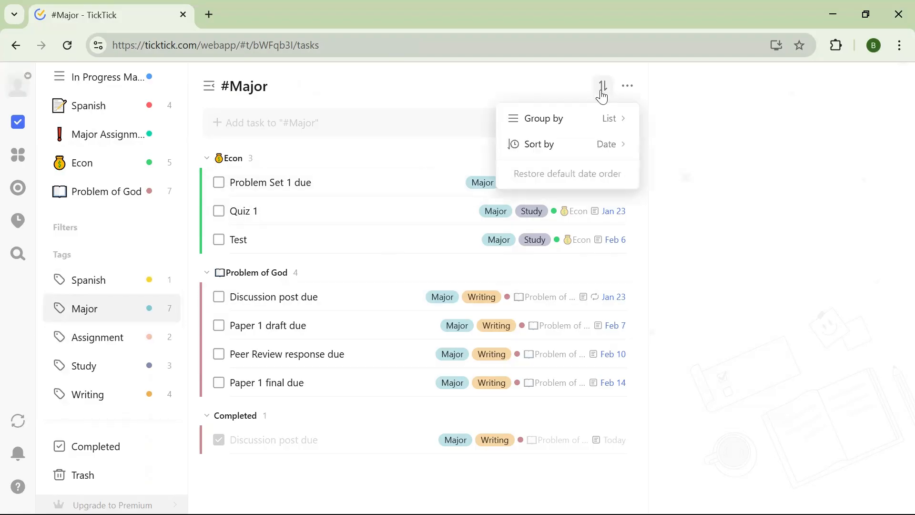
click(620, 125)
click(571, 178)
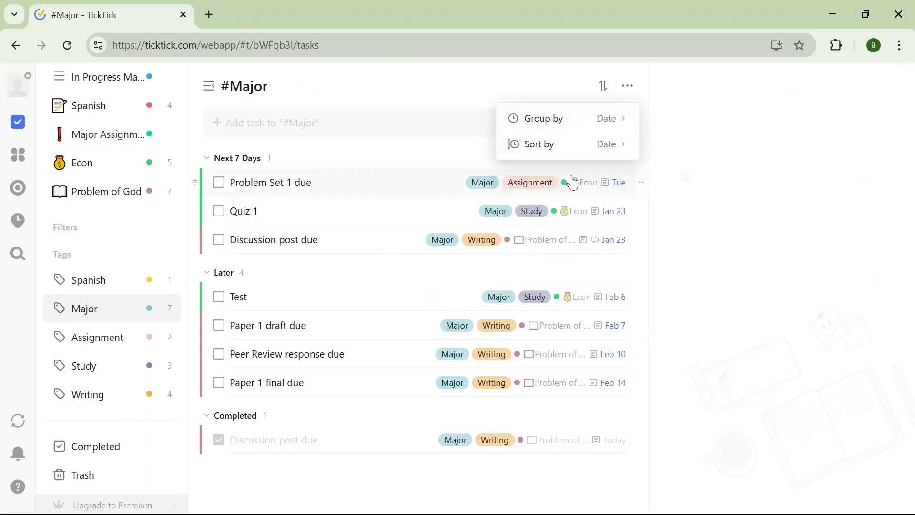
click(726, 263)
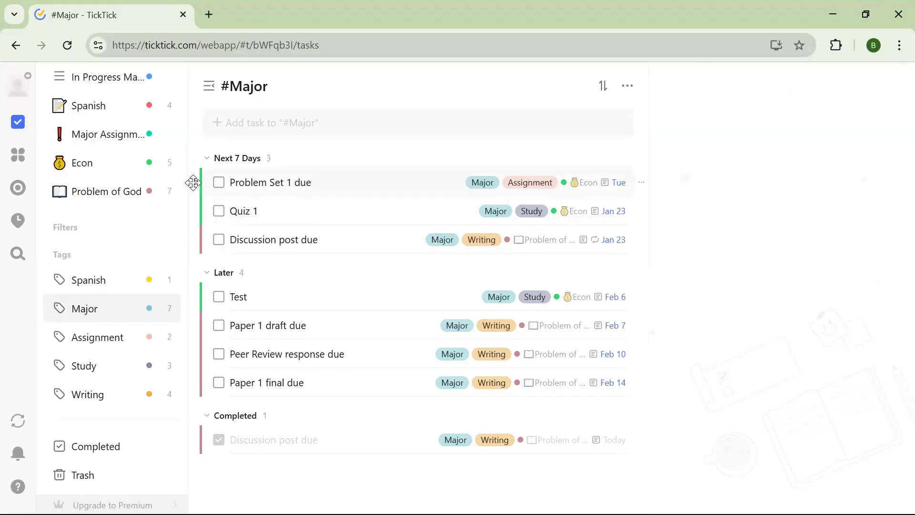
Step: Move the Test task from the Major tag view to the Major Assignments list, and open that list's board
drag(193, 182, 195, 223)
drag(193, 181, 208, 238)
drag(195, 296, 103, 136)
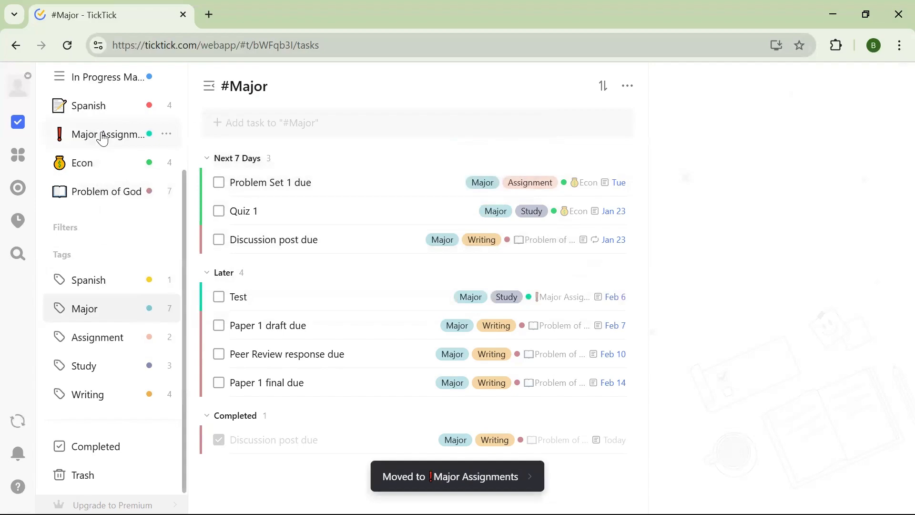
click(104, 138)
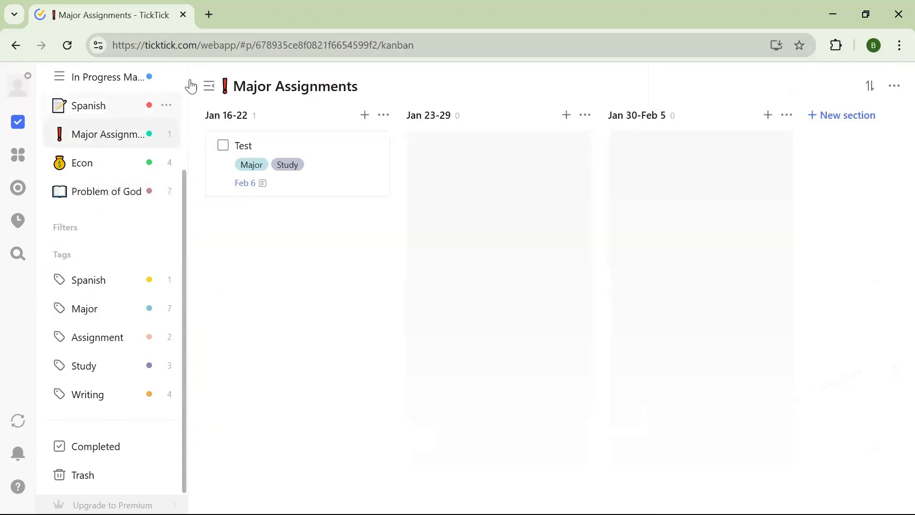
Step: Move the Paper 1 draft due and Peer Review response due tasks from the Major tag view to the Major Assignments list
click(102, 307)
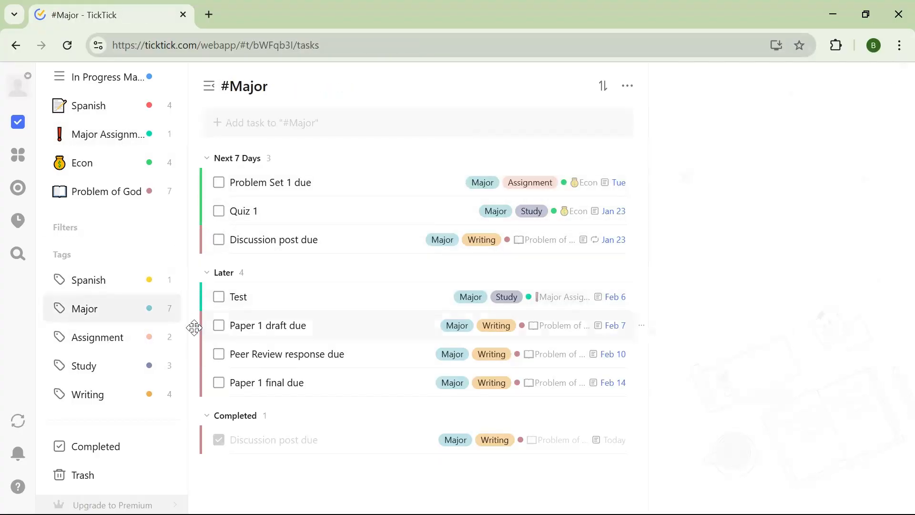
drag(196, 325, 106, 143)
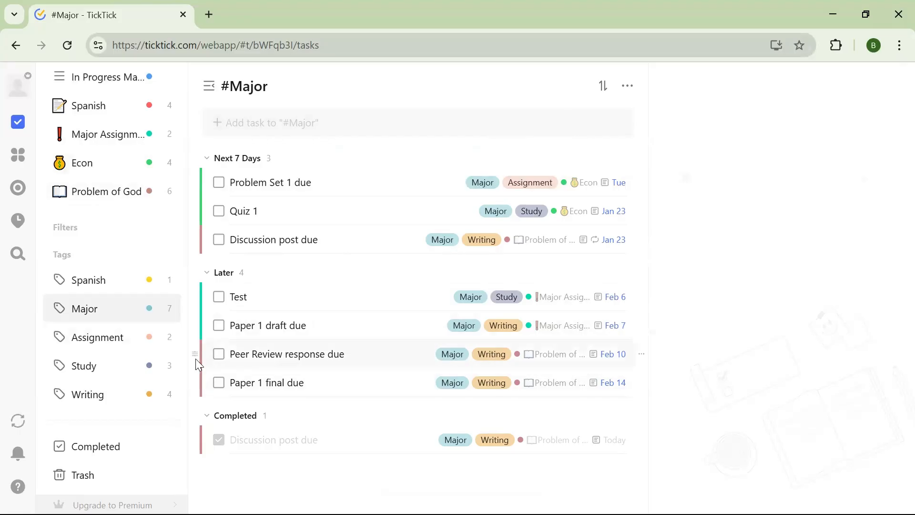
drag(196, 357, 145, 140)
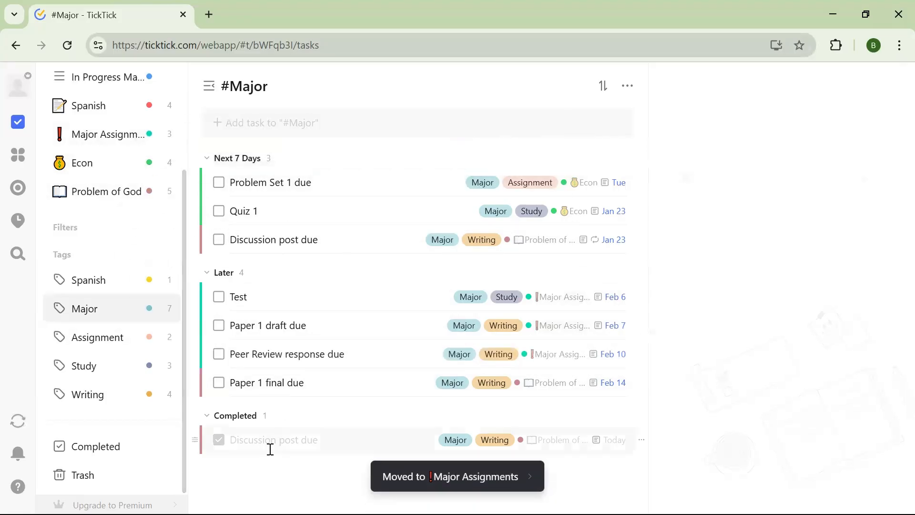
click(138, 134)
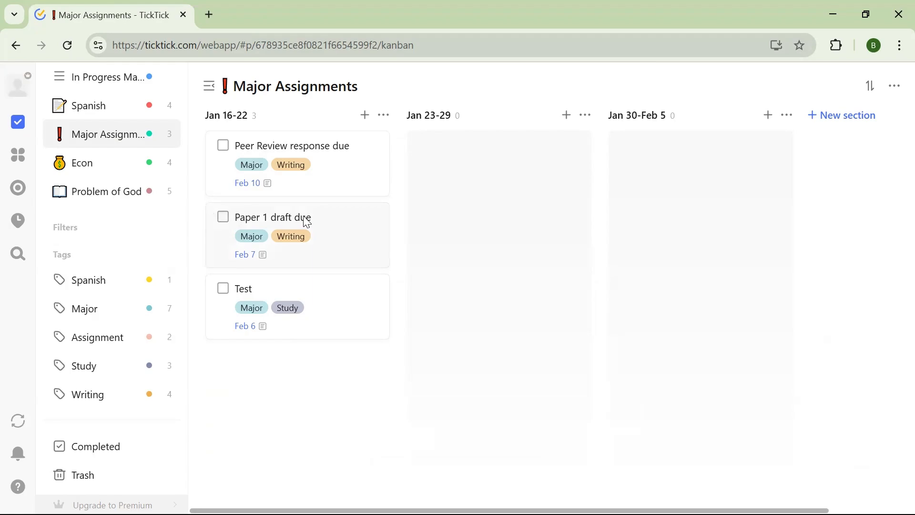
Step: Move the Paper 1 draft due, Test and Peer Review response due cards to the Jan 30-Feb 5 section
drag(305, 222, 739, 160)
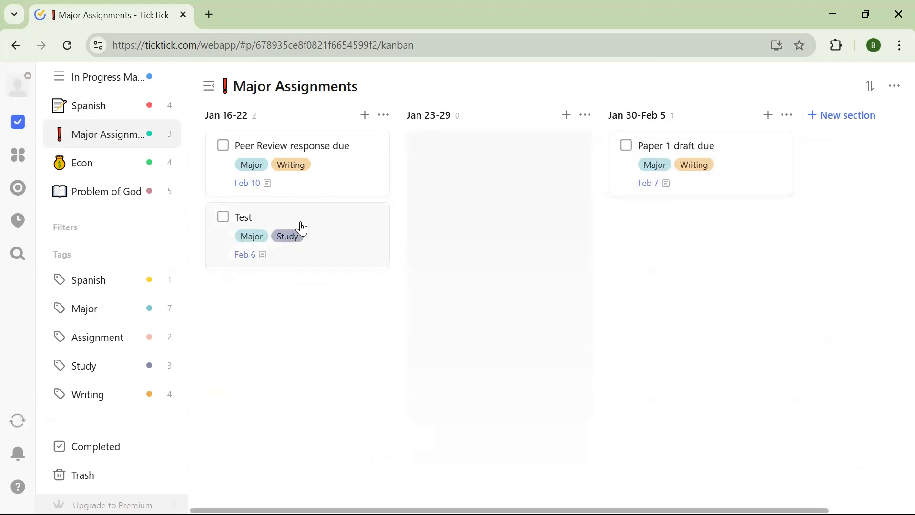
drag(302, 218, 734, 249)
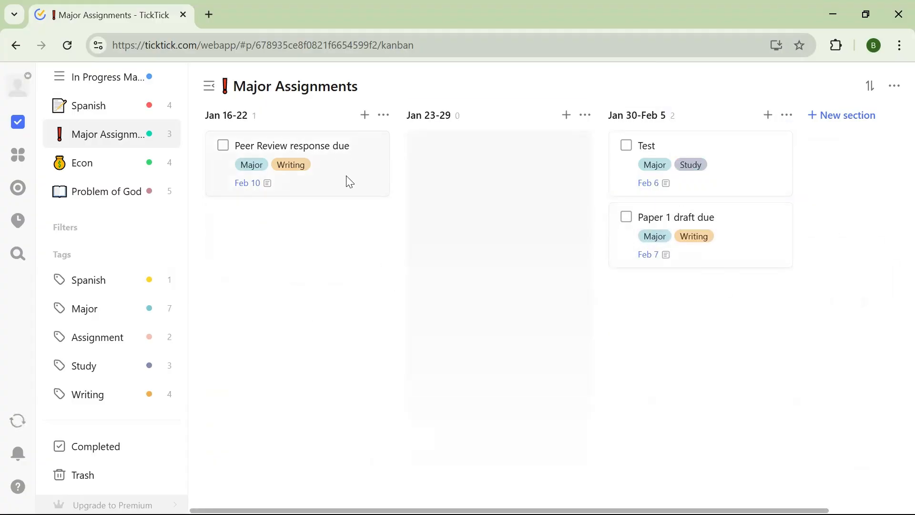
drag(346, 180, 747, 316)
mouse_move(163, 256)
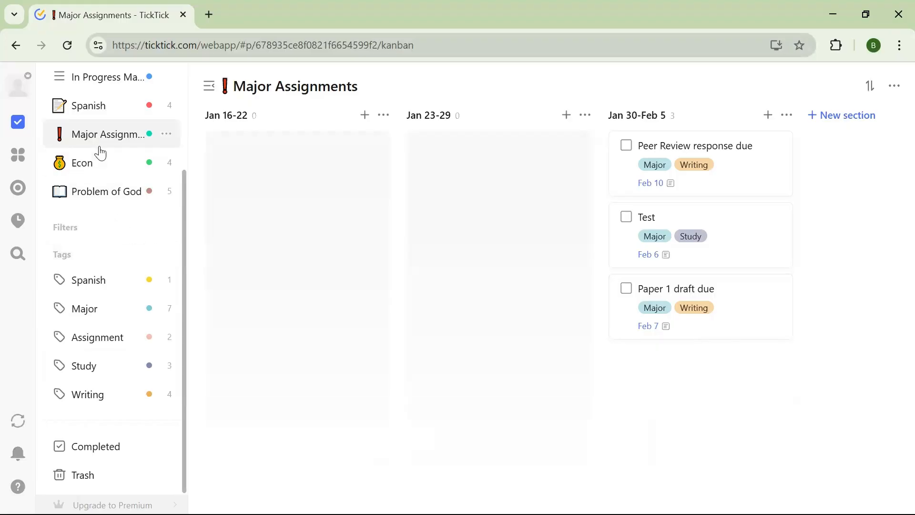
Step: Move Problem Set 1 due, Quiz 1 and the open Discussion post due task from the Major tag view to the Major Assignments list
click(104, 323)
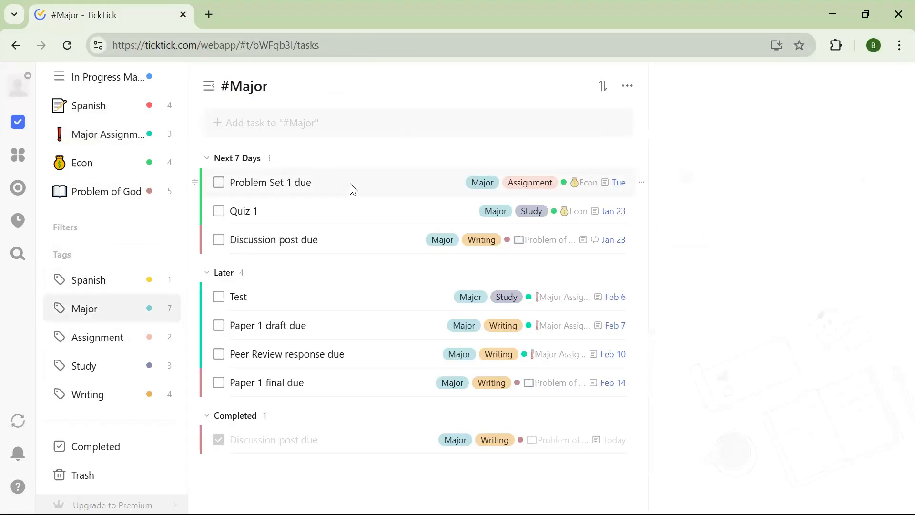
drag(296, 184, 123, 139)
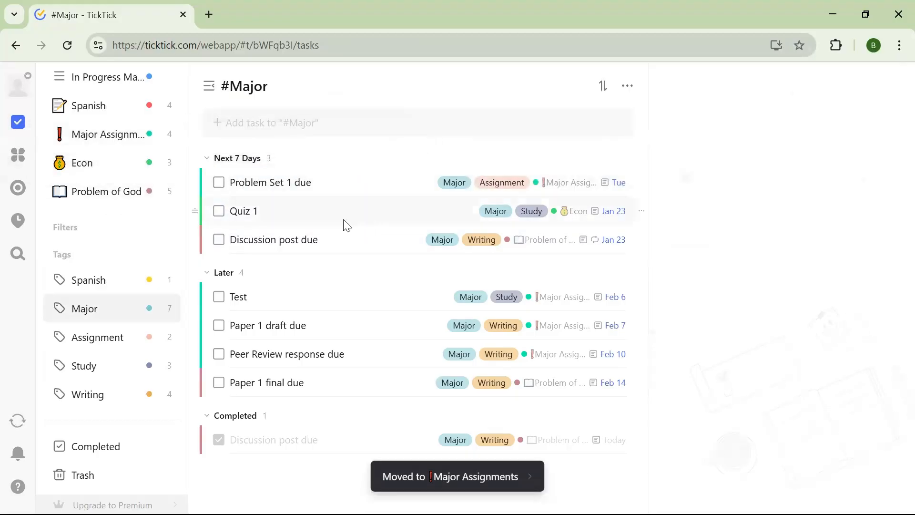
drag(347, 224, 116, 144)
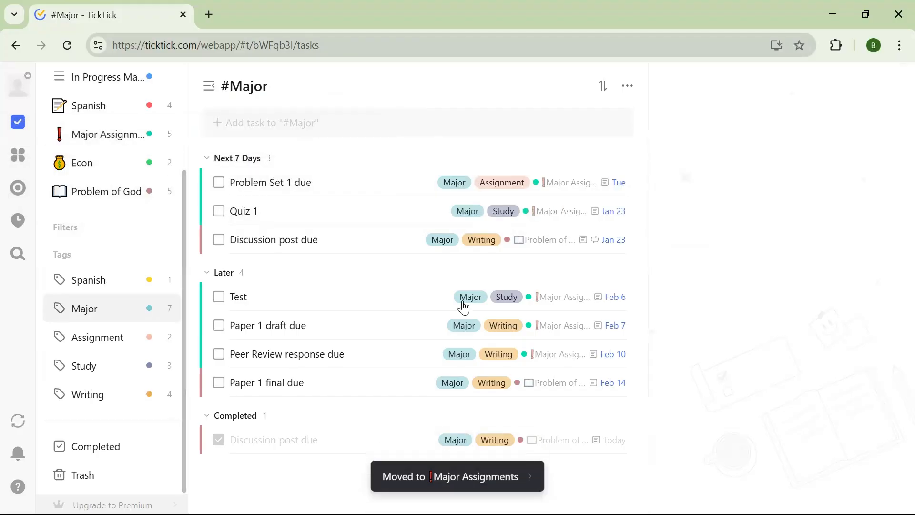
drag(376, 242, 98, 139)
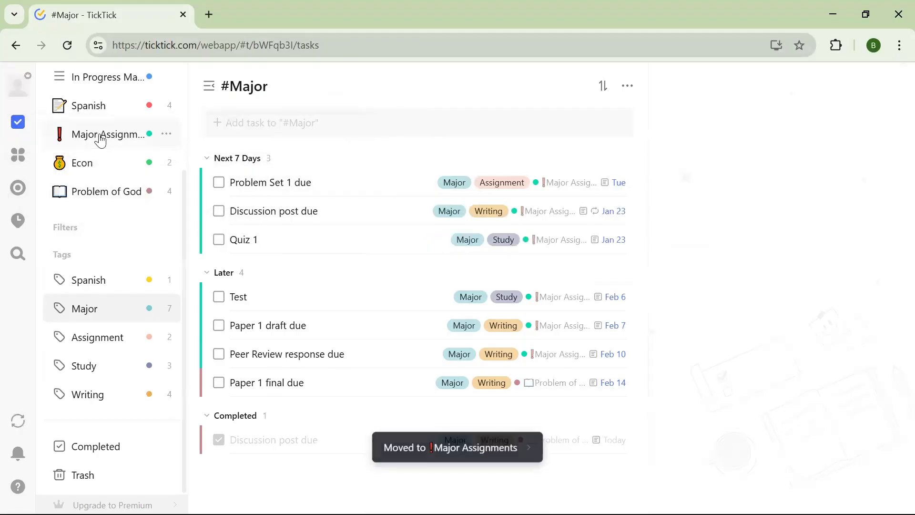
click(121, 135)
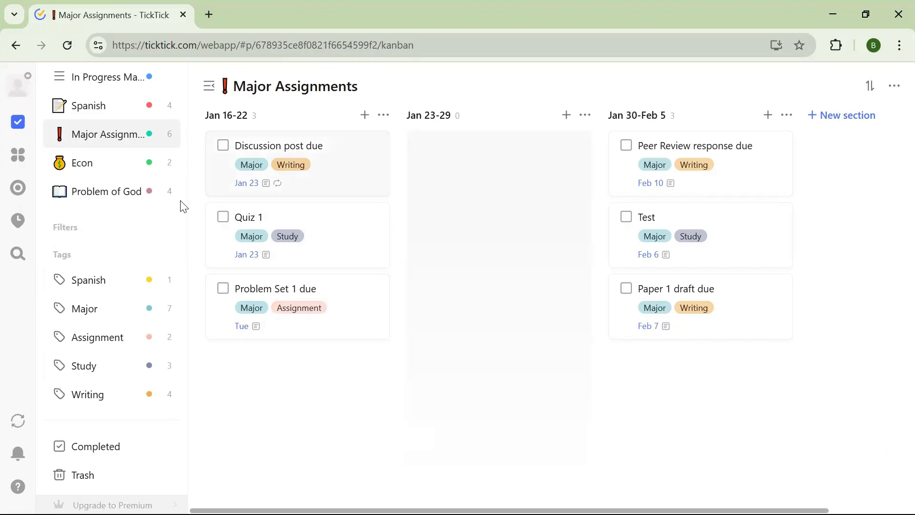
Step: Give the In Progress Major Assignments list a teacher-at-the-board emoji as its icon
scroll(83, 281, up, 3)
click(96, 226)
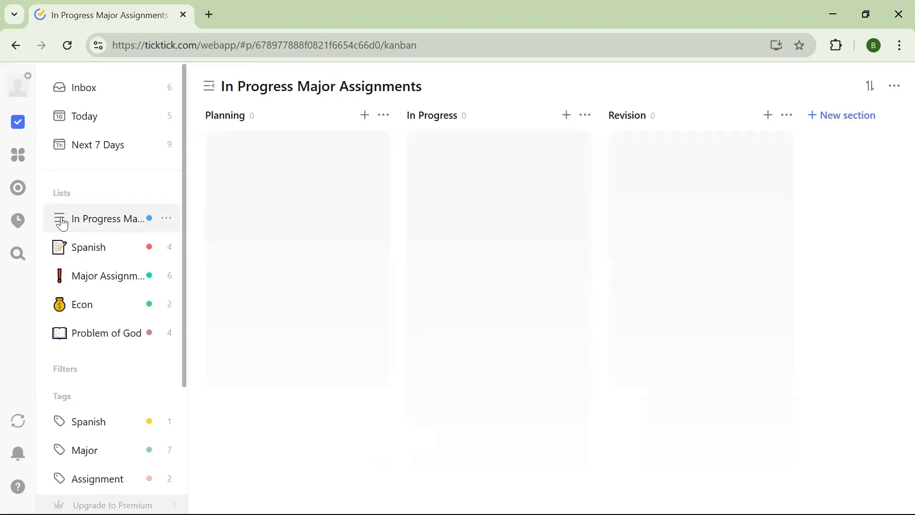
click(166, 219)
click(174, 234)
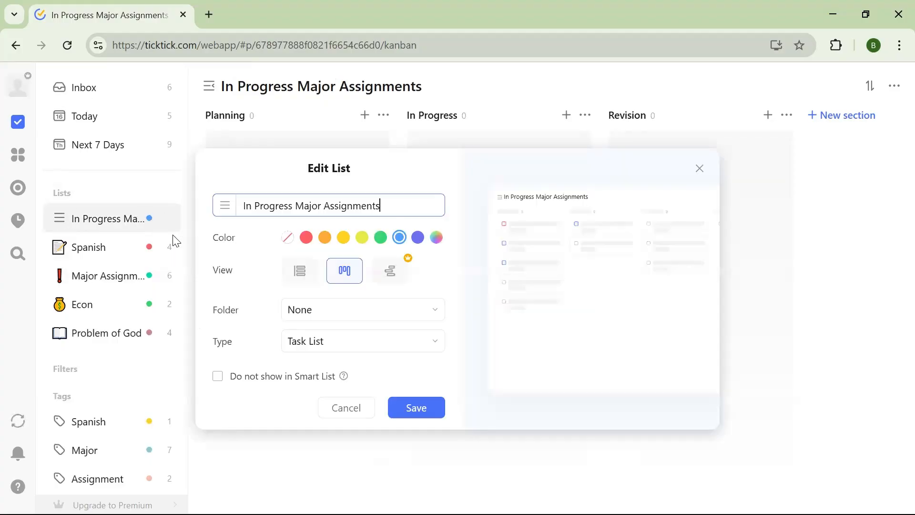
click(225, 206)
scroll(335, 317, down, 5)
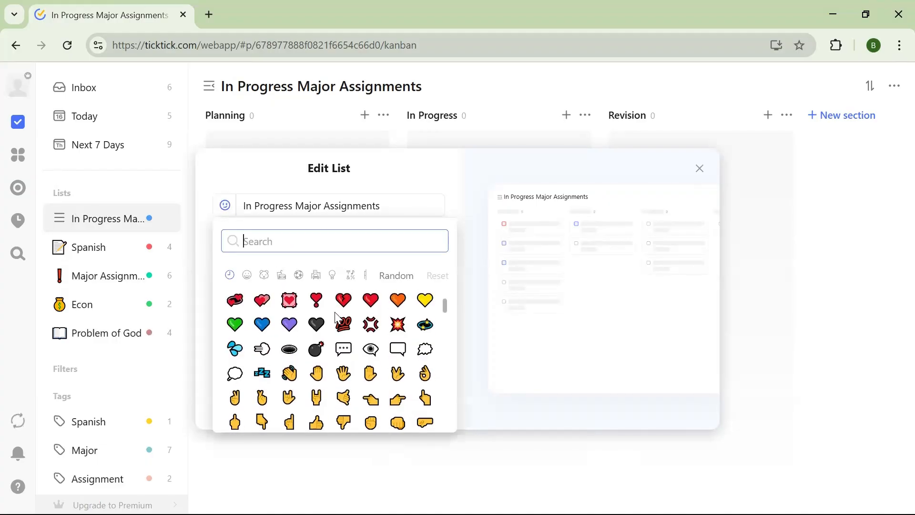
click(337, 319)
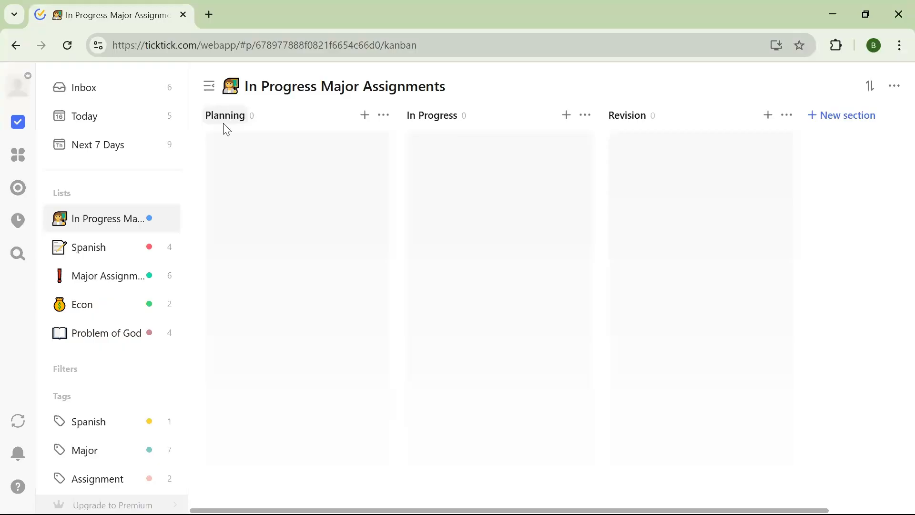
Step: Add the tasks Look over assignment and Look over key terms to the Planning section of In Progress Major Assignments
click(90, 287)
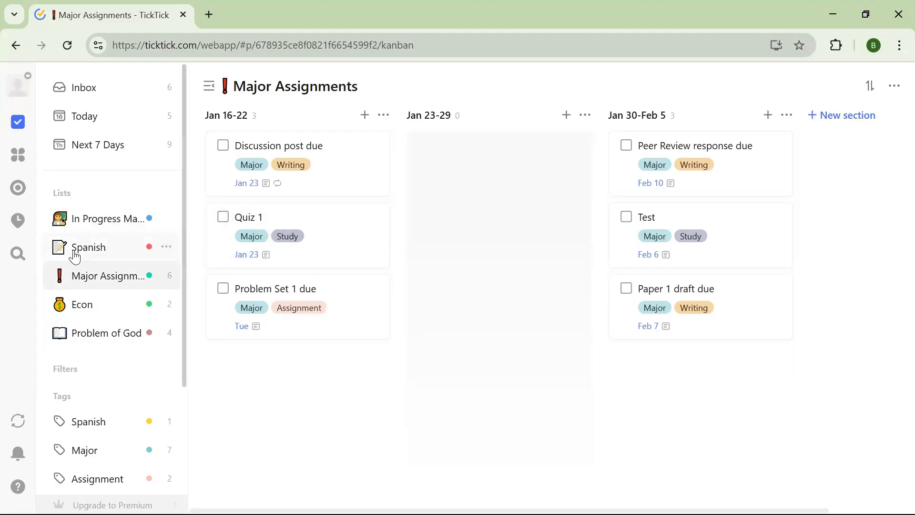
click(89, 226)
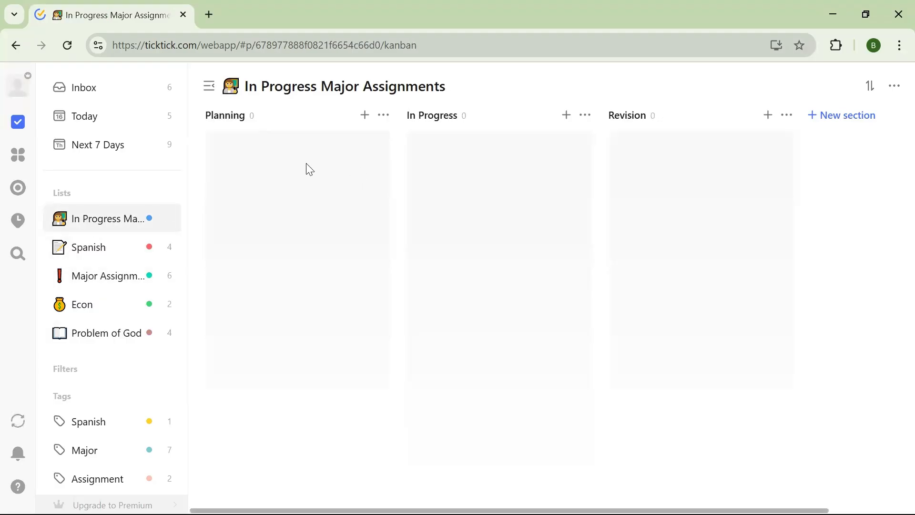
click(365, 117)
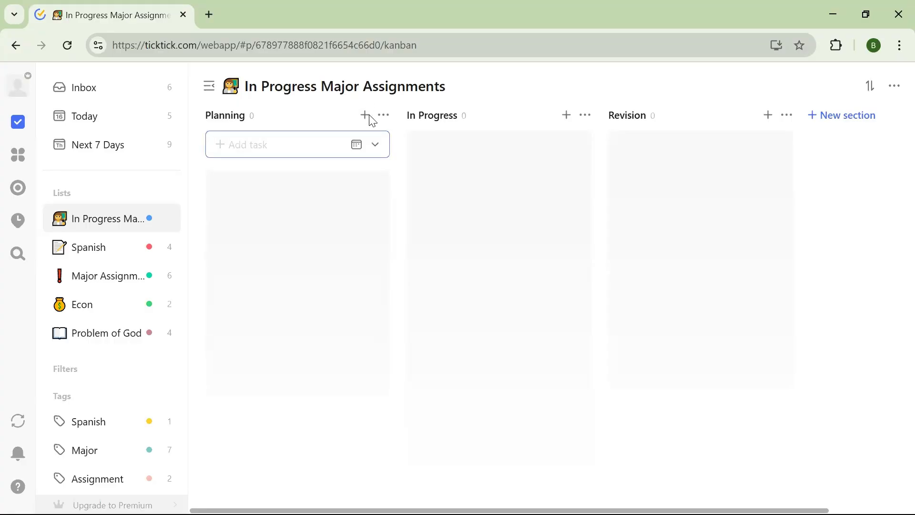
text(Look over assignment)
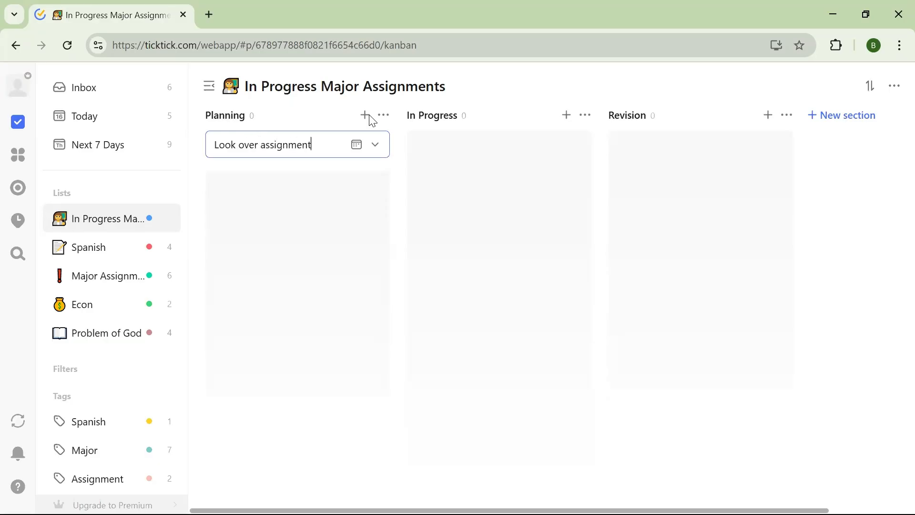
key(Return)
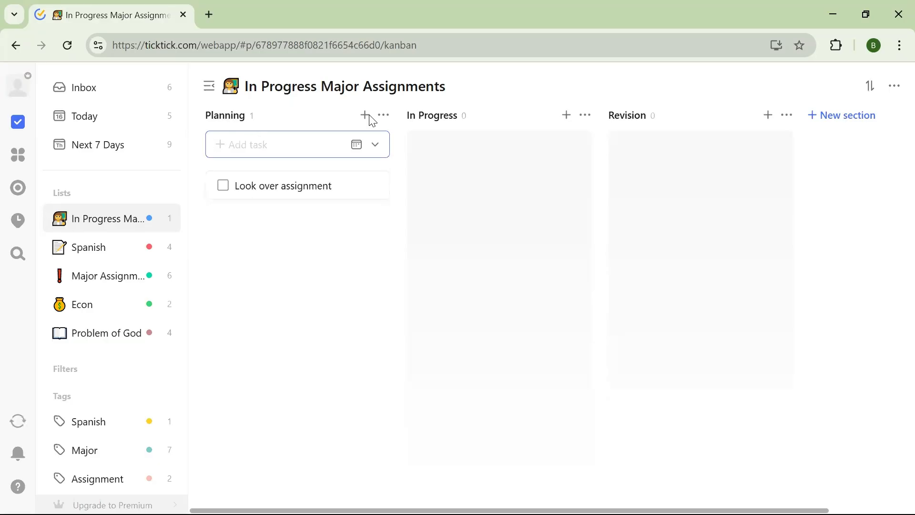
text(Look over key terms)
key(Return)
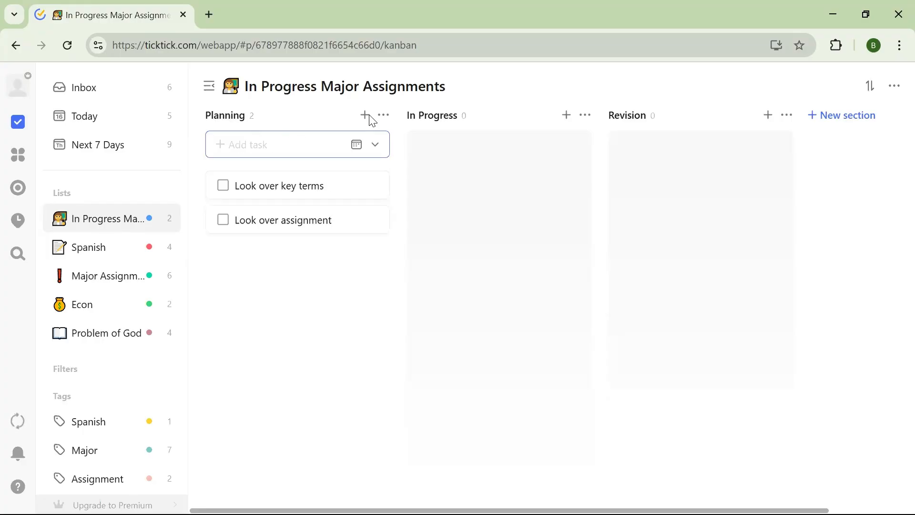
Step: Add the tasks Review notes and Practice problems to the Planning section
text(Review notes)
key(Return)
text(Pract)
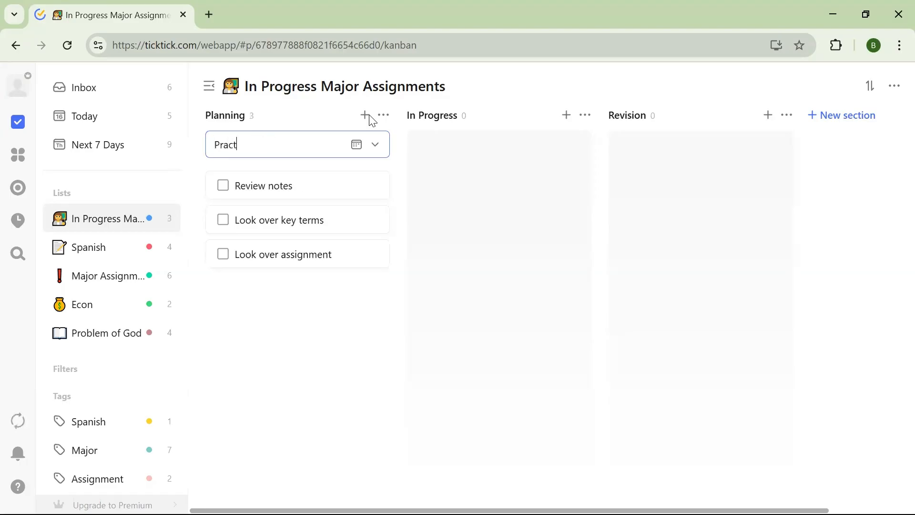
text(ice problems)
key(Return)
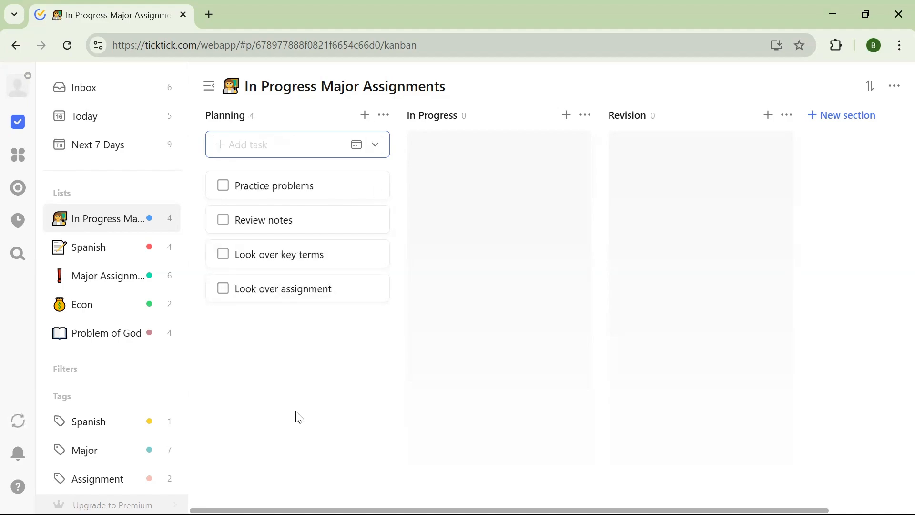
click(360, 188)
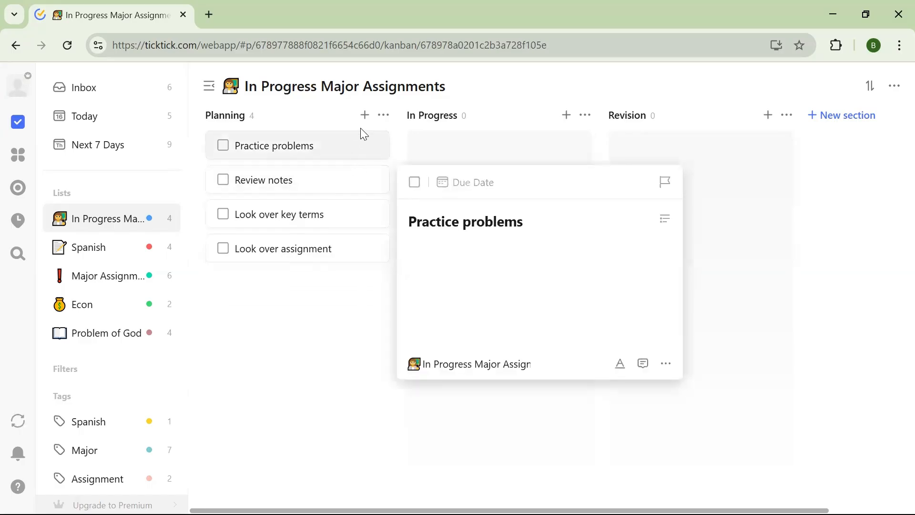
click(300, 310)
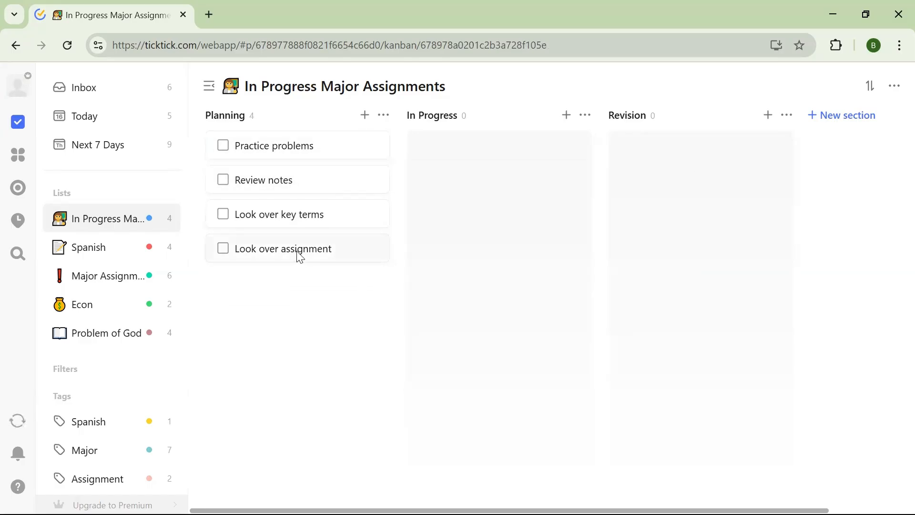
Step: Set the due dates of Look over assignment to January 16 and Look over key terms to January 17
click(300, 257)
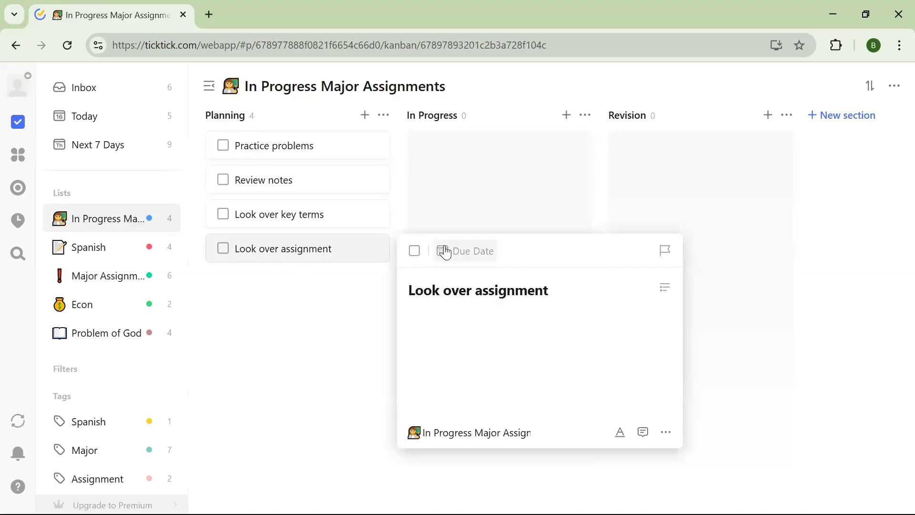
click(446, 253)
click(553, 309)
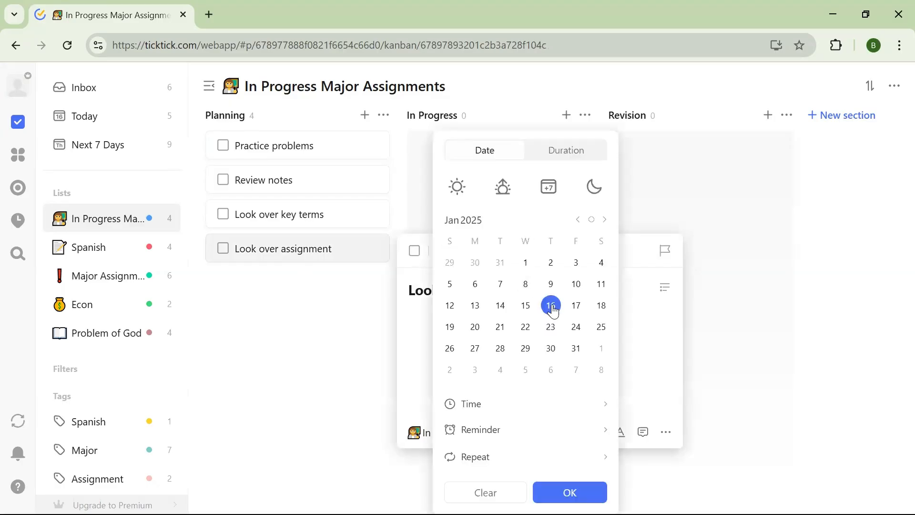
click(571, 492)
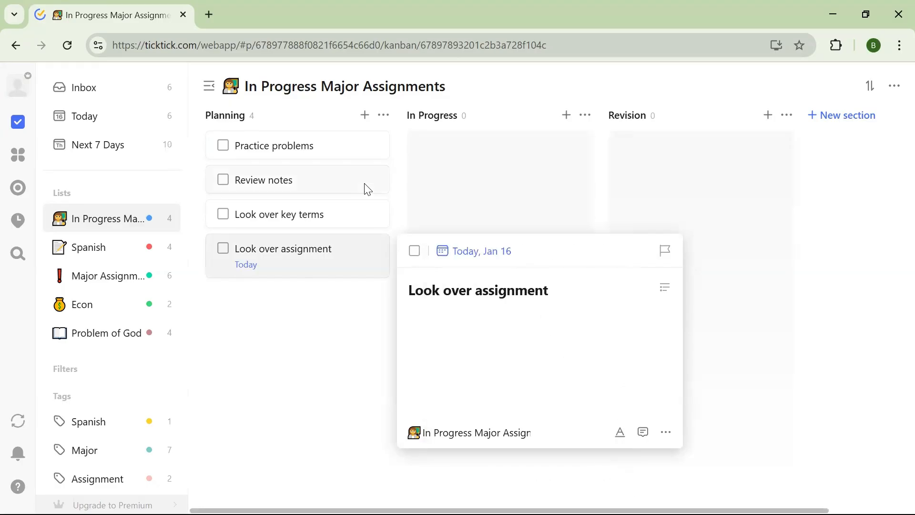
click(343, 222)
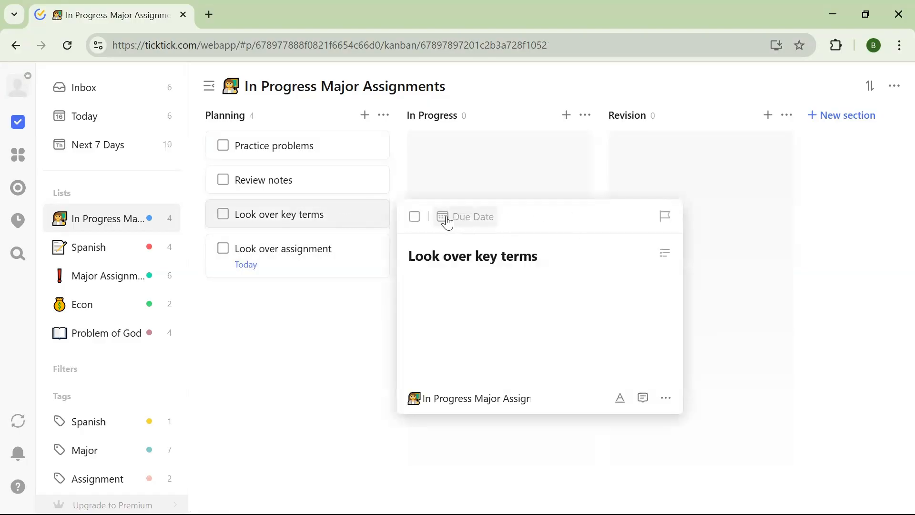
click(450, 221)
click(572, 309)
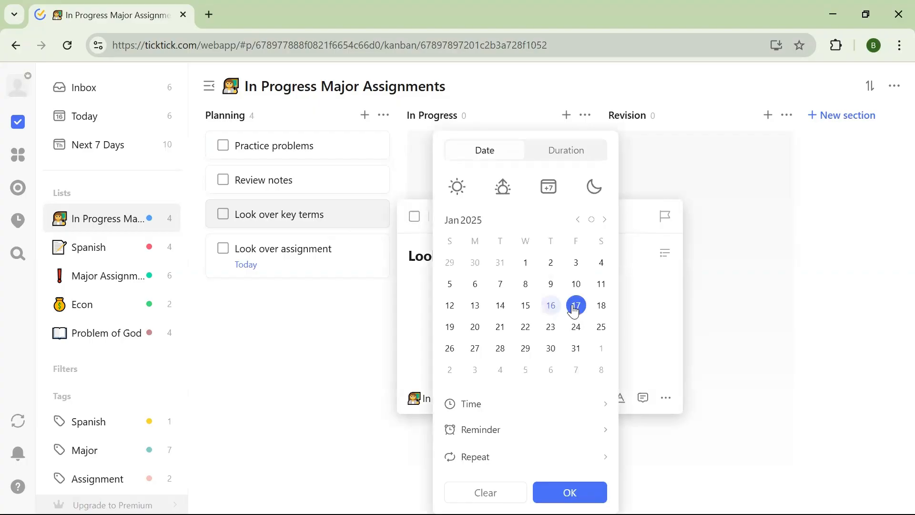
click(570, 492)
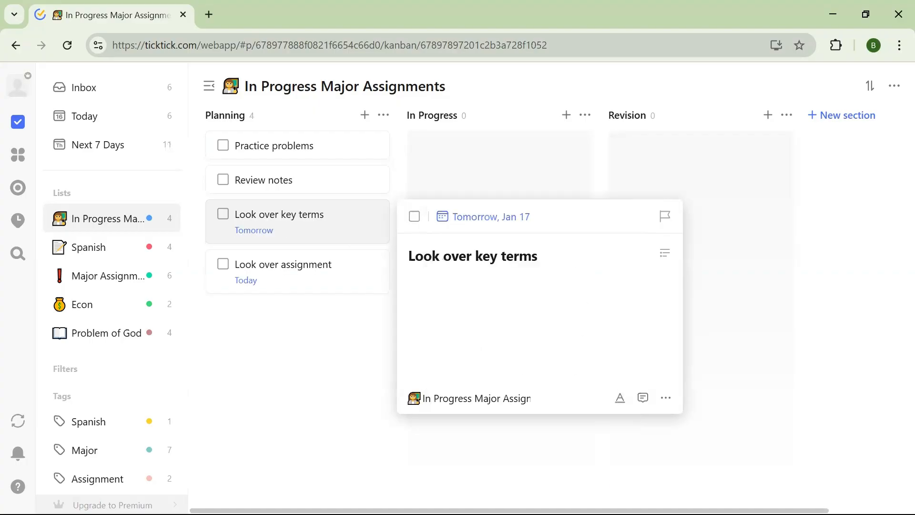
Step: Set the due date of the Review notes task to Saturday, January 18
click(313, 180)
click(445, 192)
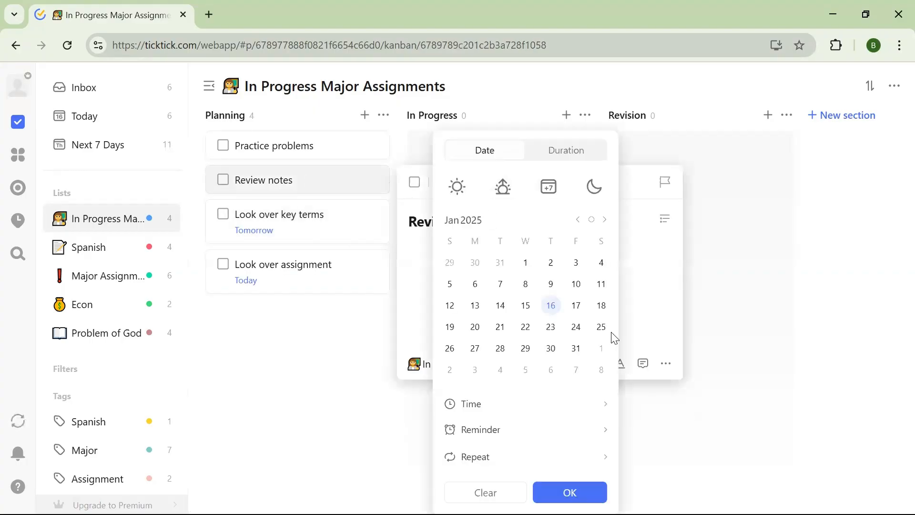
click(601, 305)
click(596, 493)
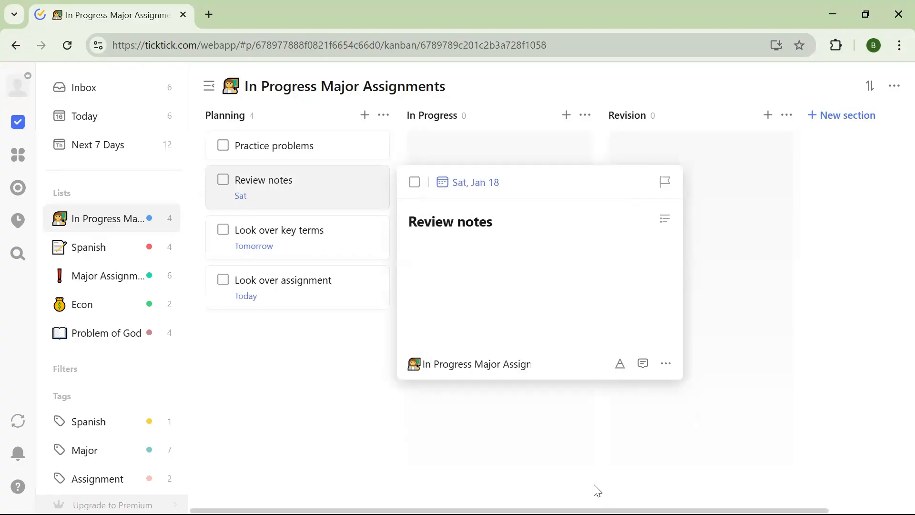
Step: Open the due date of the Practice problems task for editing
click(344, 148)
click(344, 148)
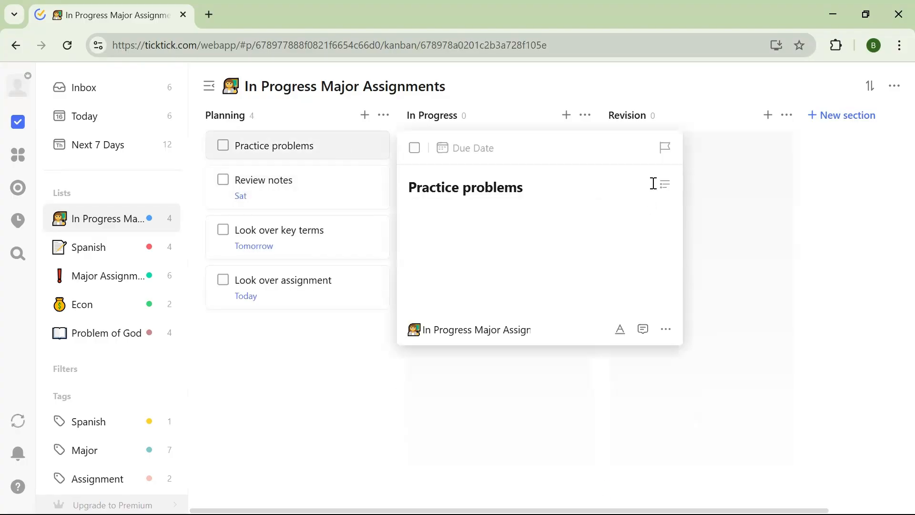
click(480, 153)
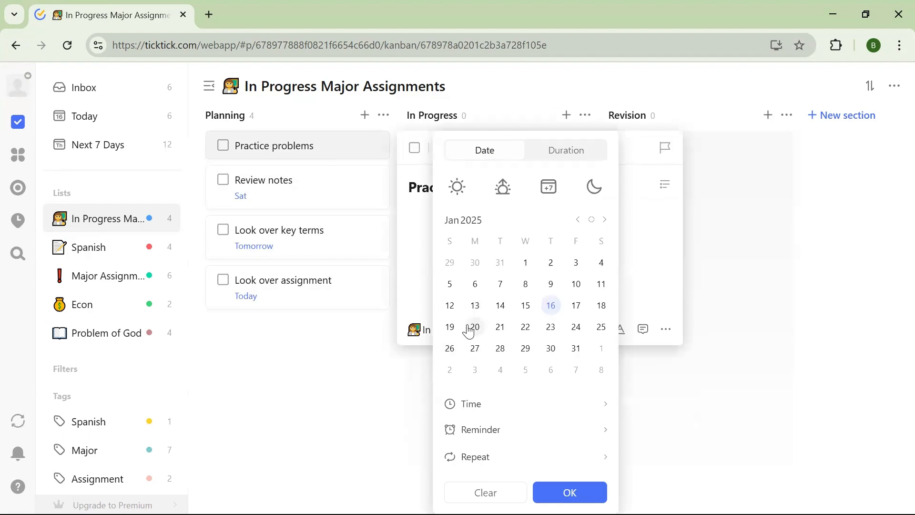
click(450, 328)
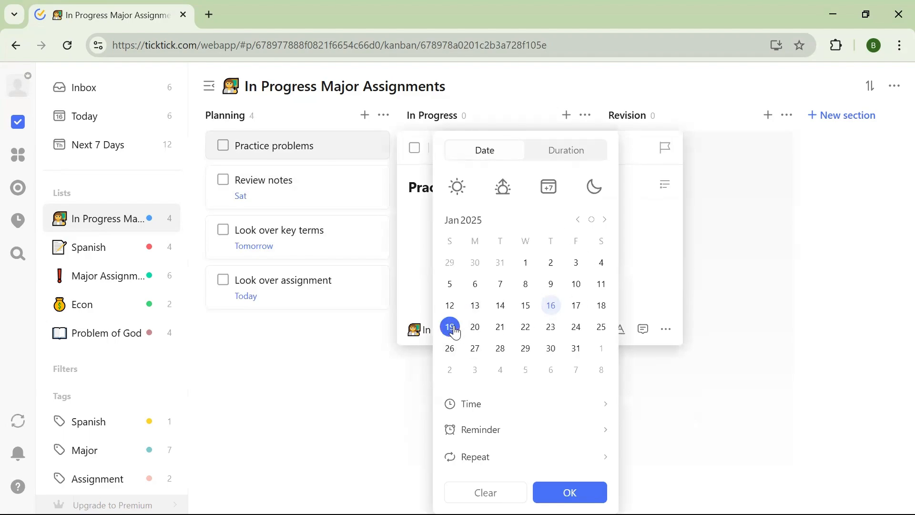
click(603, 460)
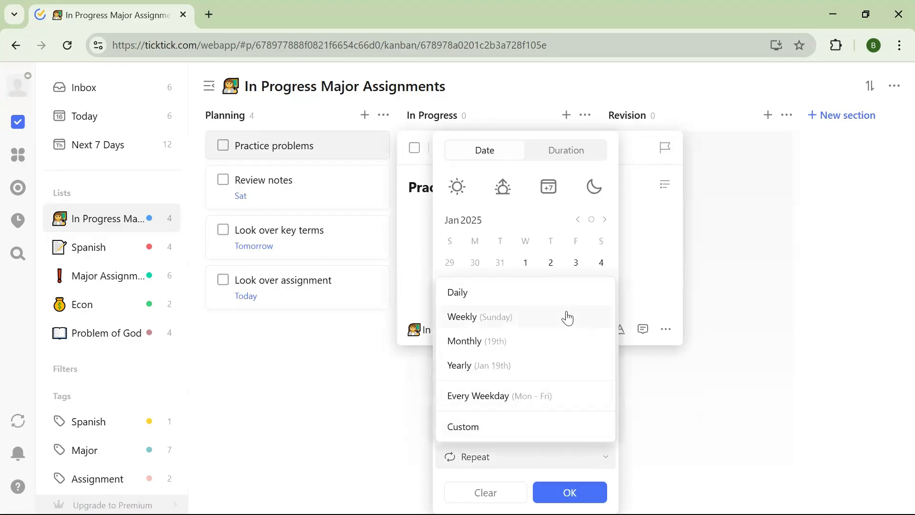
click(555, 433)
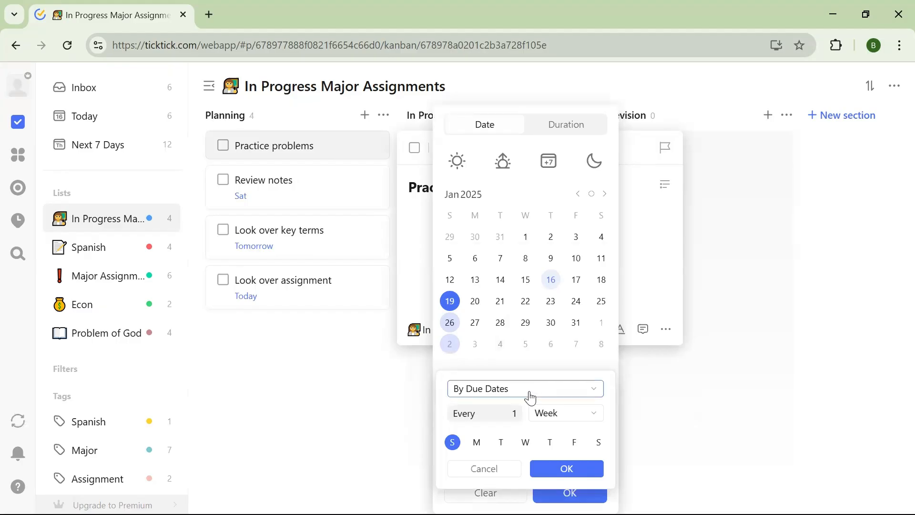
click(549, 413)
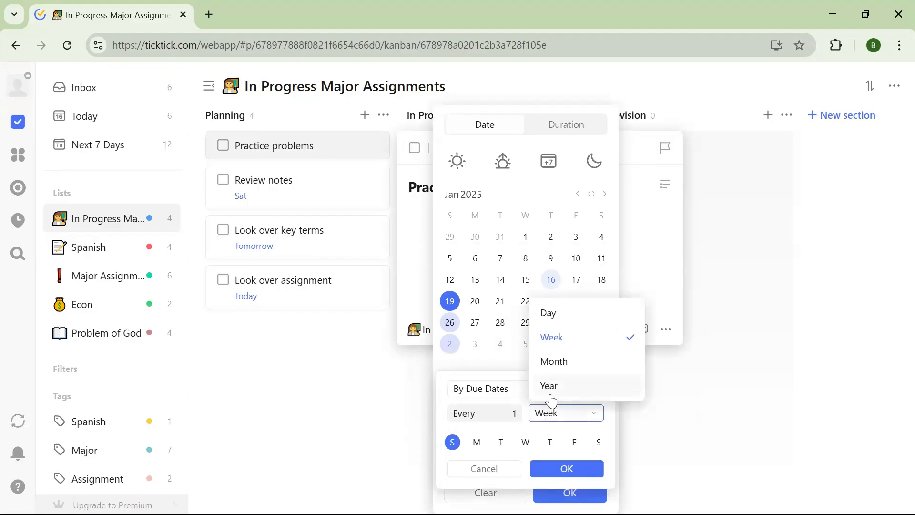
click(561, 314)
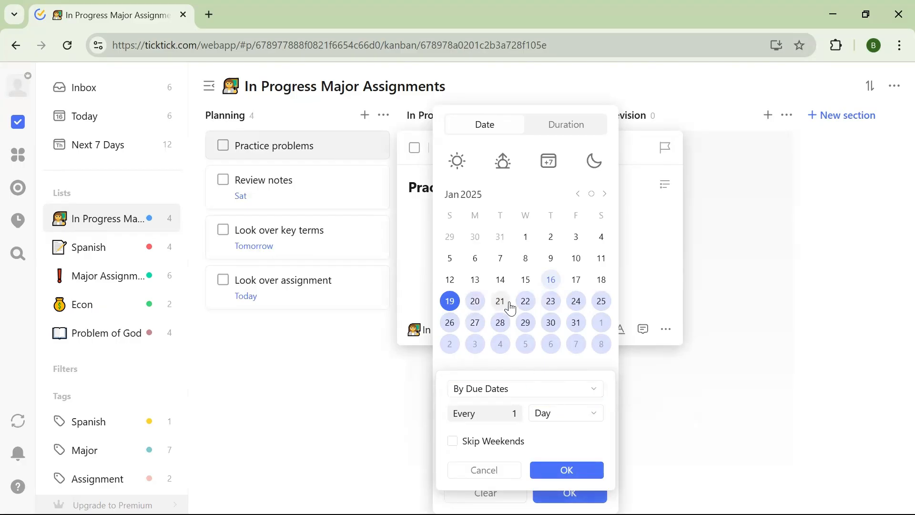
Step: Set the due date of Practice problems to January 23 without a repeat and close the task
click(551, 302)
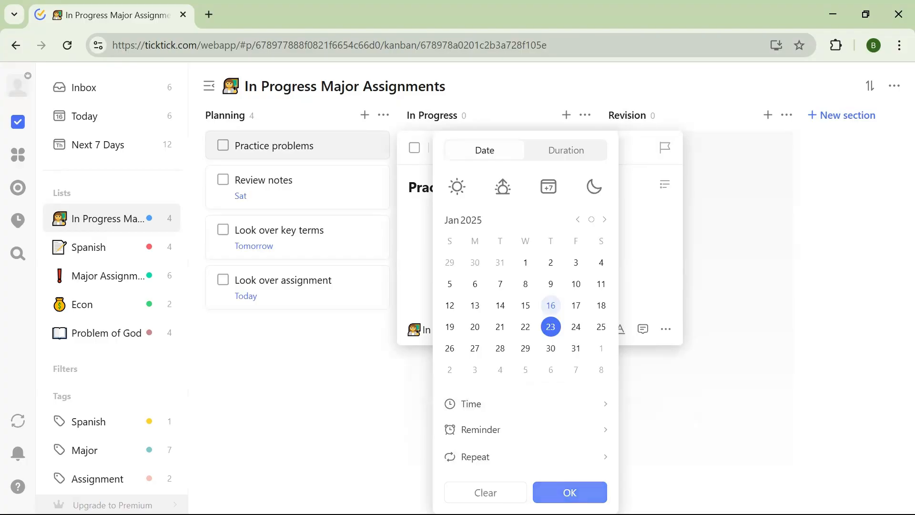
click(553, 493)
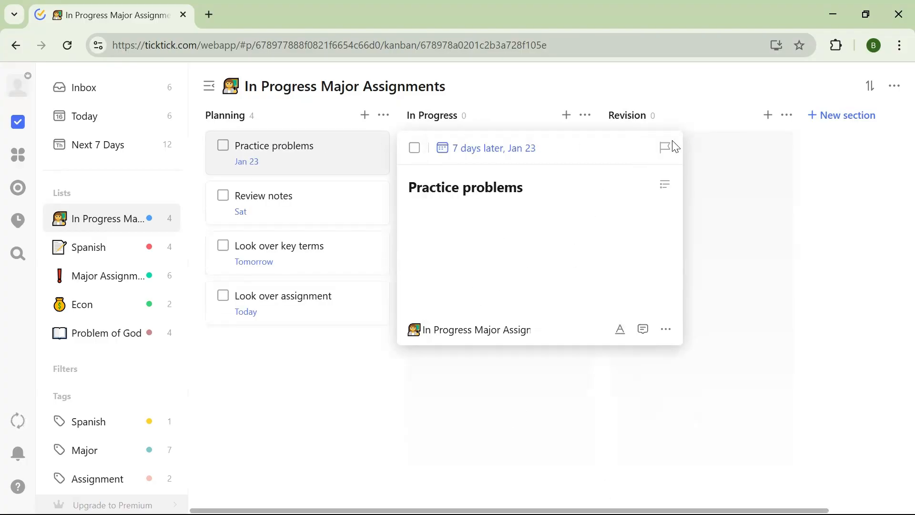
click(313, 350)
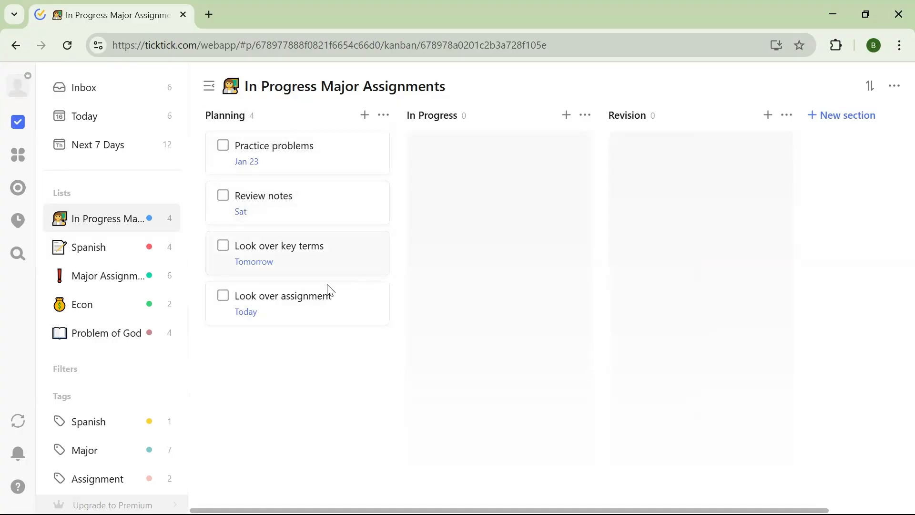
Step: Reorder the Planning tasks as Look over assignment, Review notes, Look over key terms and Practice problems
drag(337, 318, 366, 117)
click(383, 116)
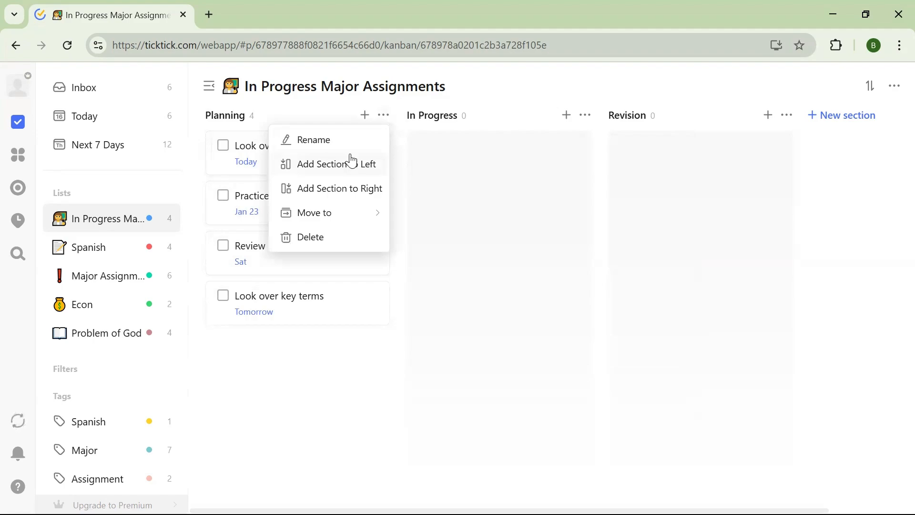
click(308, 380)
click(383, 115)
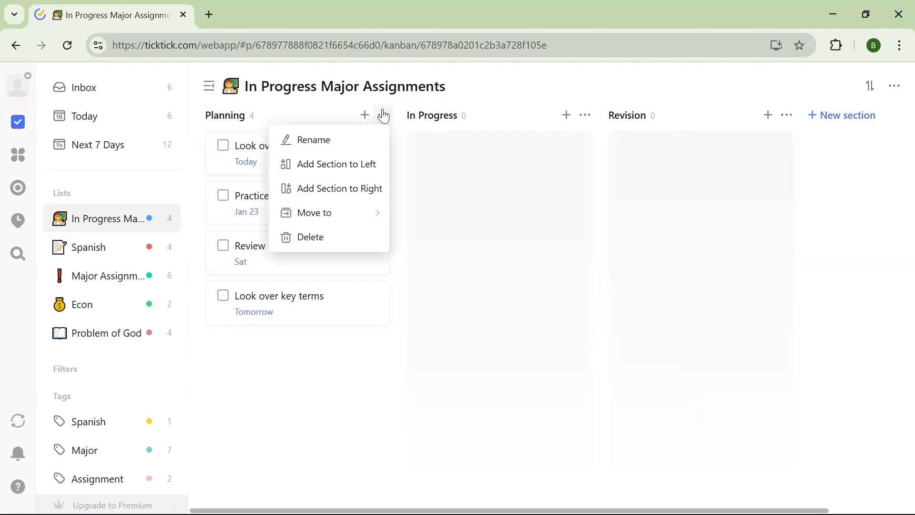
click(307, 117)
drag(344, 320, 343, 178)
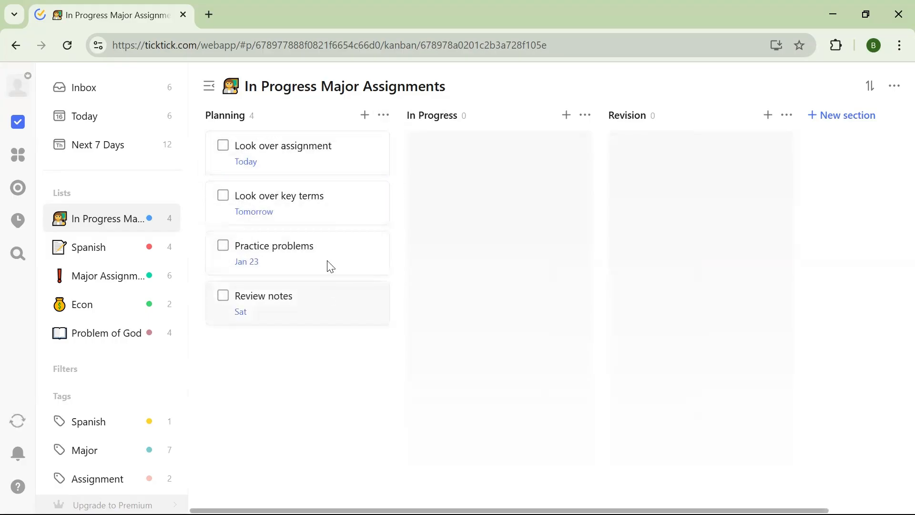
drag(331, 298, 331, 199)
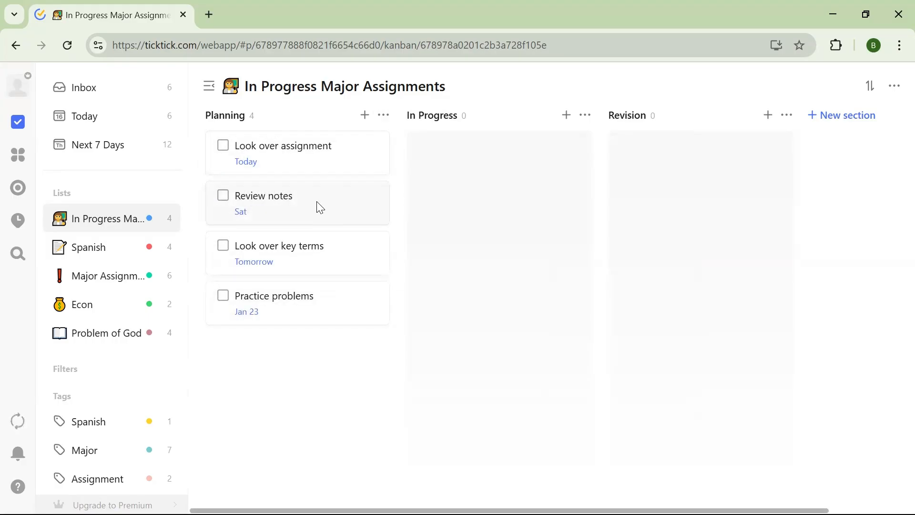
click(319, 205)
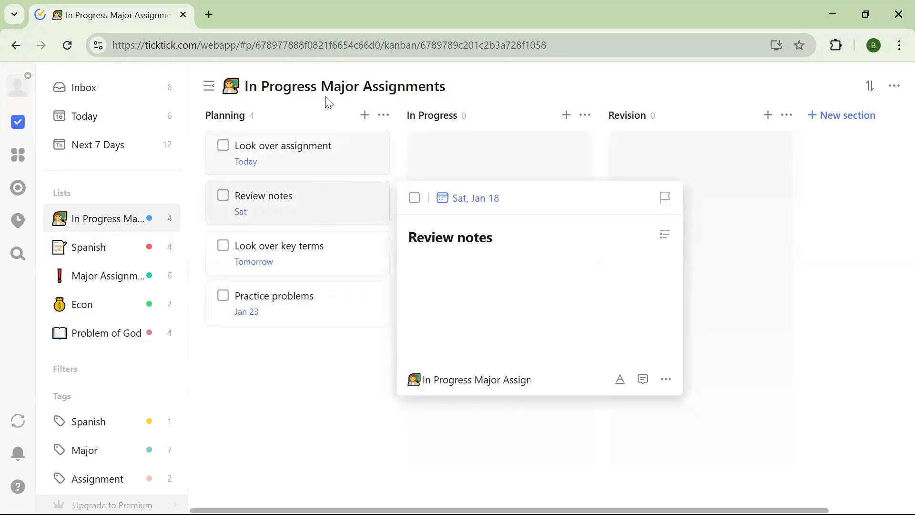
click(333, 390)
Step: Move Look over assignment through In Progress to the Revision section and mark it complete
drag(301, 167, 503, 180)
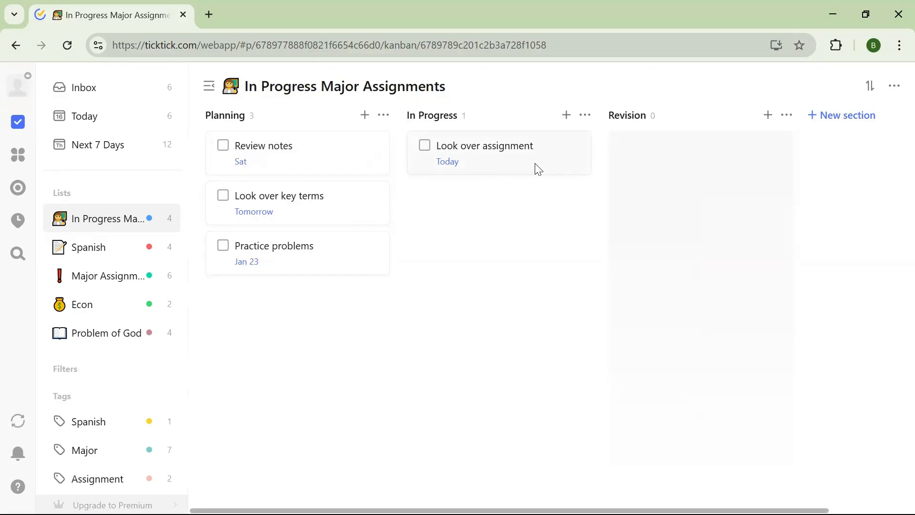
drag(539, 172, 787, 209)
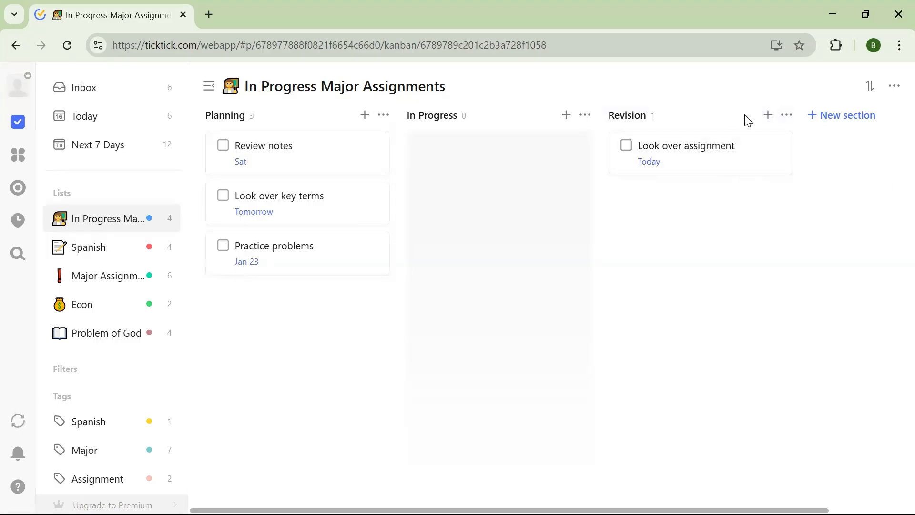
click(627, 145)
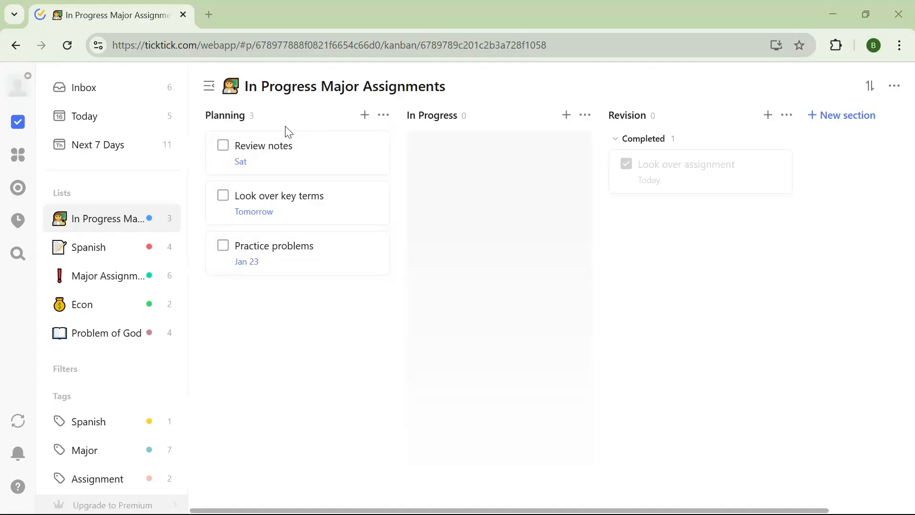
Step: Open the Eisenhower Matrix and look through all tasks in the Not Urgent & Unimportant quadrant
click(18, 157)
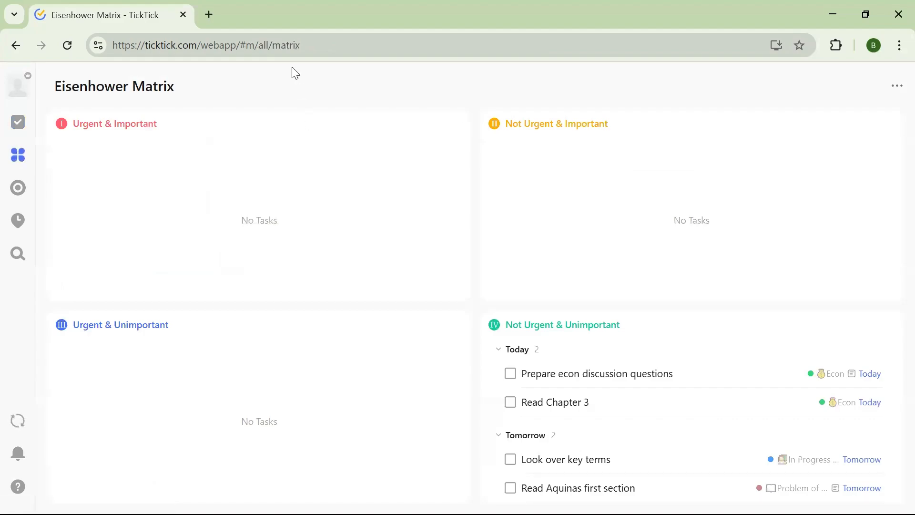
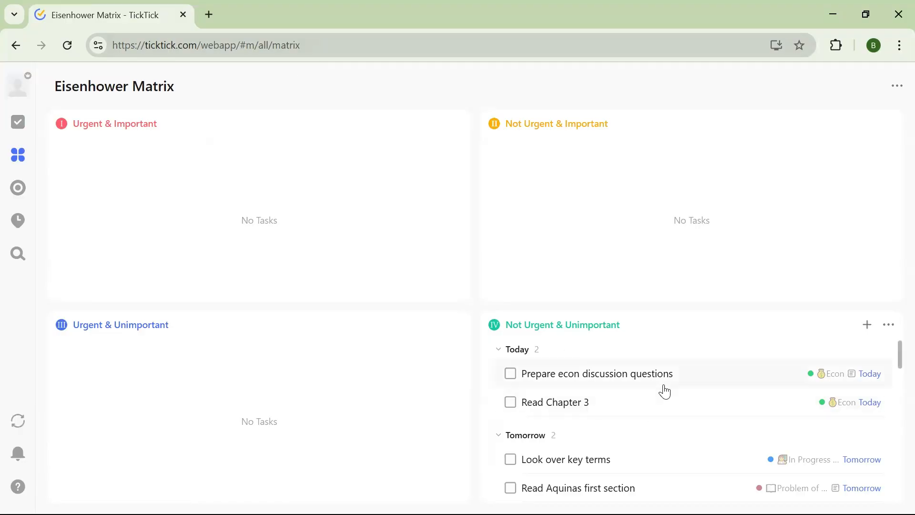
scroll(664, 410, down, 5)
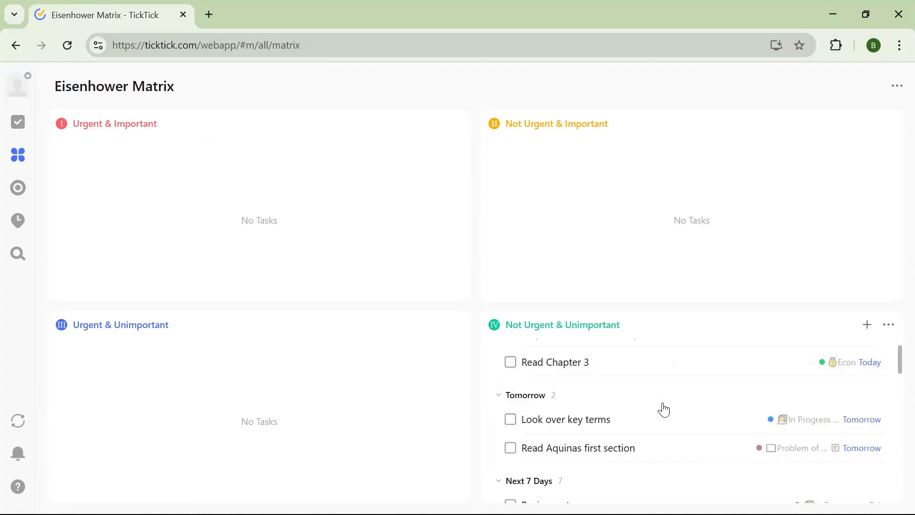
scroll(664, 410, down, 10)
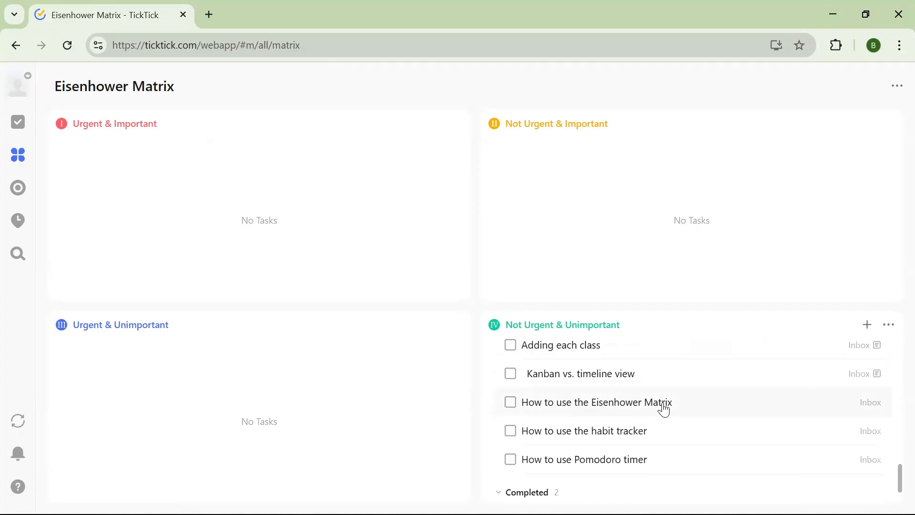
scroll(664, 410, down, 2)
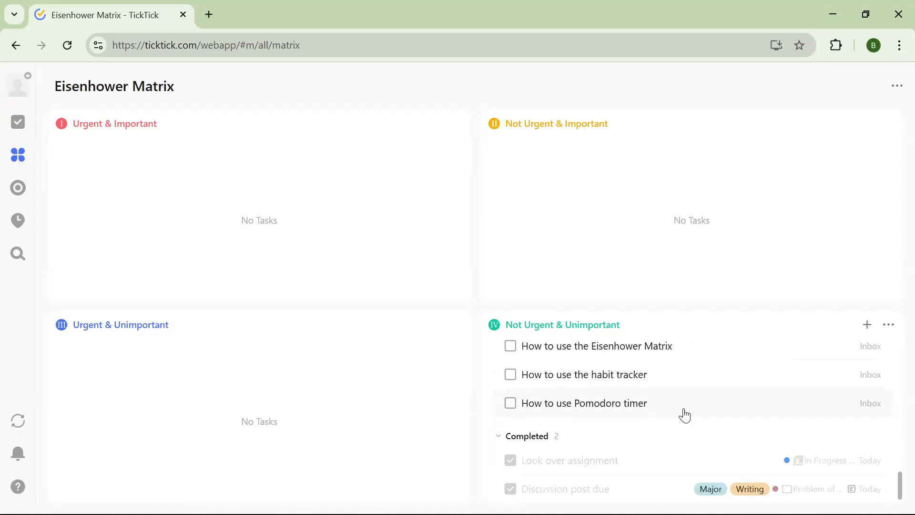
scroll(668, 422, up, 12)
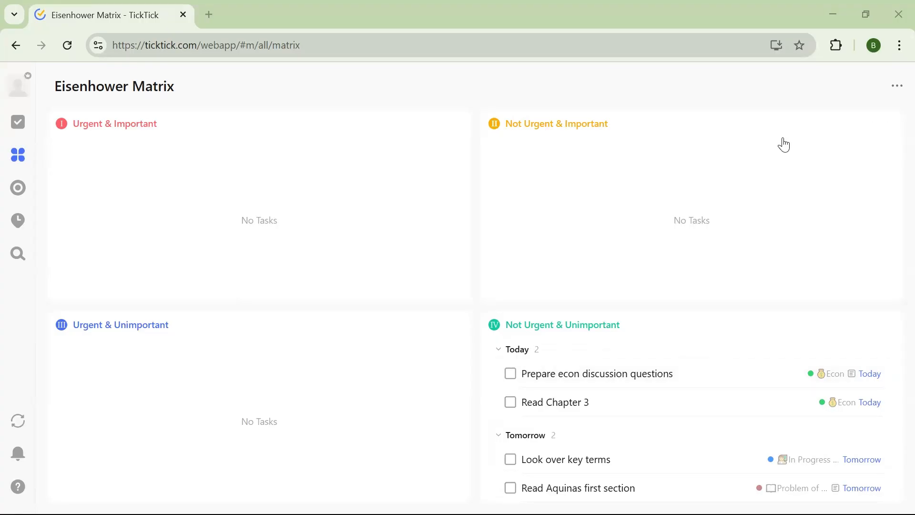
Step: Revisit the task board and the Eisenhower Matrix, and open the Pomodoro focus timer
click(18, 125)
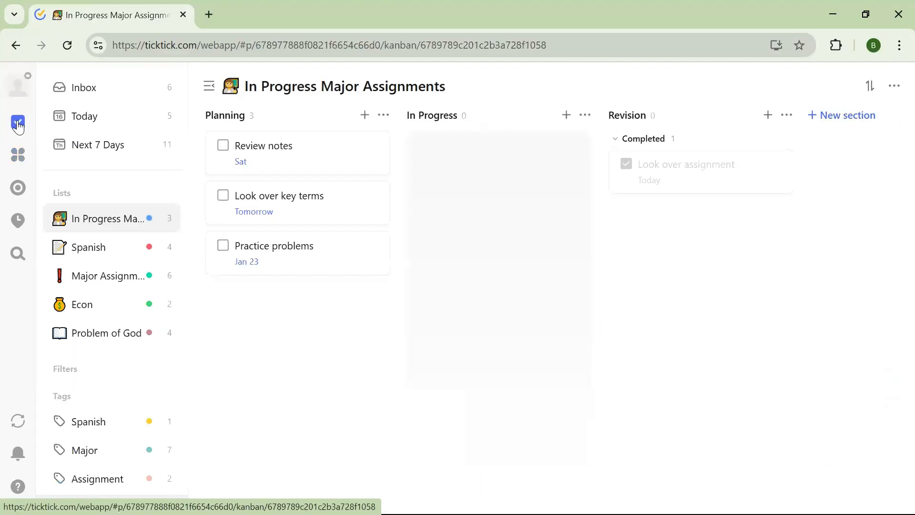
click(18, 159)
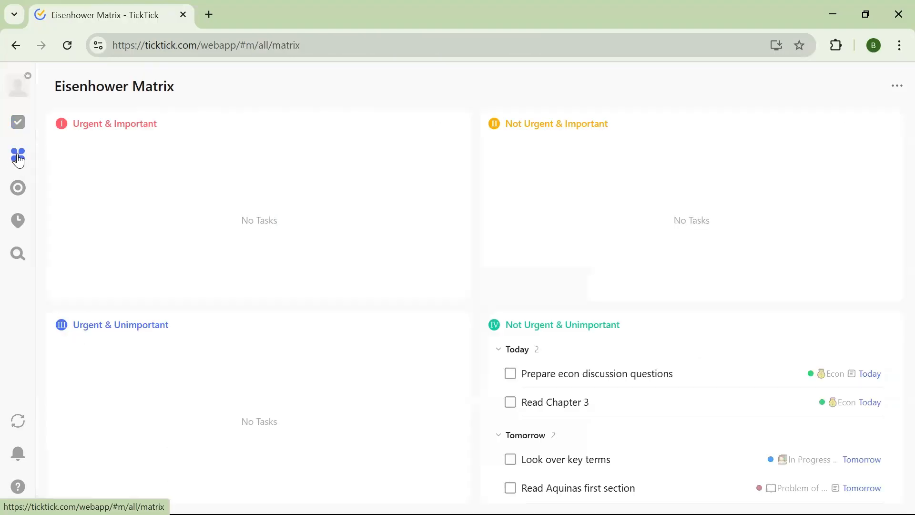
click(18, 190)
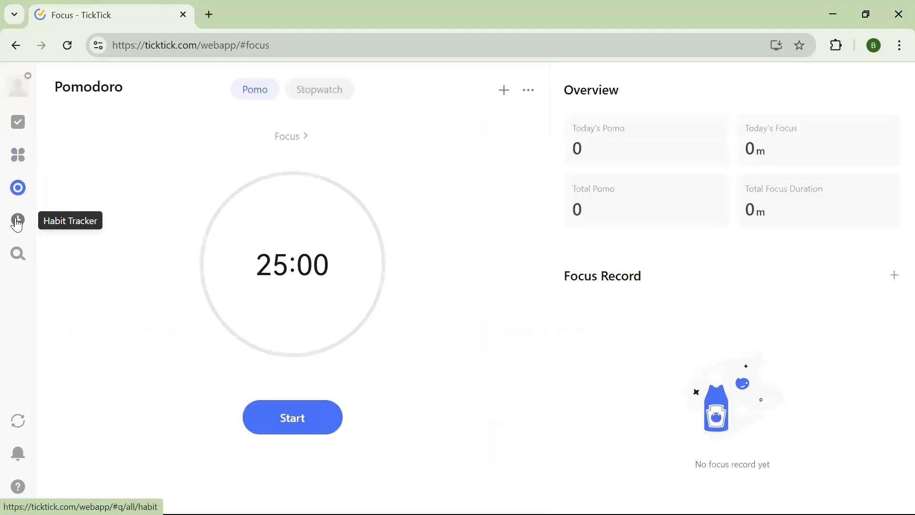
Step: Revisit the habit tracker and Eisenhower Matrix, and look over the Features settings
click(16, 223)
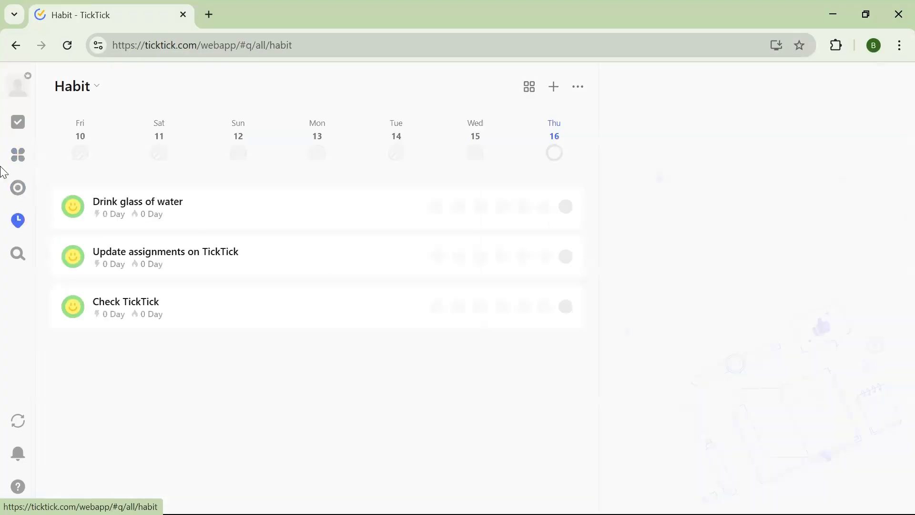
click(18, 159)
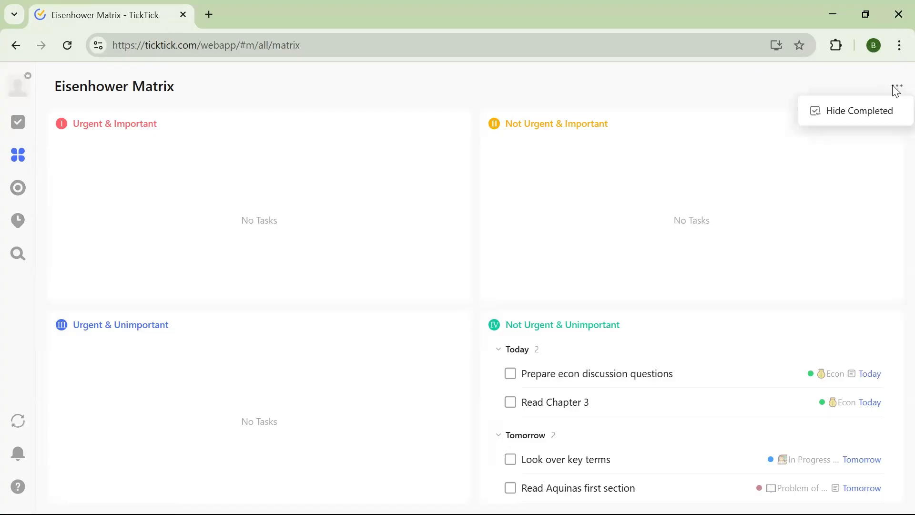
click(19, 88)
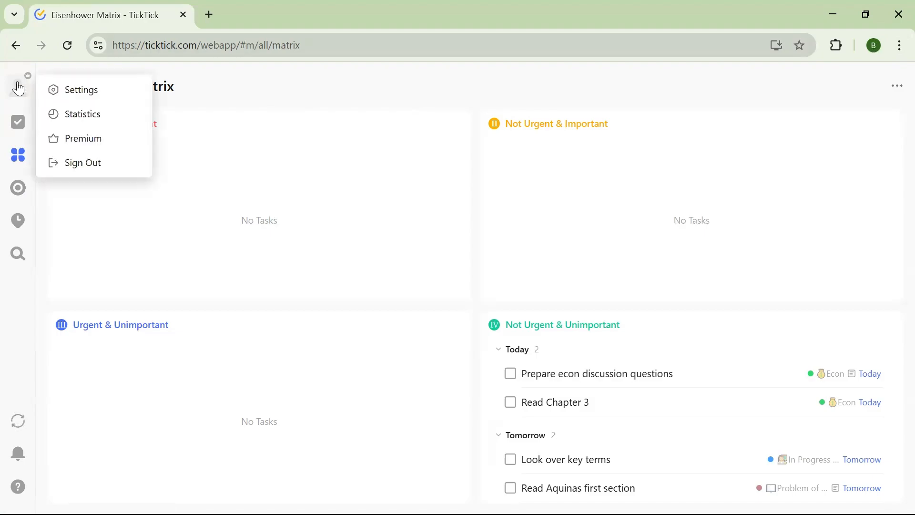
click(74, 92)
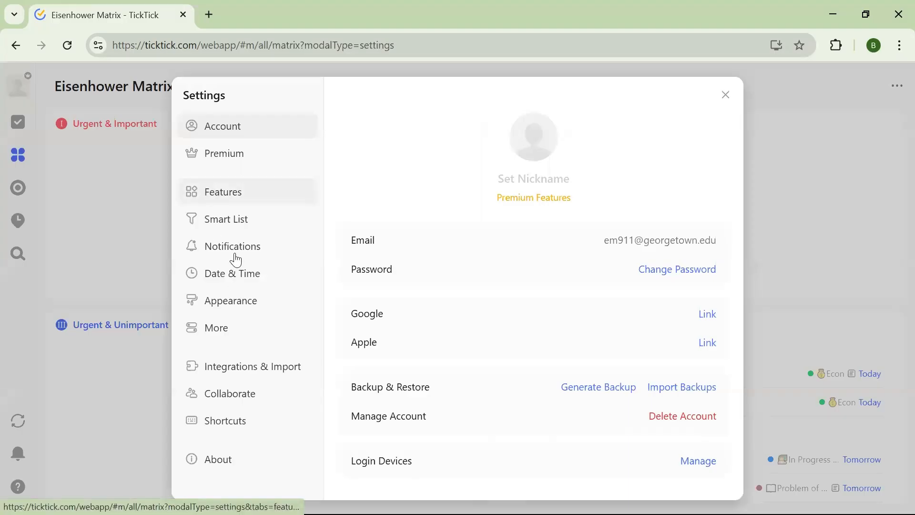
click(236, 203)
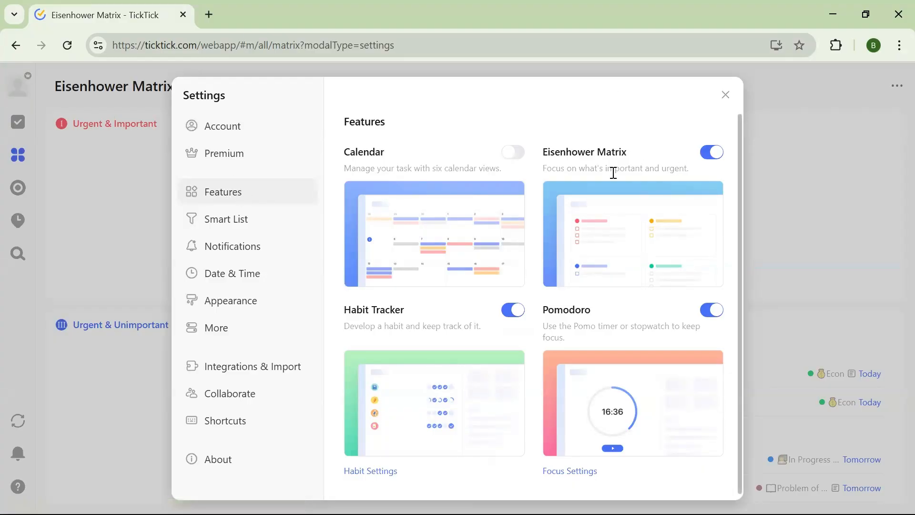
scroll(607, 179, down, 1)
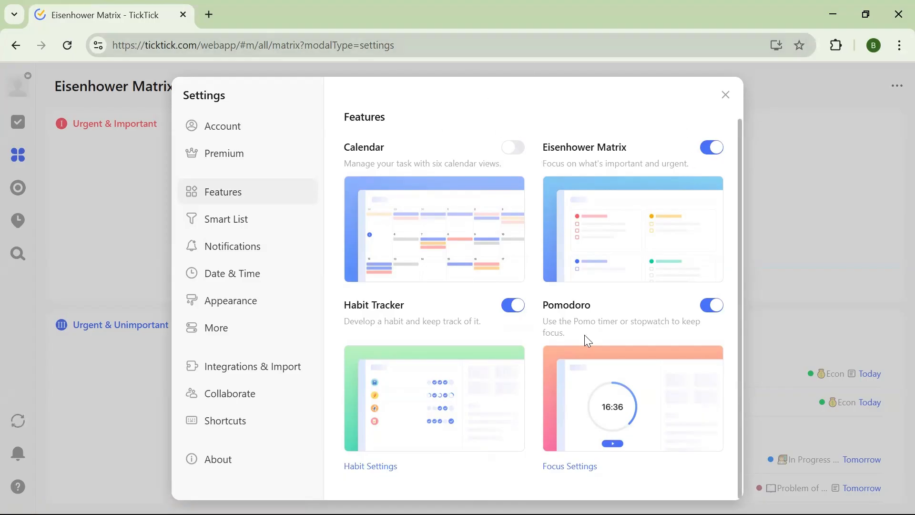
Step: Turn the Pomodoro feature off and back on, and close the settings
click(711, 307)
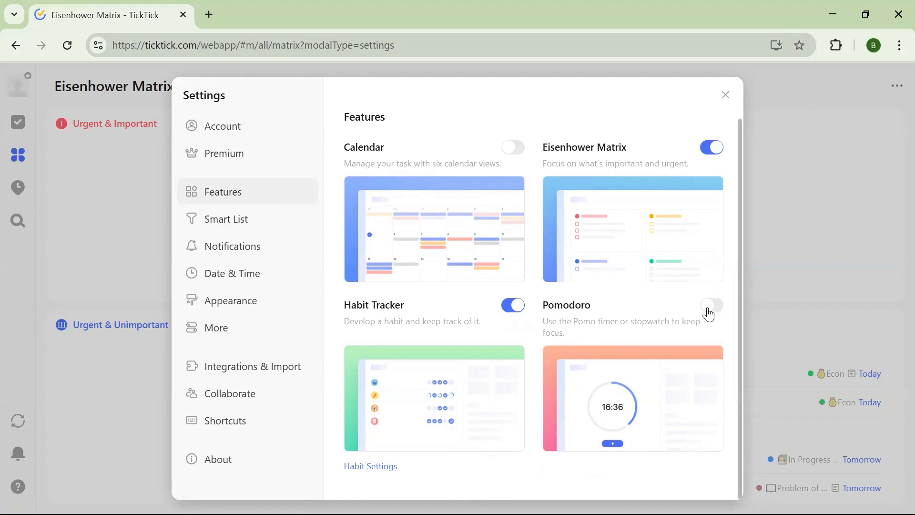
click(711, 307)
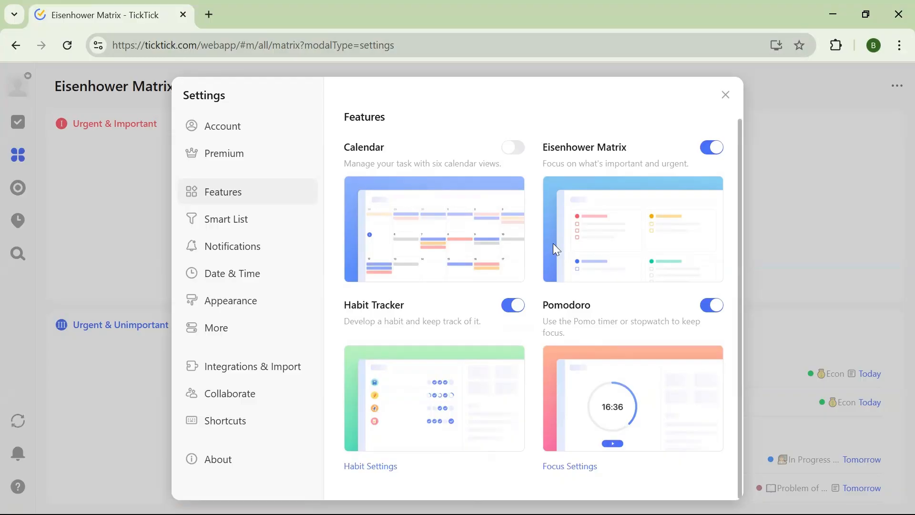
click(728, 95)
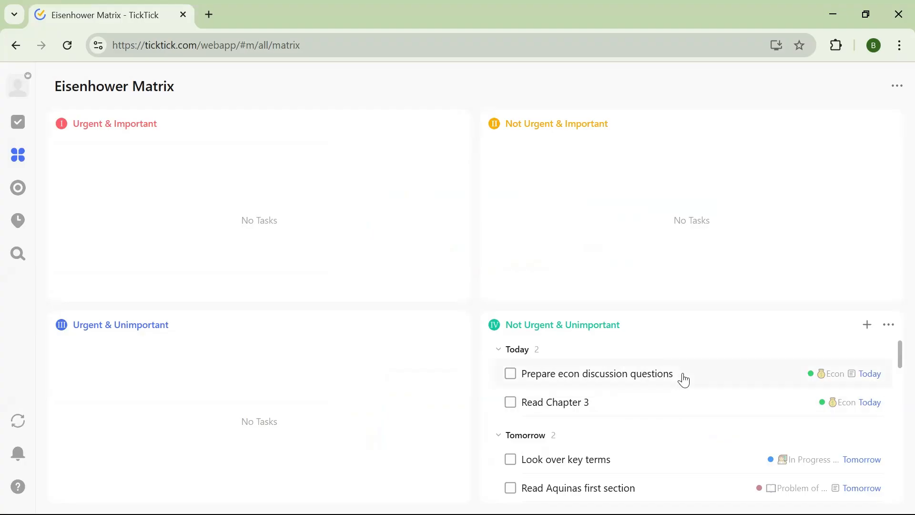
Step: Move Prepare econ discussion questions and Read Chapter 3 to the Urgent & Unimportant quadrant of the matrix
drag(684, 380, 256, 356)
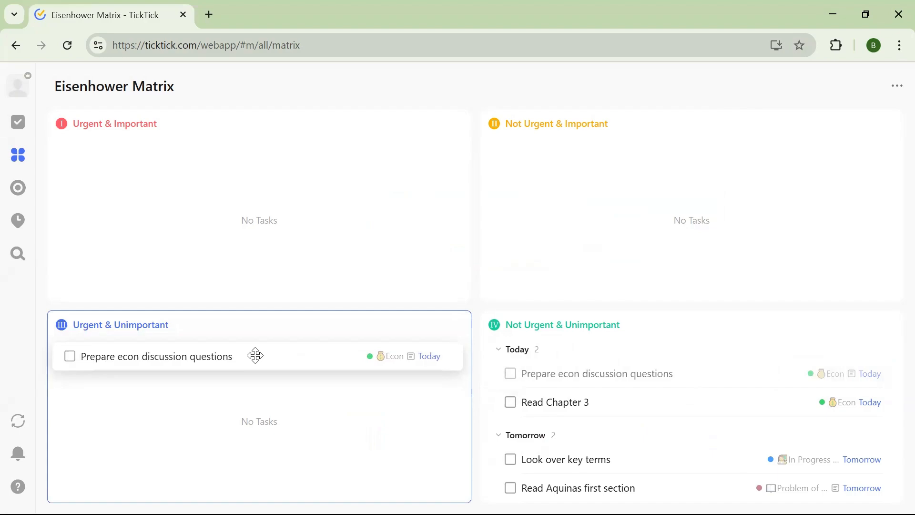
drag(255, 356, 253, 359)
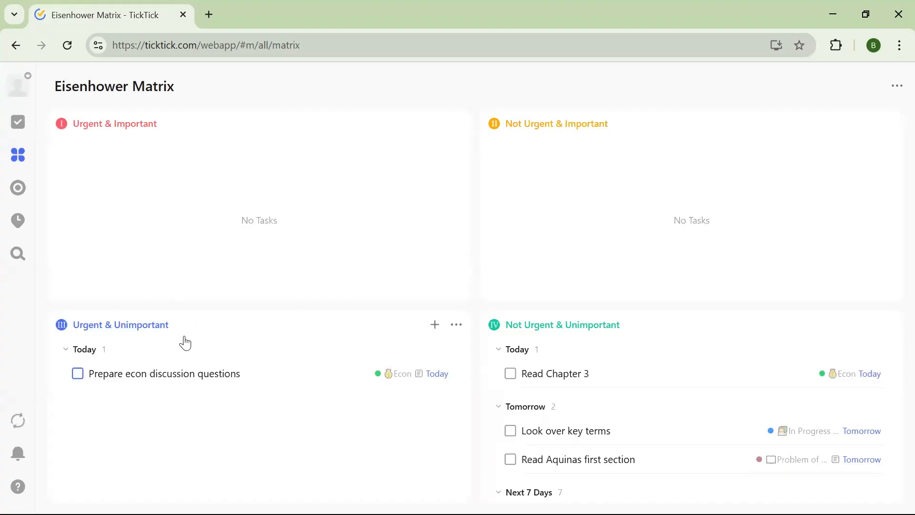
drag(610, 384, 184, 404)
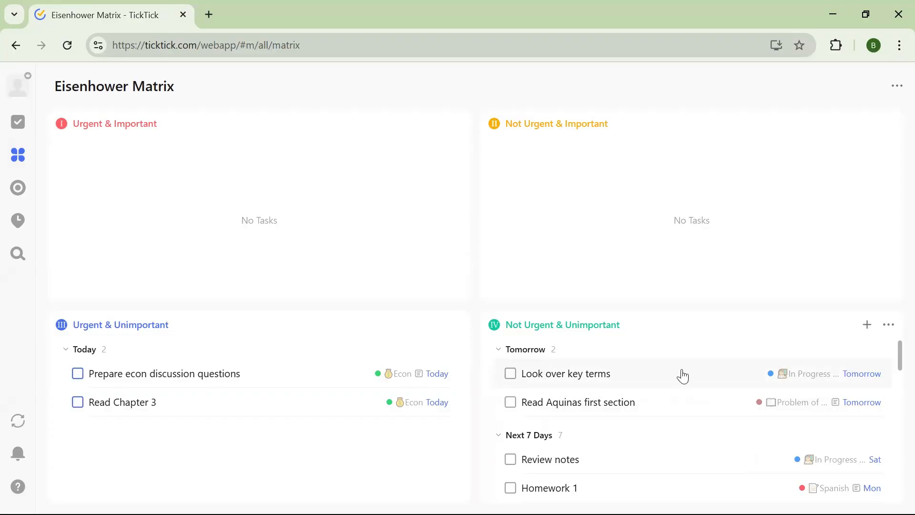
Step: Move Look over key terms to Not Urgent & Important and Problem Set 1 due to Urgent & Important
drag(684, 376, 687, 153)
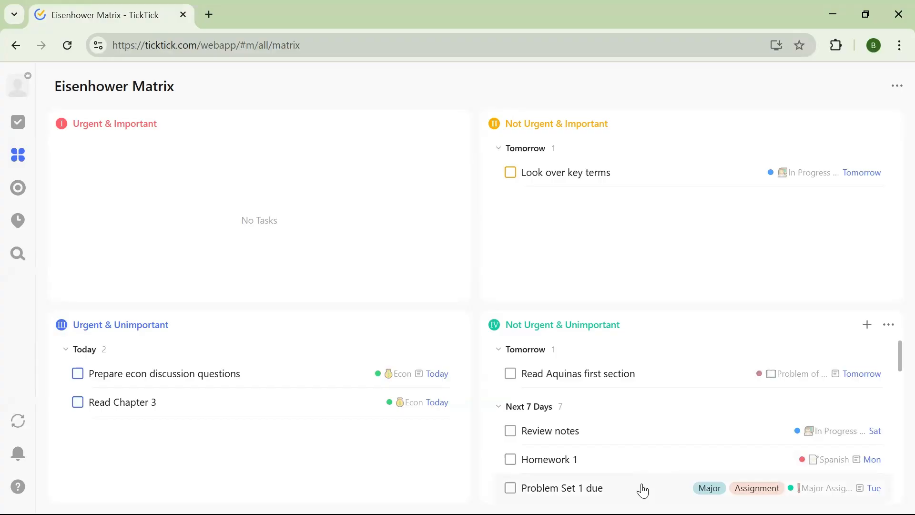
drag(642, 490, 229, 174)
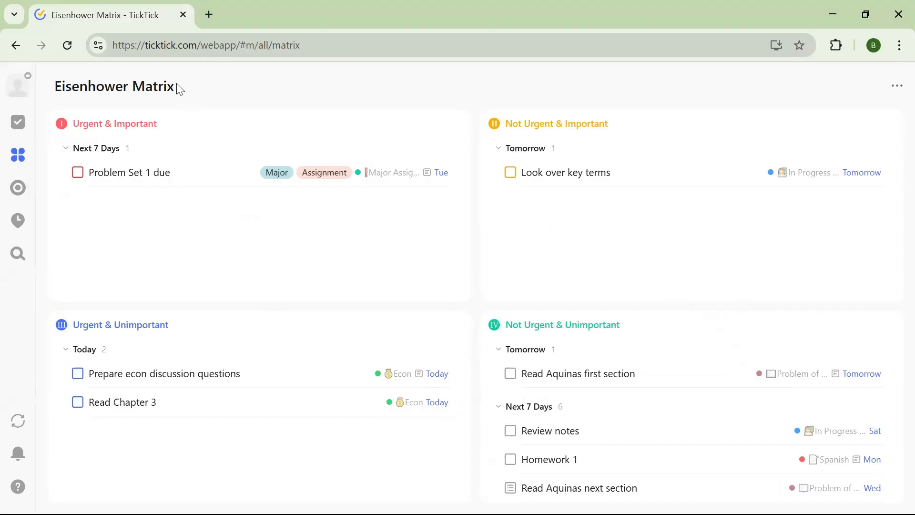
Step: In the habit tracker, check in Check TickTick and Update assignments on TickTick for January 16, and log partial progress on Drink glass of water
click(22, 225)
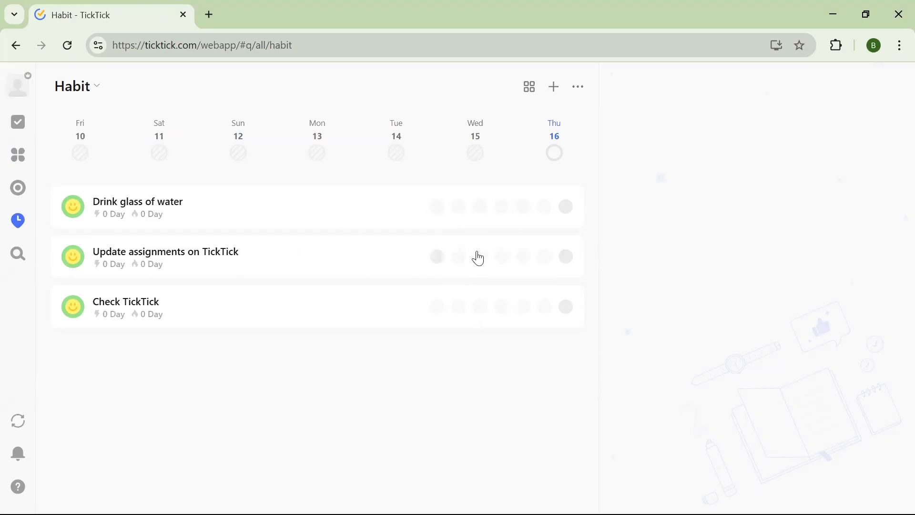
click(568, 307)
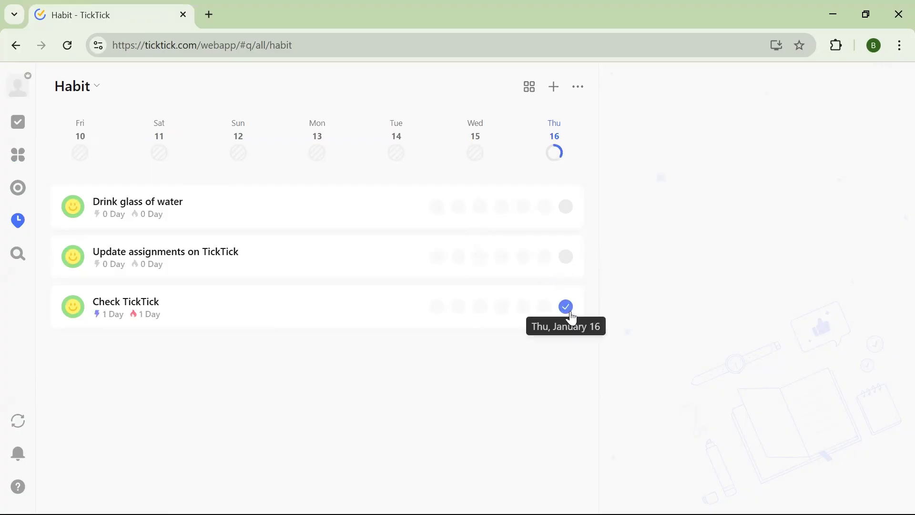
click(567, 259)
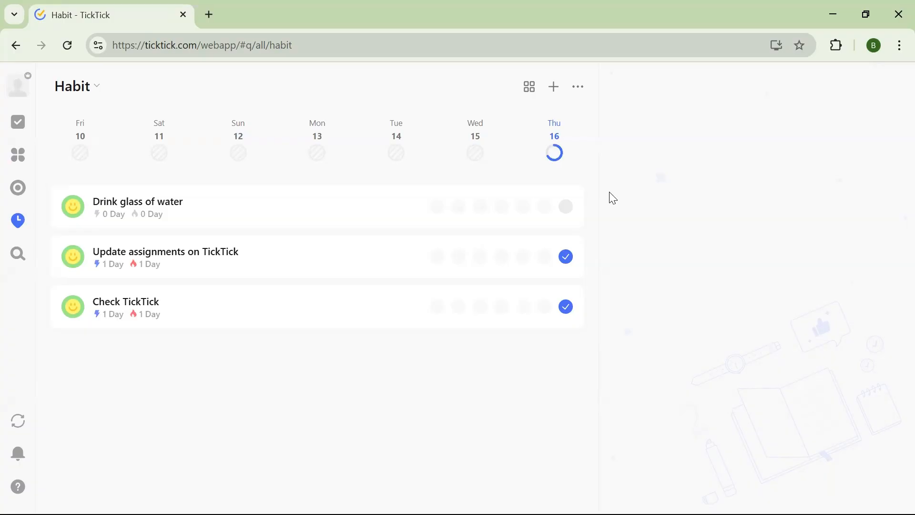
click(565, 208)
click(563, 211)
Step: Start a new habit with its frequency set to every Monday, Wednesday and Friday
click(556, 87)
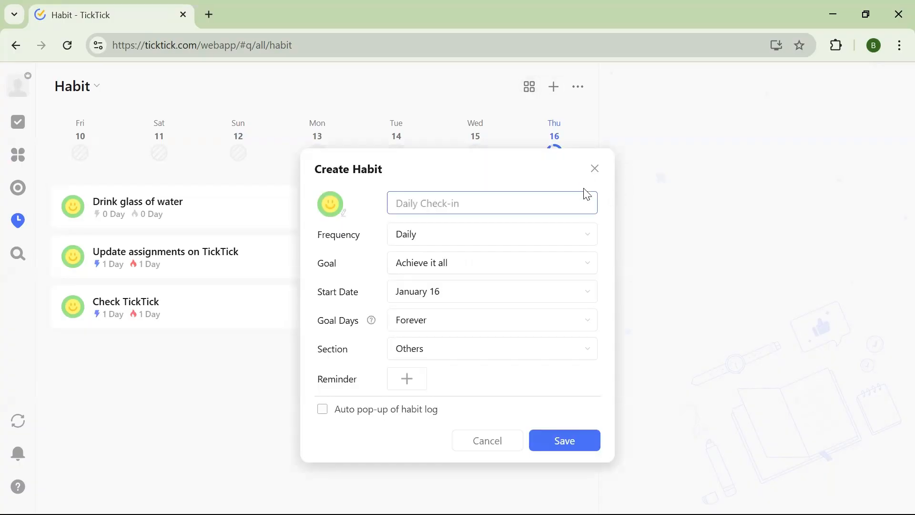
click(574, 245)
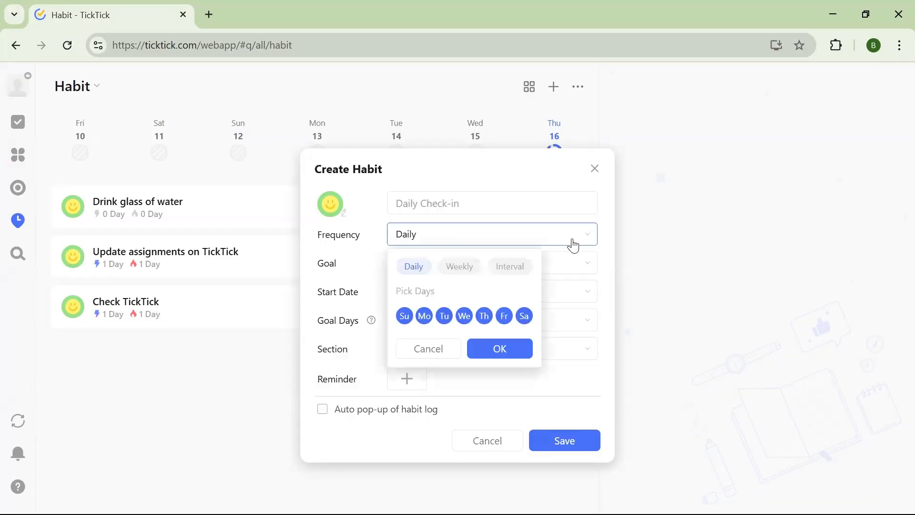
click(453, 272)
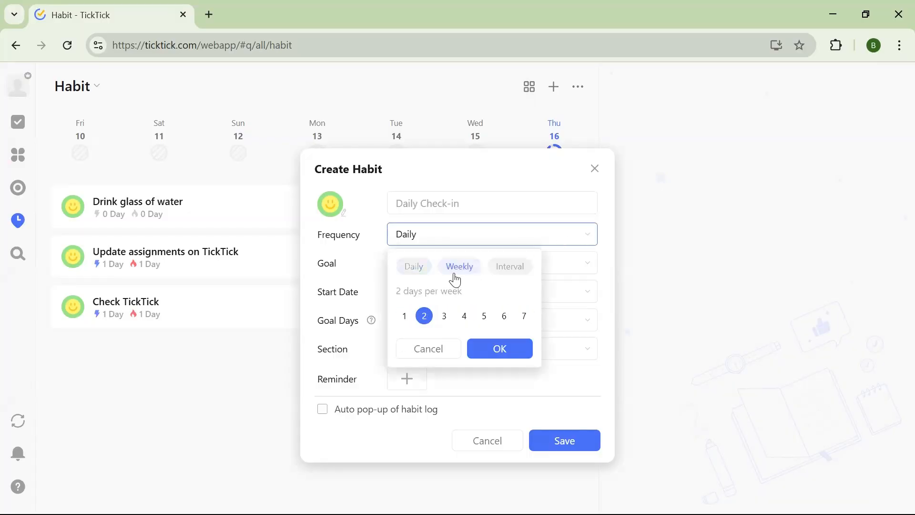
click(505, 274)
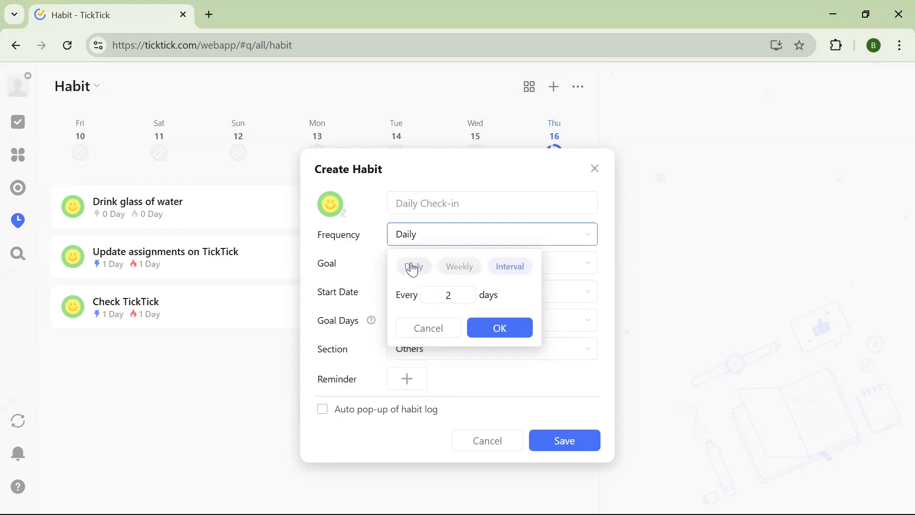
click(417, 267)
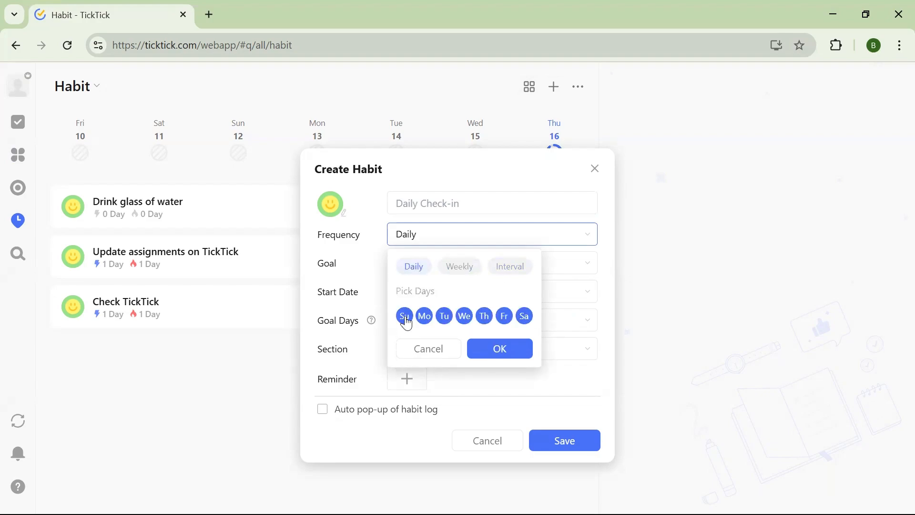
click(405, 317)
click(445, 317)
click(485, 316)
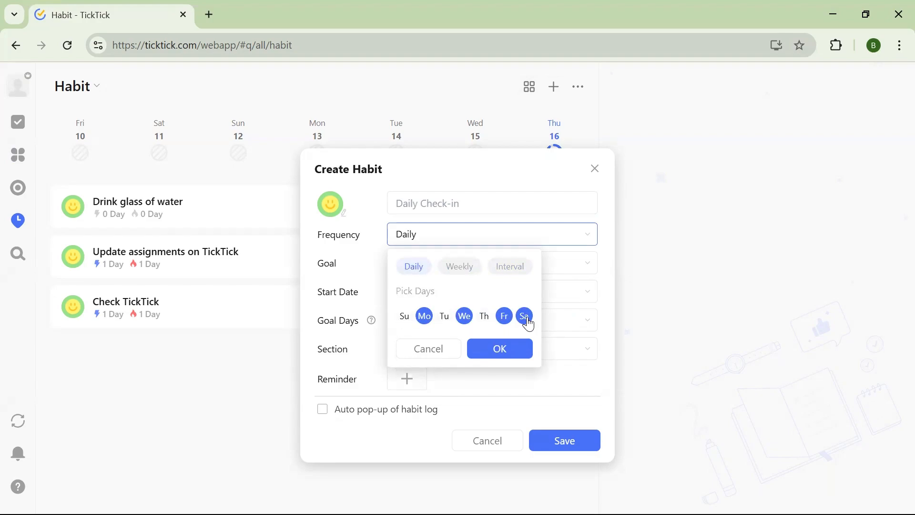
click(525, 316)
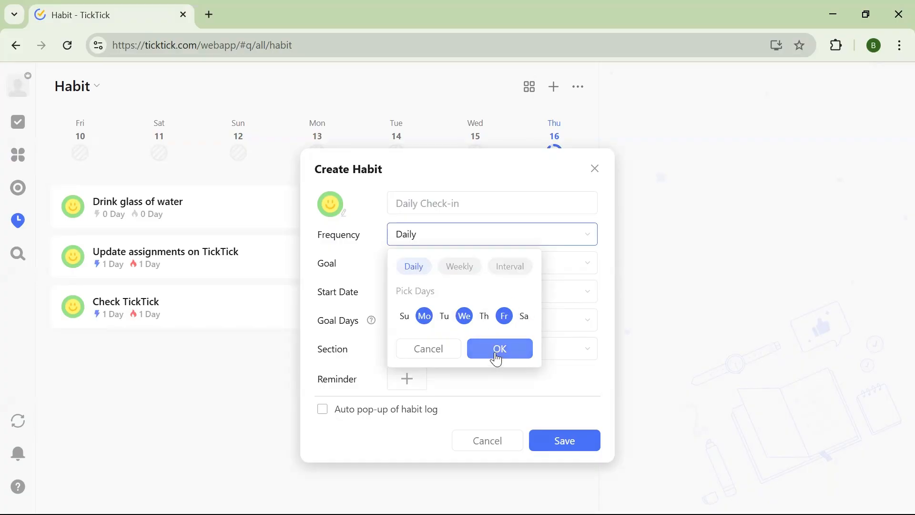
click(497, 356)
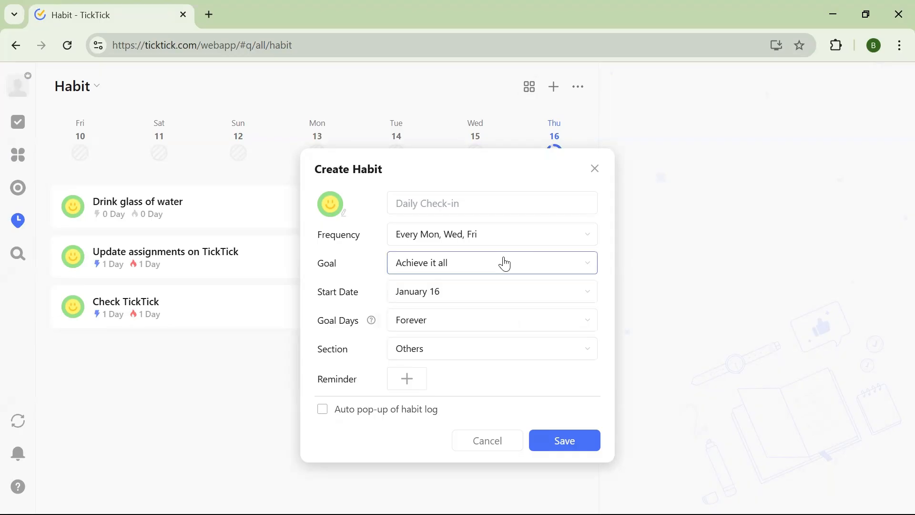
Step: Try the Reach a certain amount goal for the new habit and return it to Achieve it all
click(503, 267)
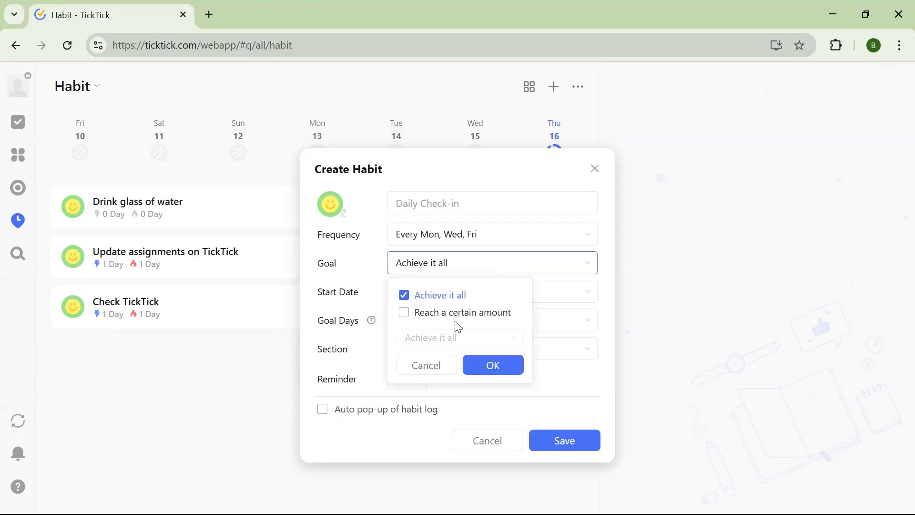
click(404, 317)
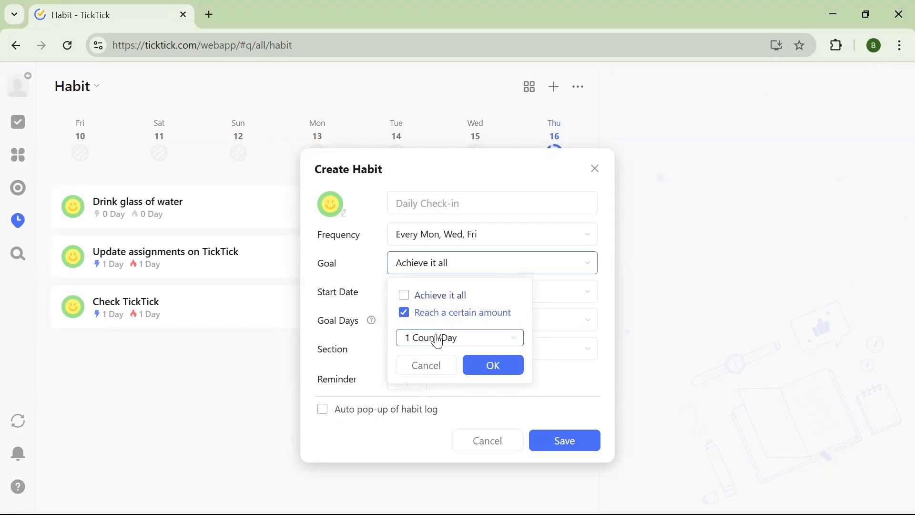
click(404, 296)
click(499, 368)
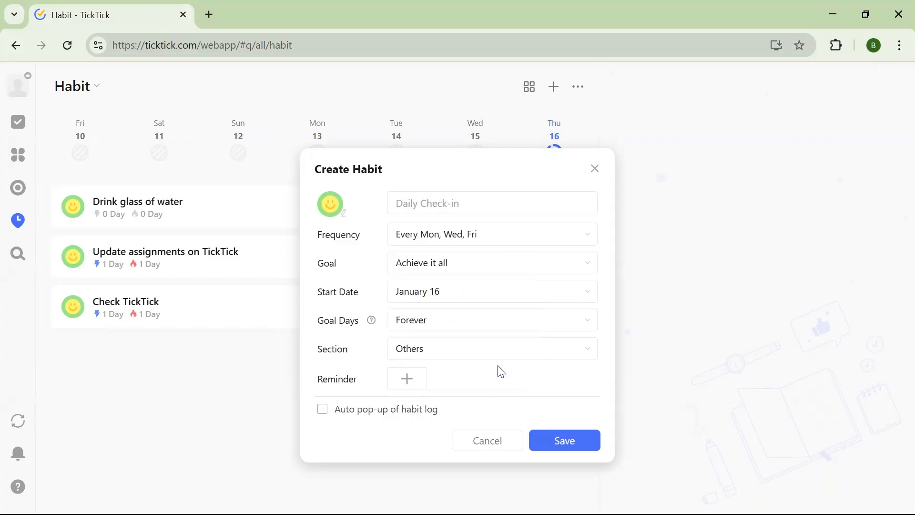
Step: Name the new habit Read POG Notes and save it
click(422, 202)
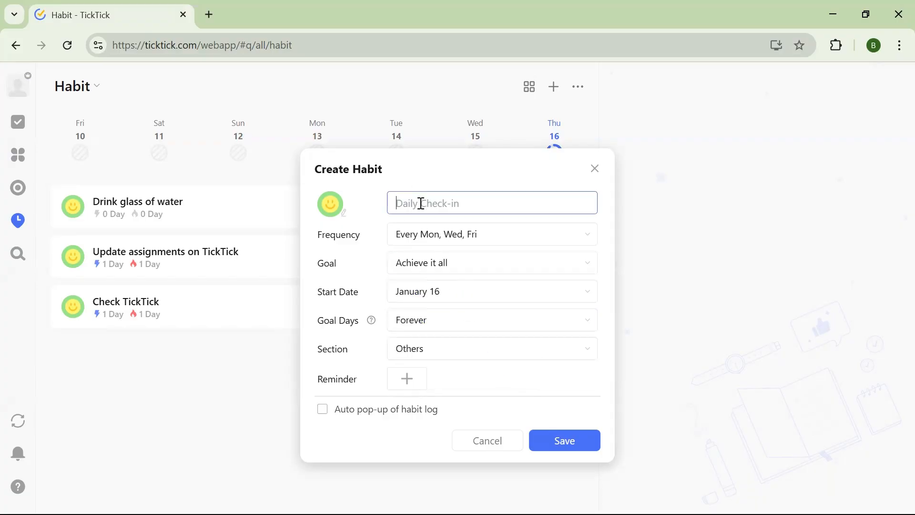
text(Read POG Notes)
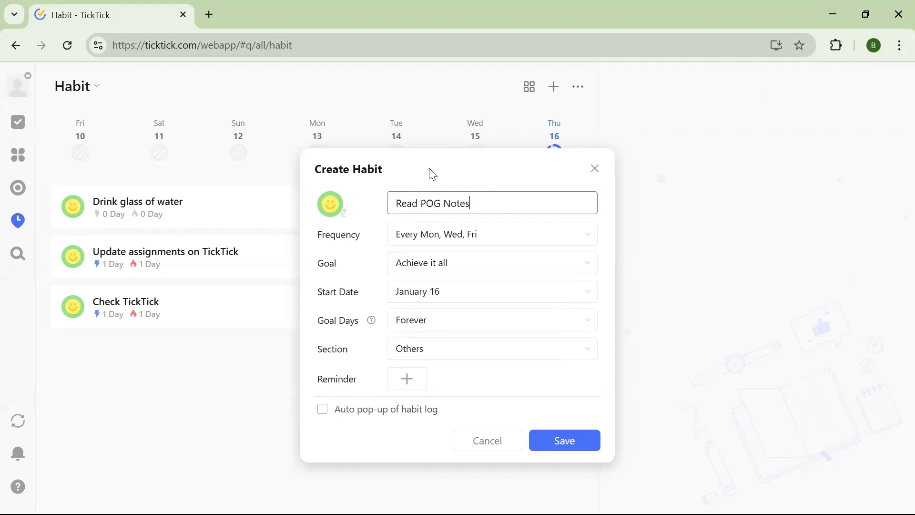
click(599, 441)
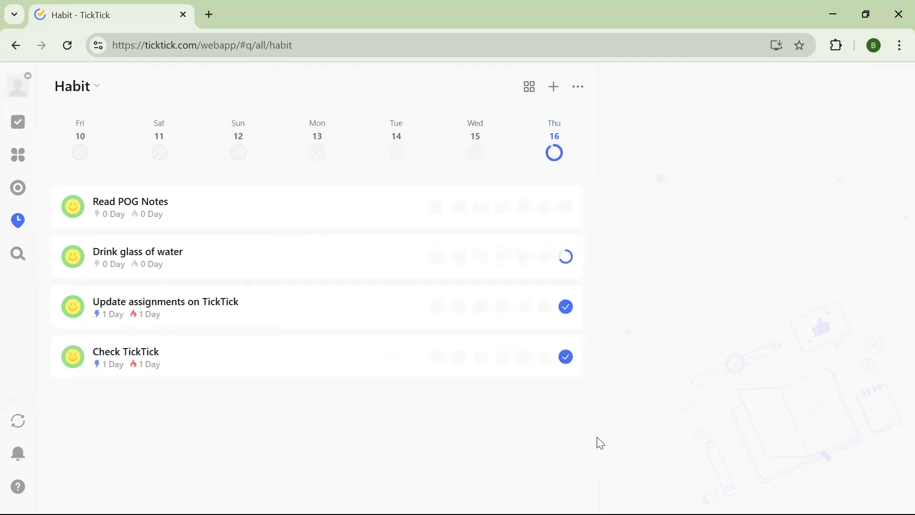
Step: Check in Read POG Notes for Wednesday the 15th, leaving the 16th unchecked, and return to the Inbox tasks
click(567, 208)
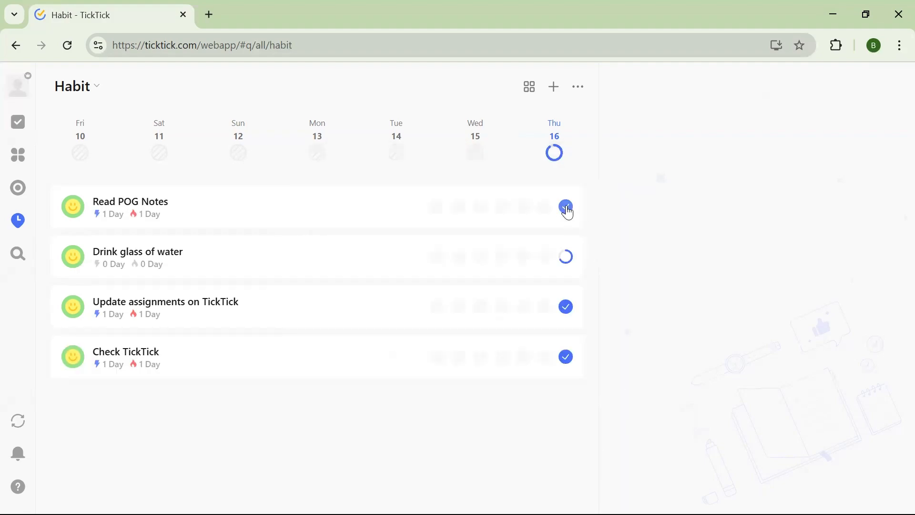
click(567, 208)
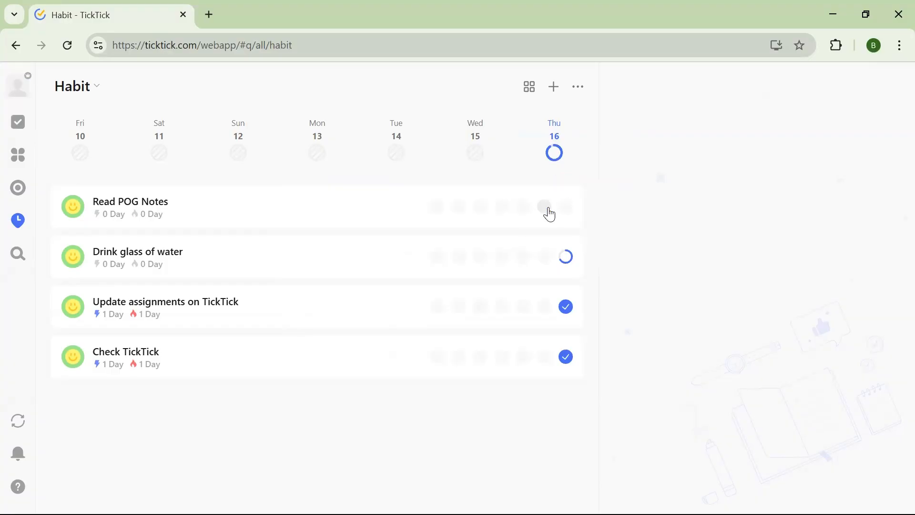
click(549, 213)
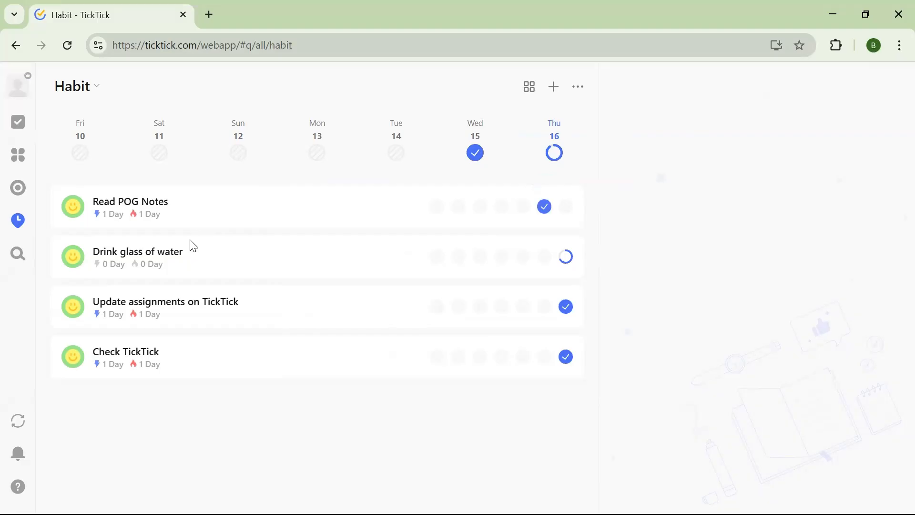
mouse_move(122, 214)
click(19, 125)
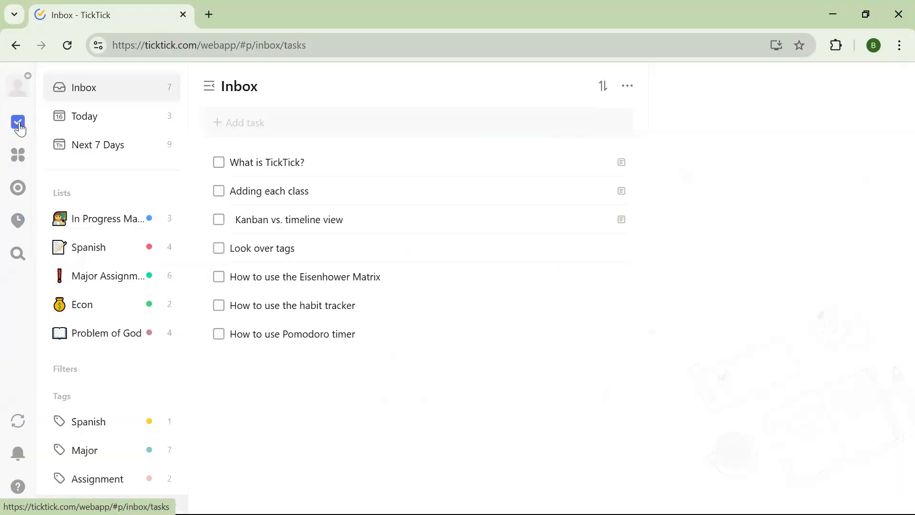
Step: In the Next 7 Days list, expand today's habits and mark Drink glass of water as completed
click(101, 146)
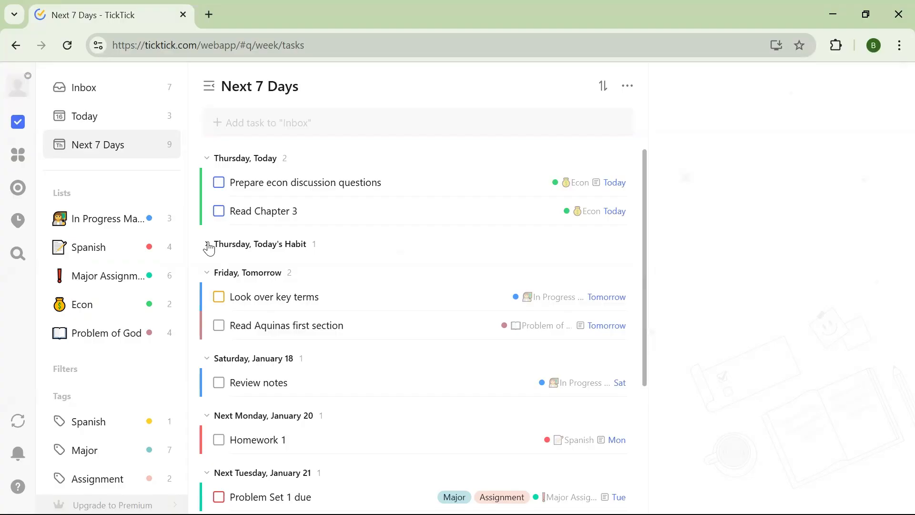
click(208, 245)
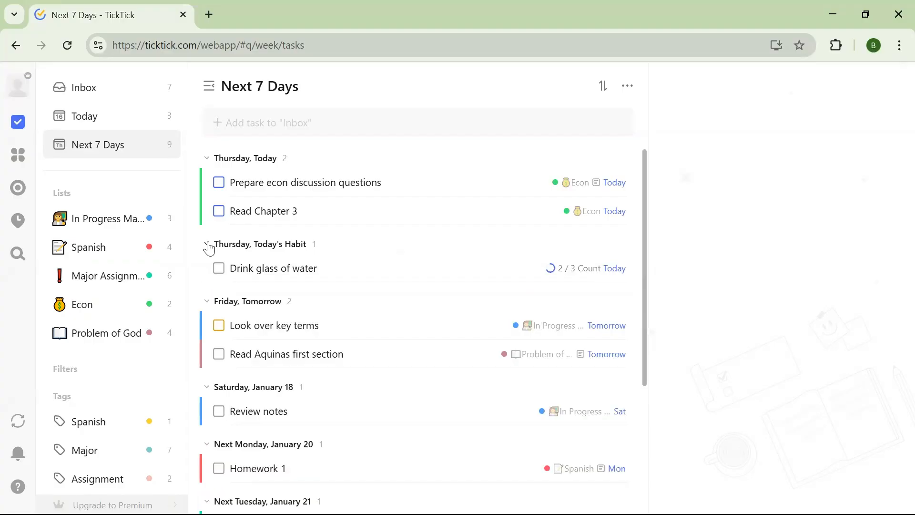
click(218, 268)
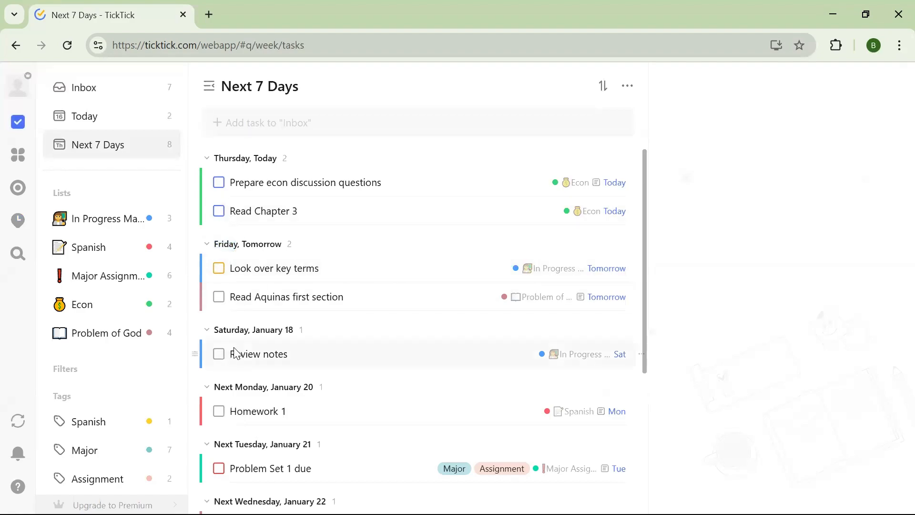
Step: Review the upcoming and completed items in Next 7 Days and collapse the Friday and Saturday, January 18 groups
scroll(213, 382, down, 5)
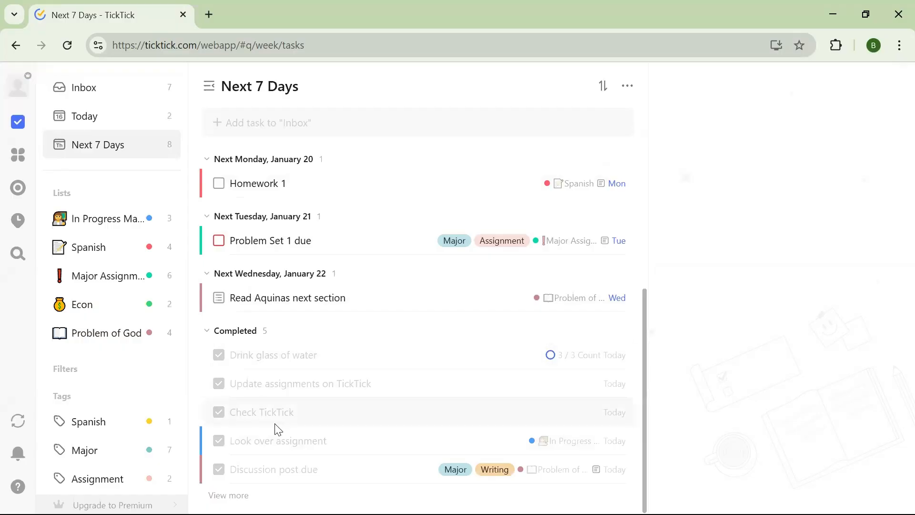
scroll(276, 429, up, 5)
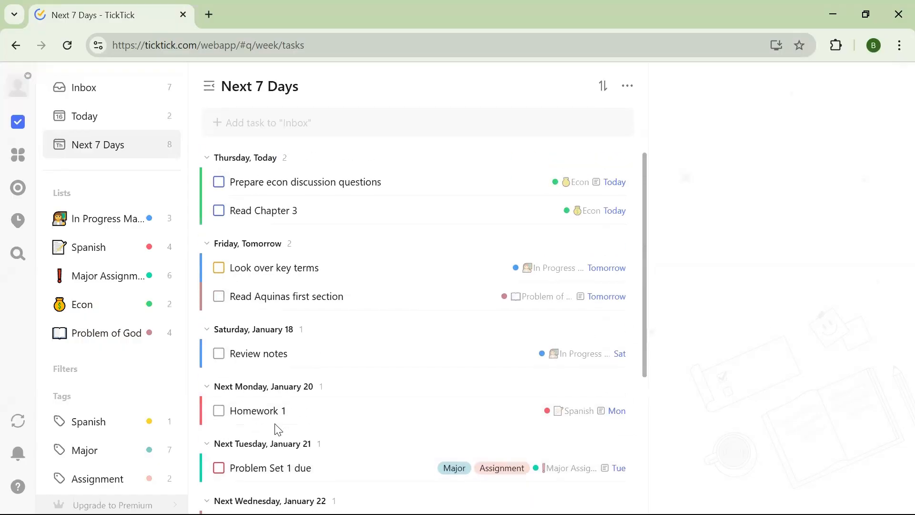
click(208, 245)
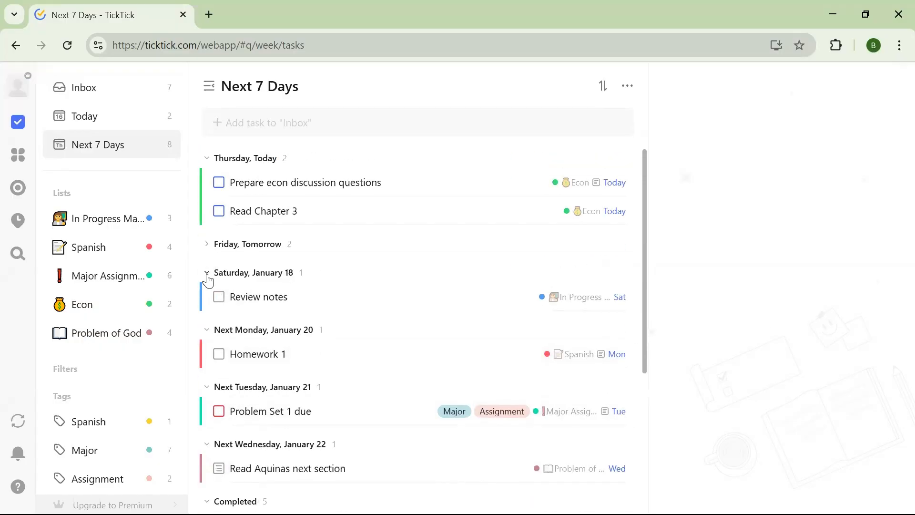
click(207, 273)
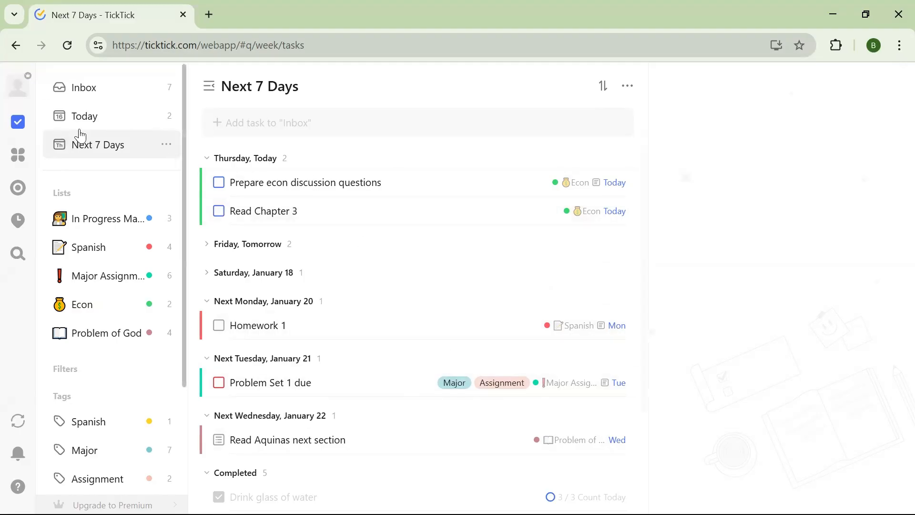
Step: Review the Today list and switch to the Pomodoro timer
click(101, 126)
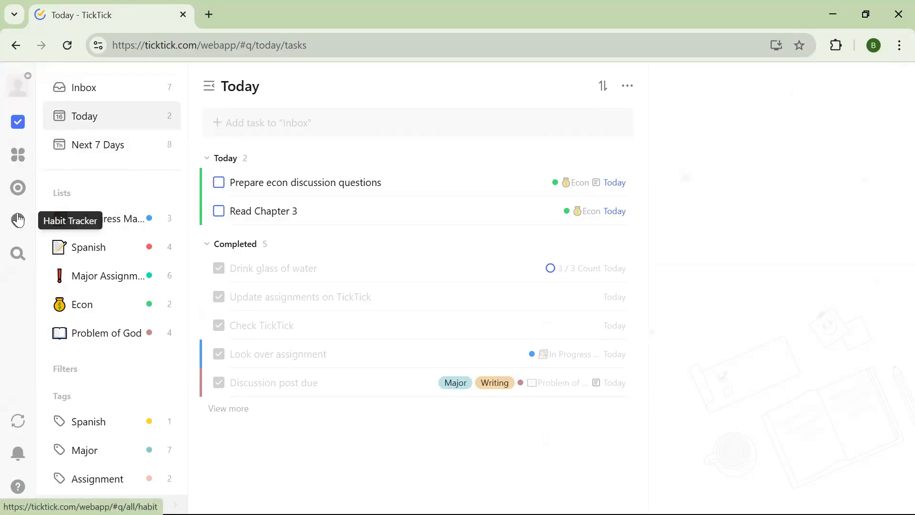
click(19, 191)
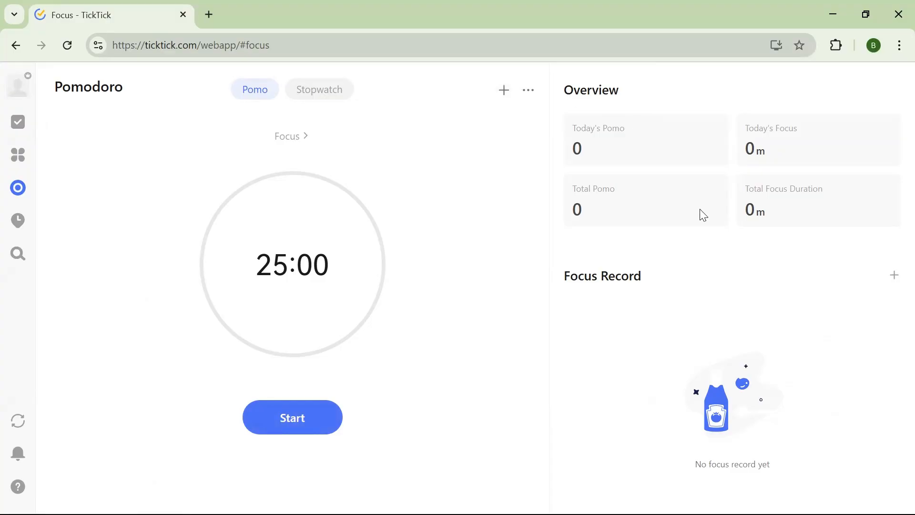
click(895, 273)
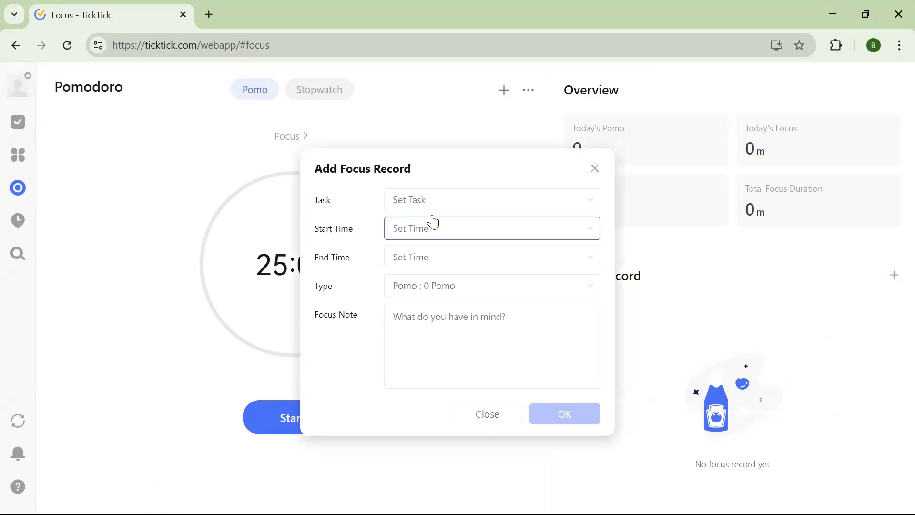
click(455, 201)
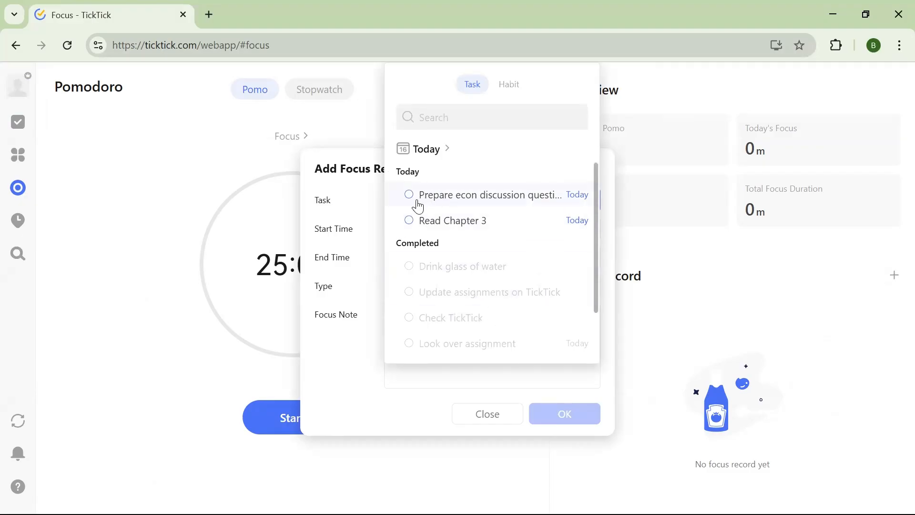
click(411, 221)
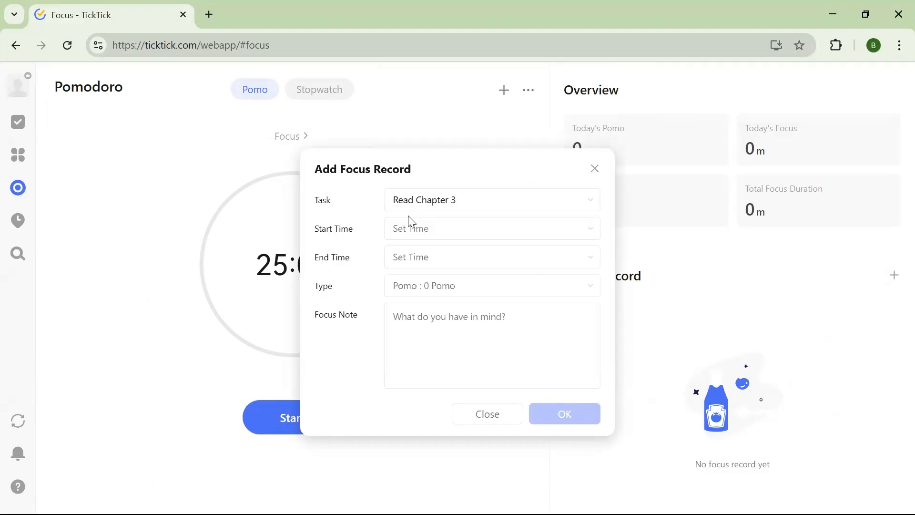
click(450, 235)
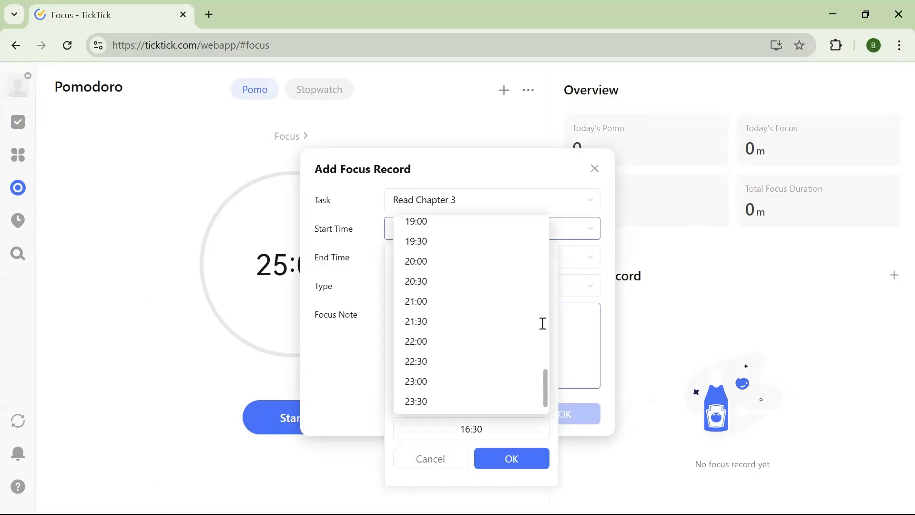
click(312, 386)
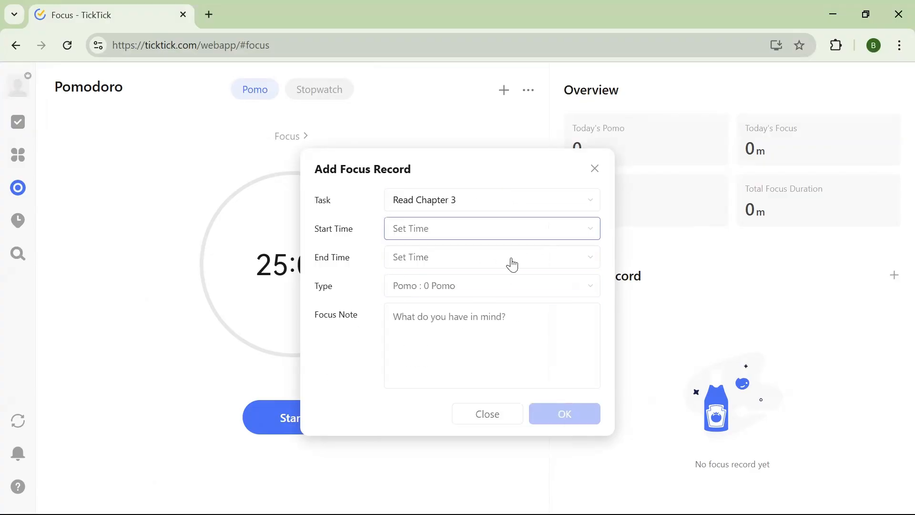
click(595, 169)
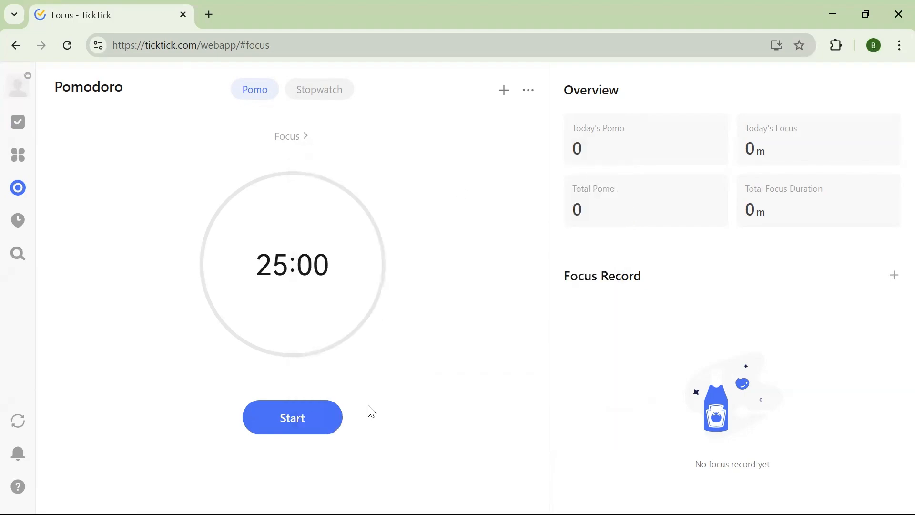
Step: Start a 25-minute Pomodoro focus session and pause it
click(274, 424)
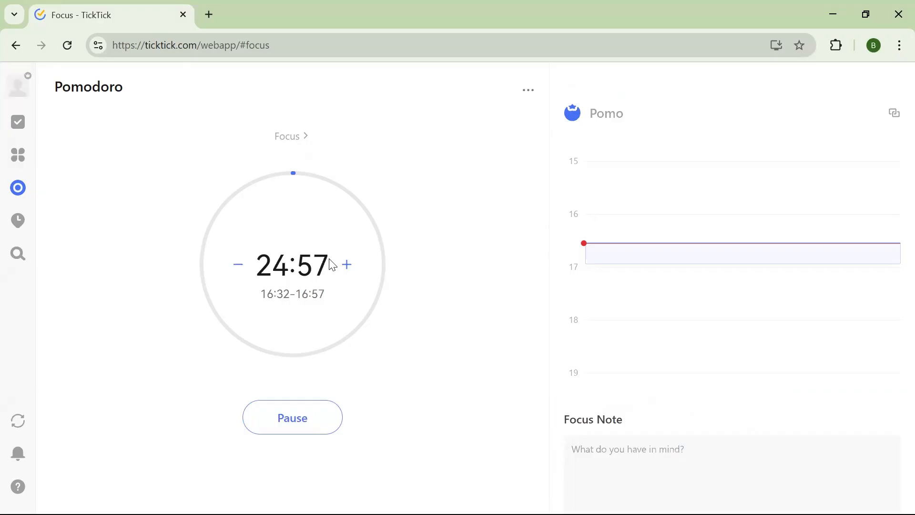
click(256, 417)
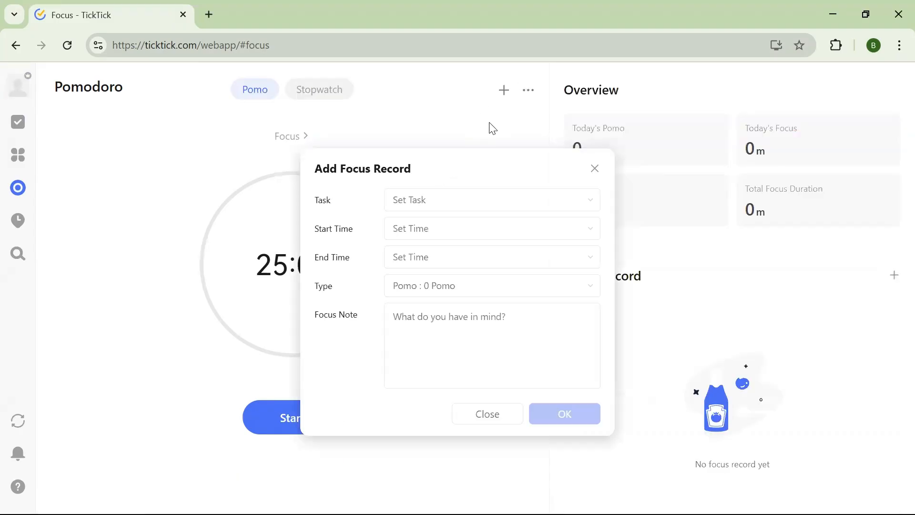
Step: Link the focus record to the Problem Set 1 due task from the Major Assignments list
click(448, 206)
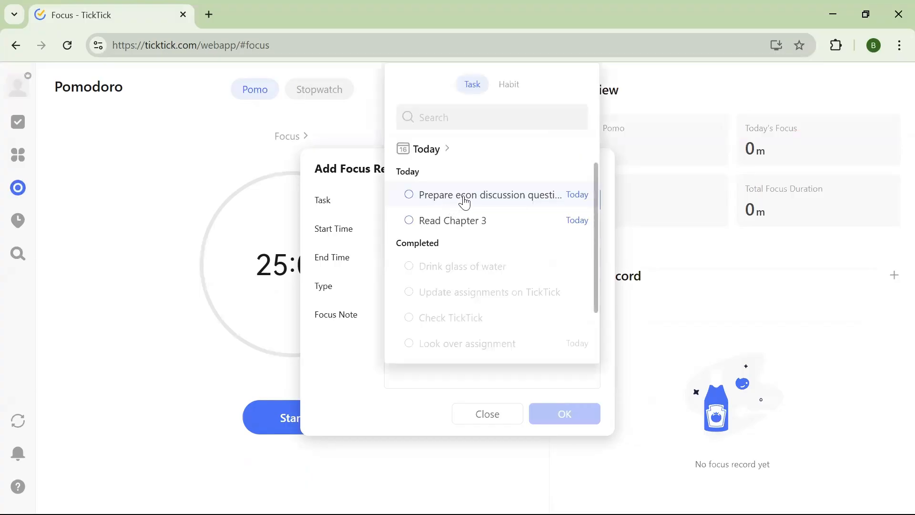
click(425, 158)
scroll(501, 243, down, 5)
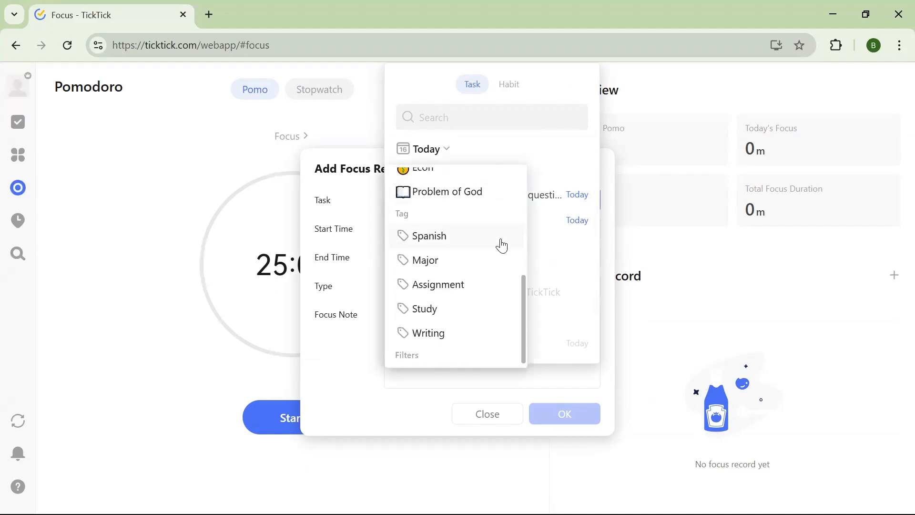
scroll(500, 246, up, 4)
scroll(499, 246, down, 3)
scroll(496, 246, up, 4)
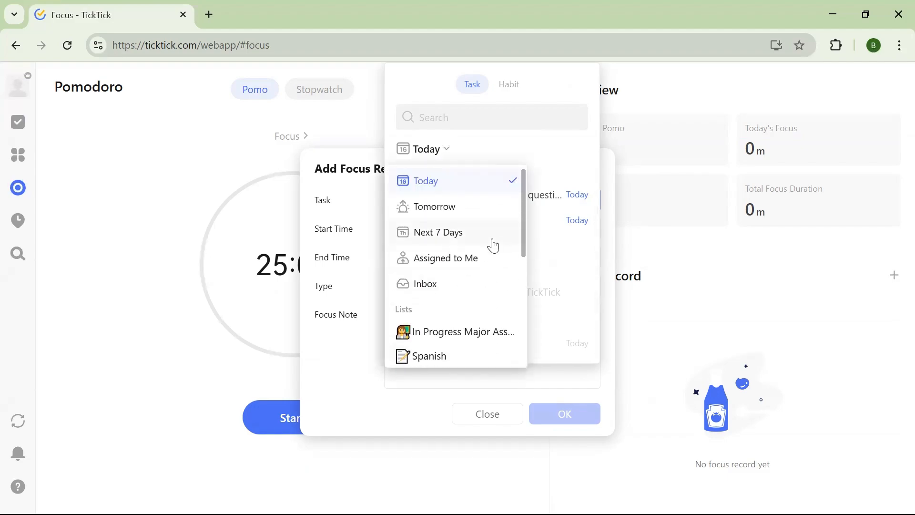
scroll(468, 263, down, 4)
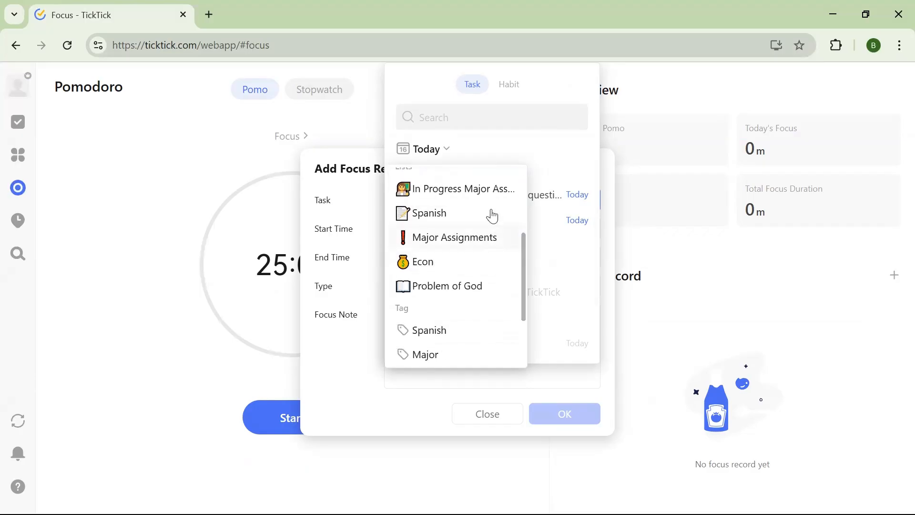
click(471, 246)
scroll(514, 293, down, 1)
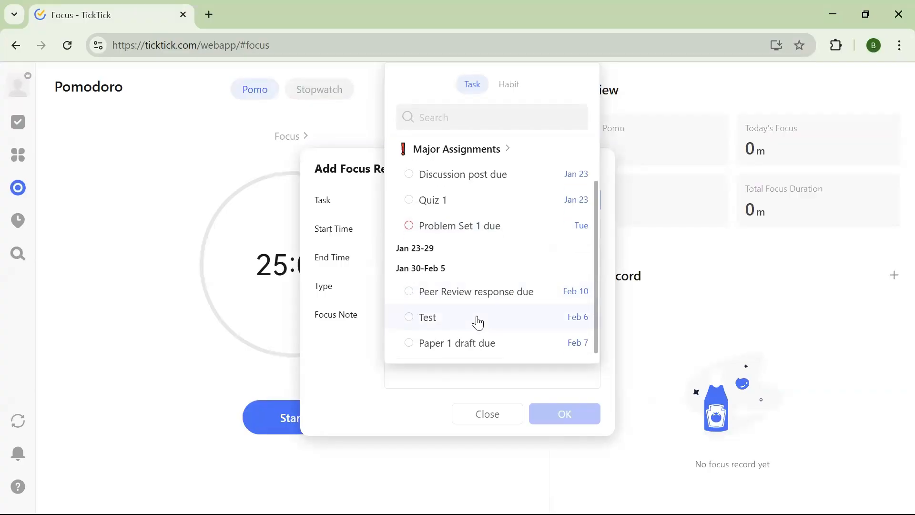
click(406, 226)
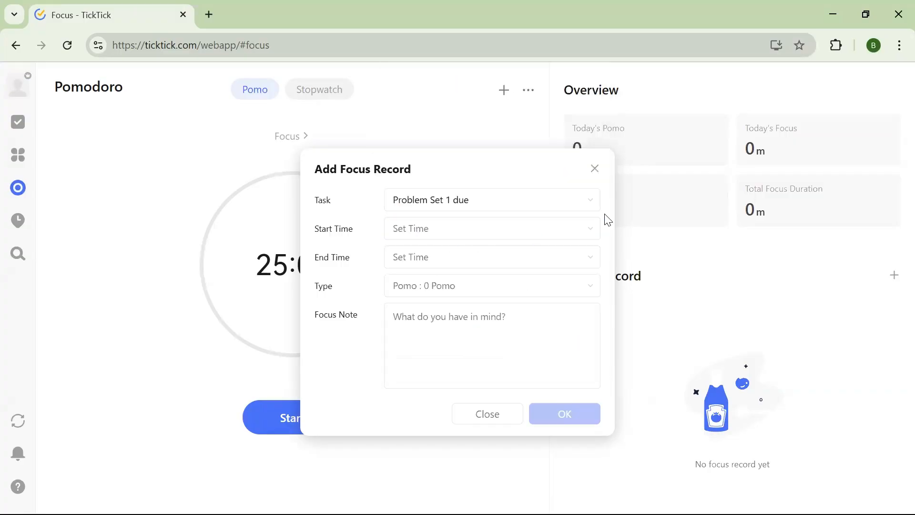
Step: Set the focus record's start time to 01-16 13:00 and its end time to 01-16 13:25
click(556, 231)
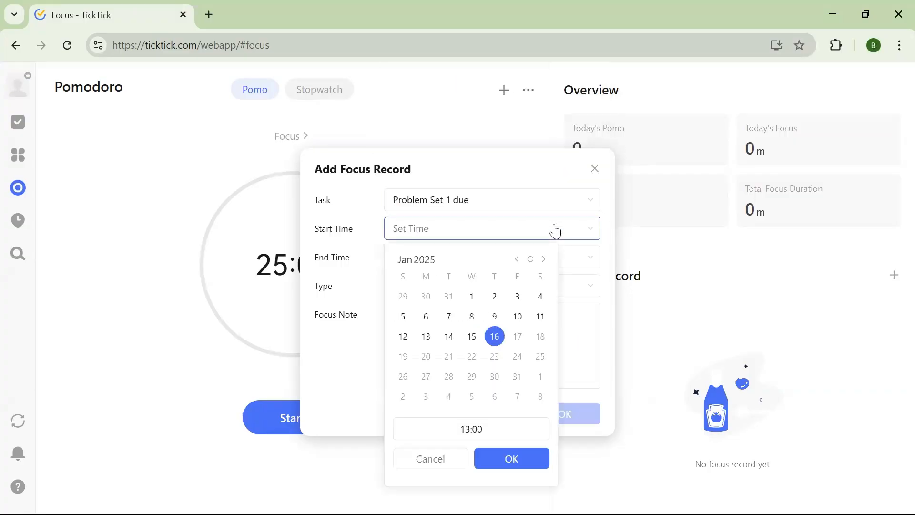
click(486, 436)
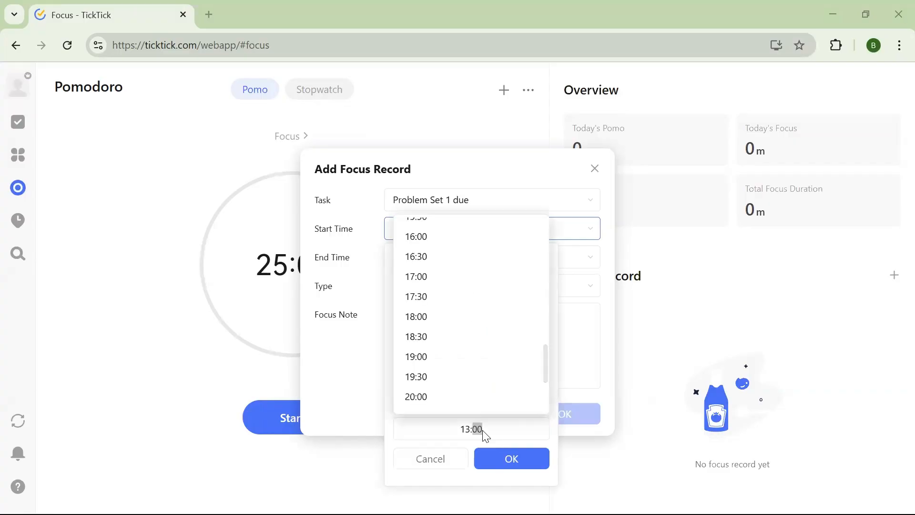
click(525, 455)
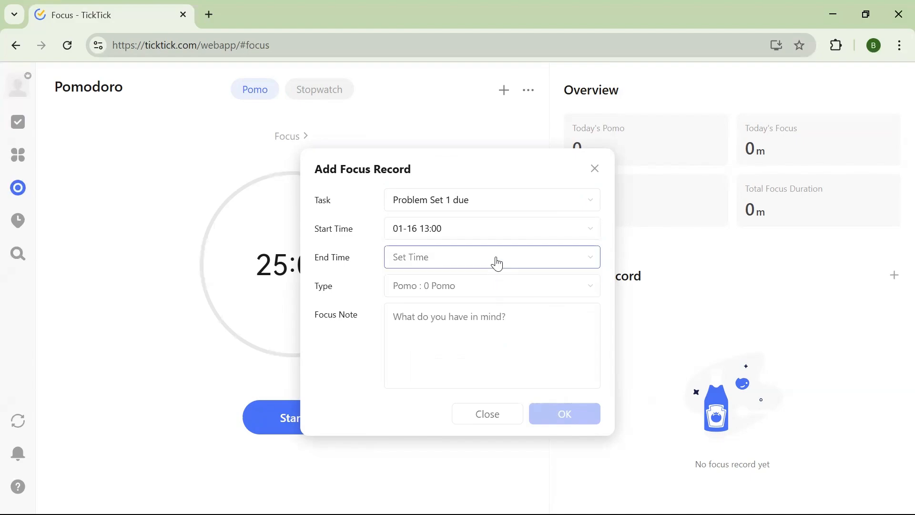
click(498, 264)
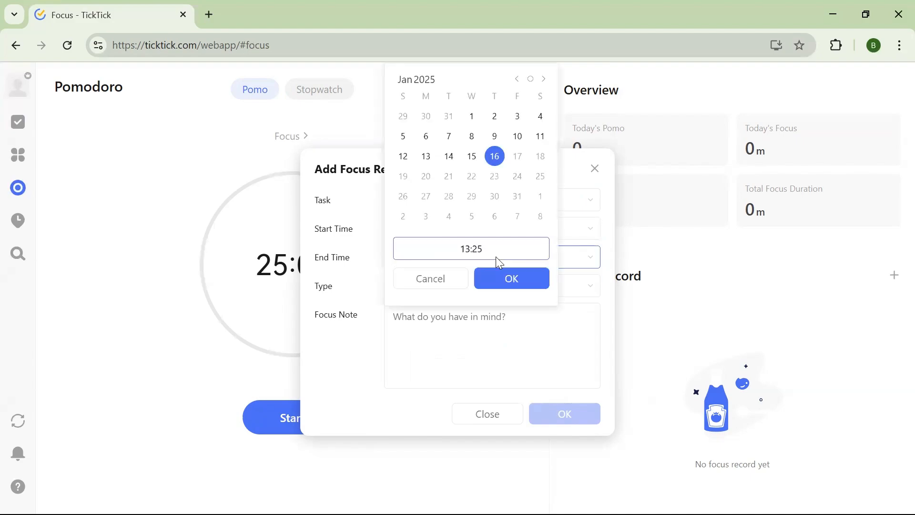
click(509, 283)
Step: Set the focus record's type to 3 Pomos
click(501, 295)
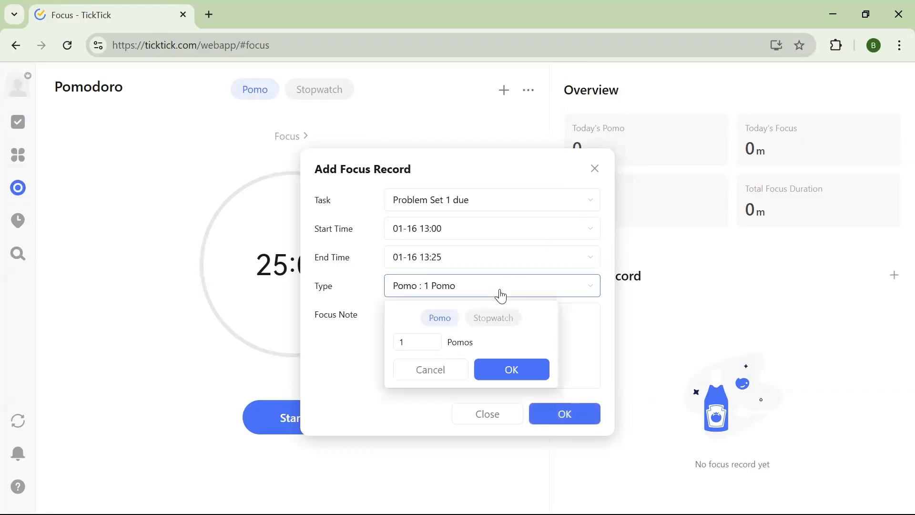
click(431, 340)
click(499, 362)
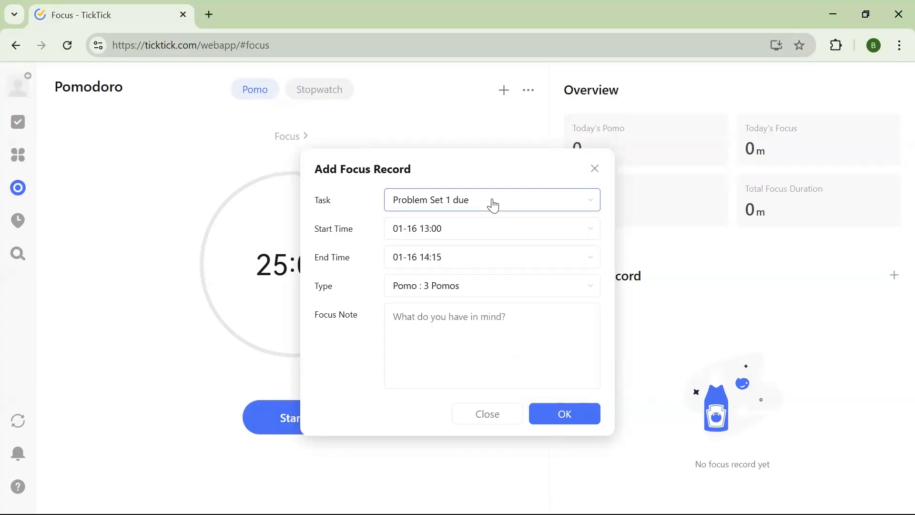
Step: Change the focus record's start time to 01-16 16:30 and try to save the record
click(529, 231)
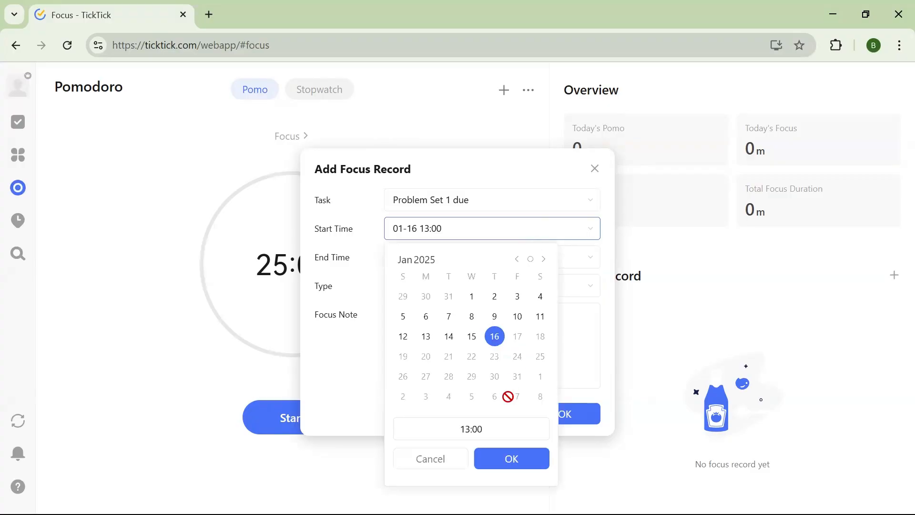
click(498, 433)
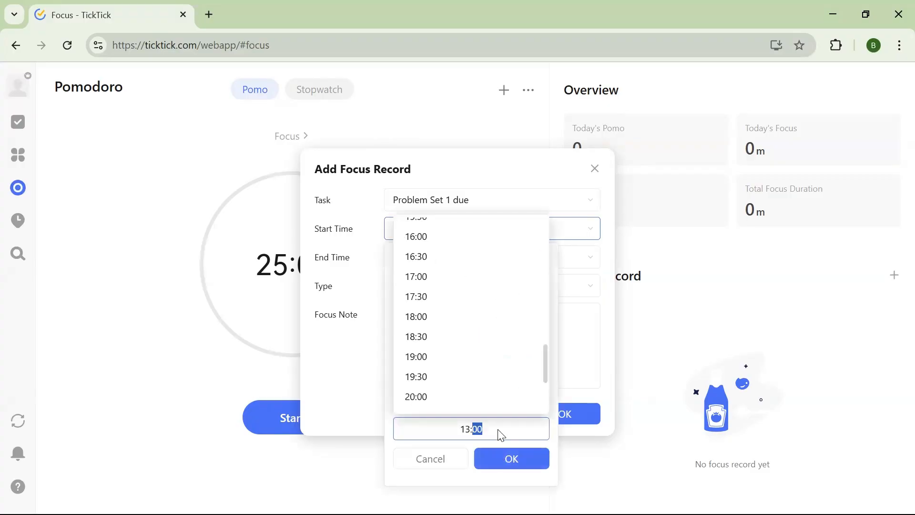
click(463, 262)
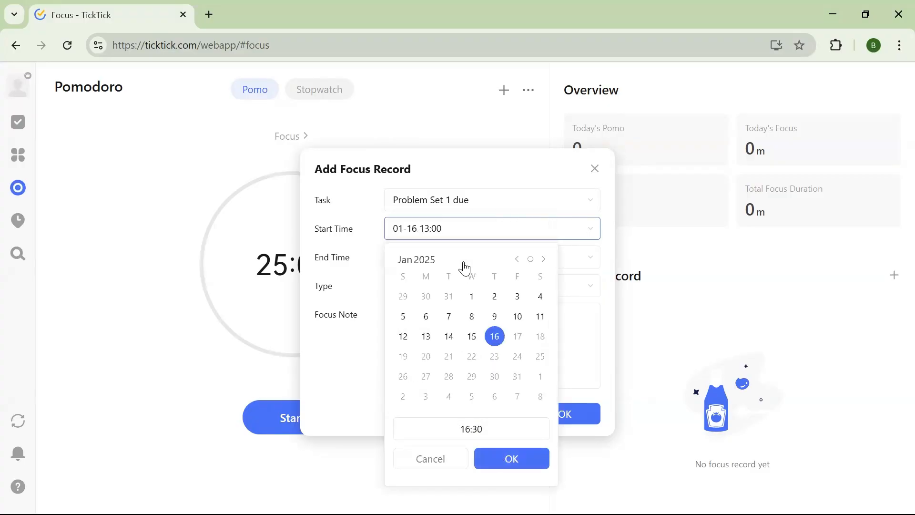
click(525, 464)
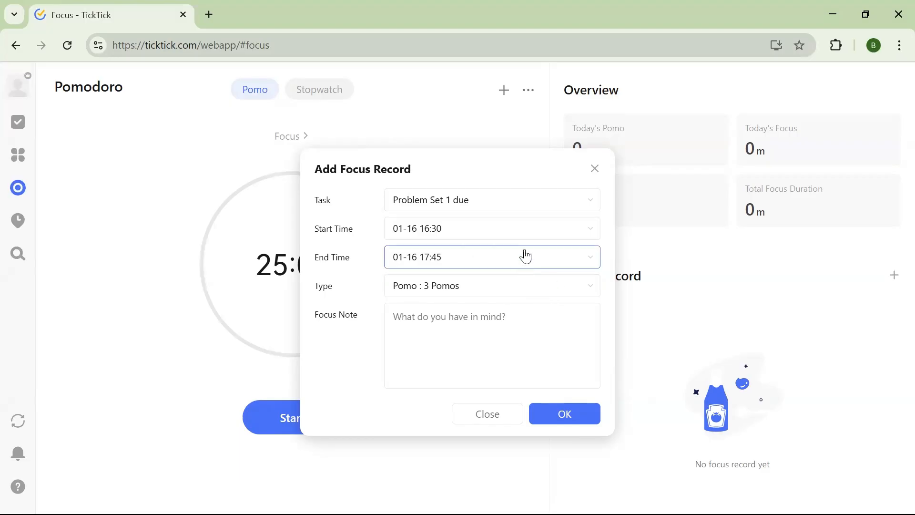
click(578, 414)
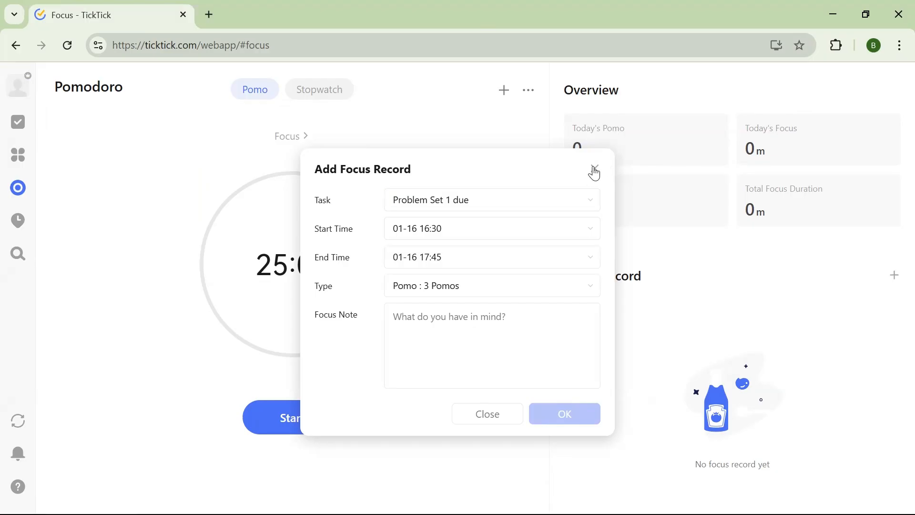
Step: Set the focus record's start time to 15:30 on 01-16
click(560, 238)
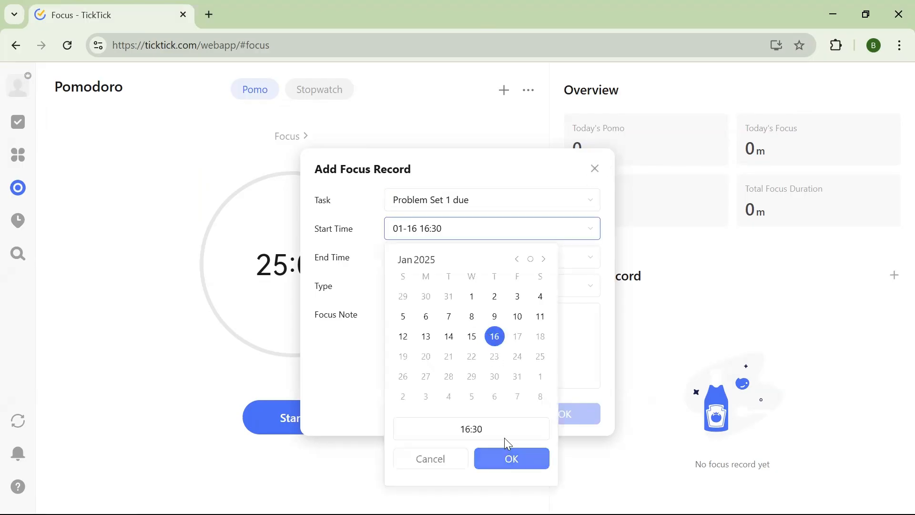
click(505, 431)
scroll(451, 248, up, 3)
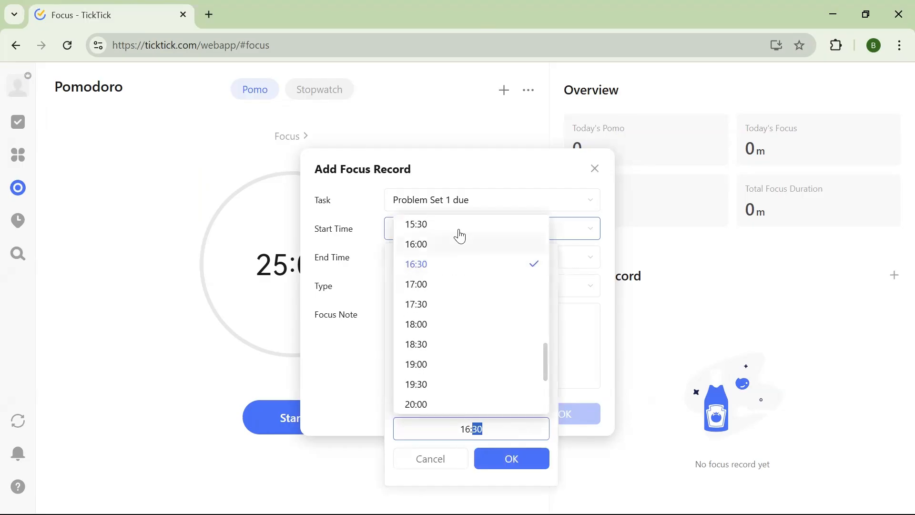
click(459, 234)
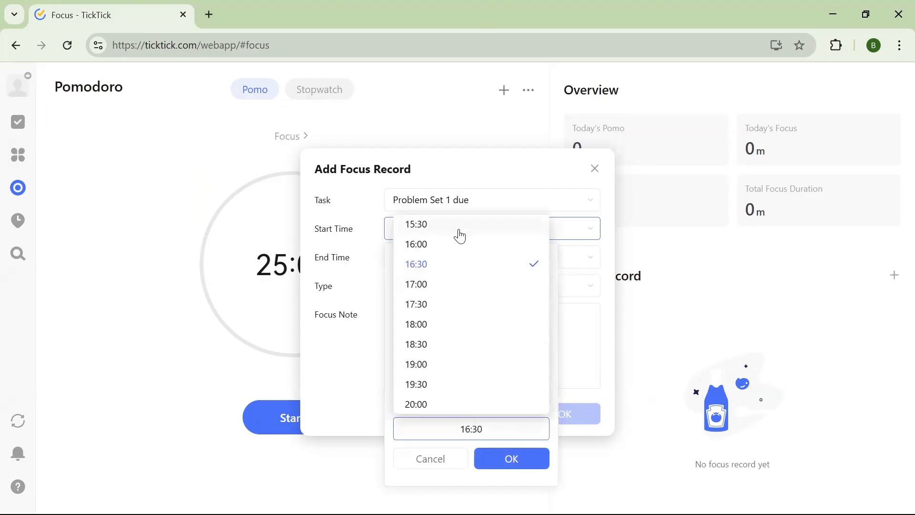
click(524, 458)
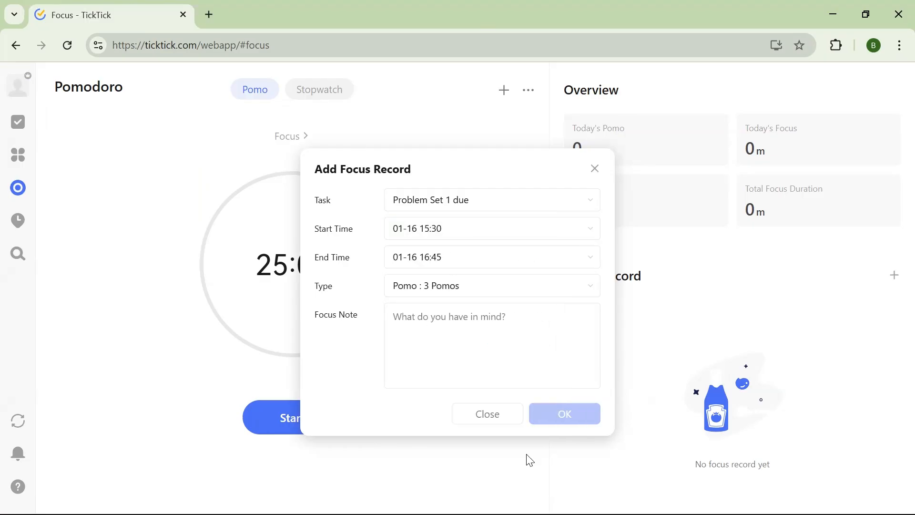
Step: Reduce the focus record's type to 2 Pomos and save the record
click(528, 287)
click(437, 348)
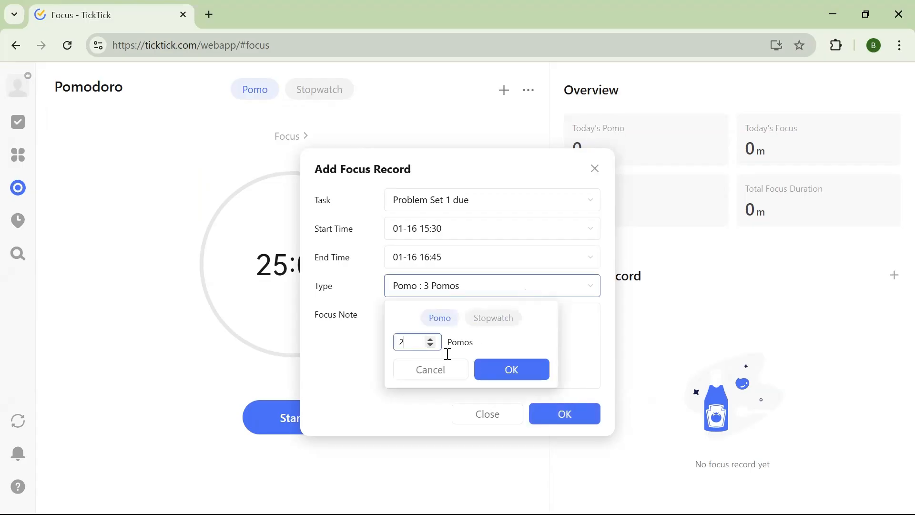
click(484, 370)
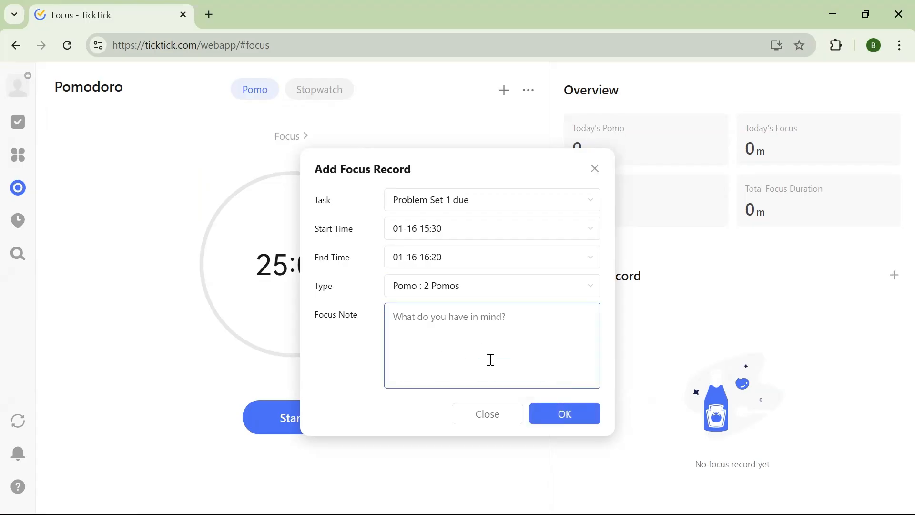
click(572, 410)
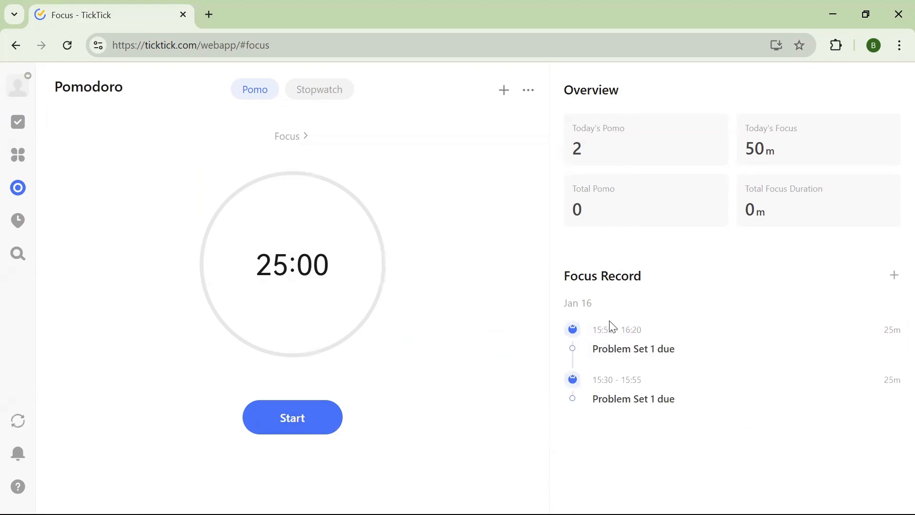